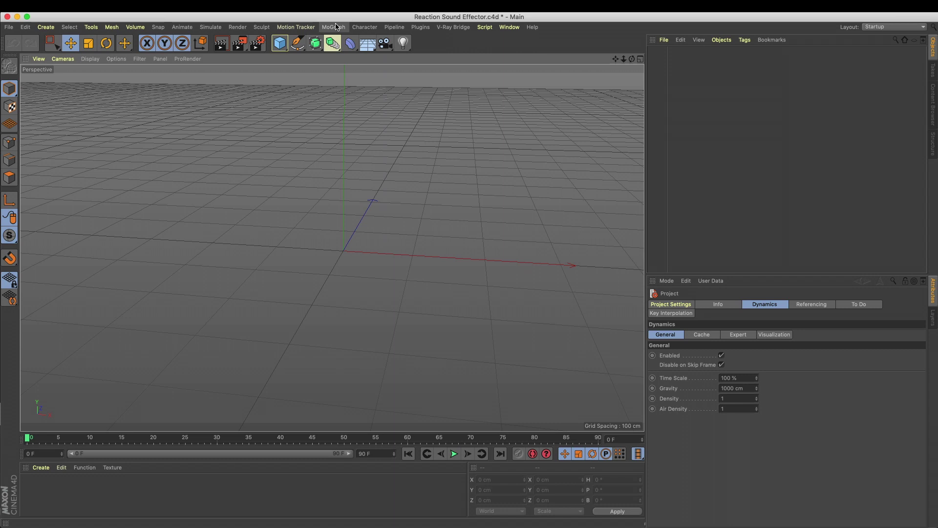
# - Add a MoGraph Cloner with a Cube as its child object
pyautogui.click(336, 27)
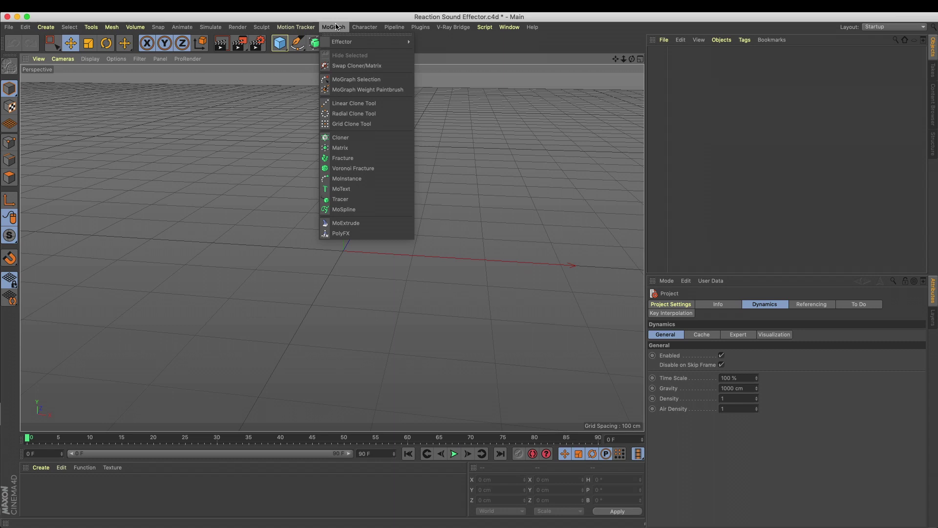
pyautogui.click(376, 133)
pyautogui.keyDown('alt'); pyautogui.click(279, 43); pyautogui.keyUp('alt')
# - Size the cube as a thin tile: 20 cm in X, 1 cm in Y and 20 cm in Z
pyautogui.click(706, 326)
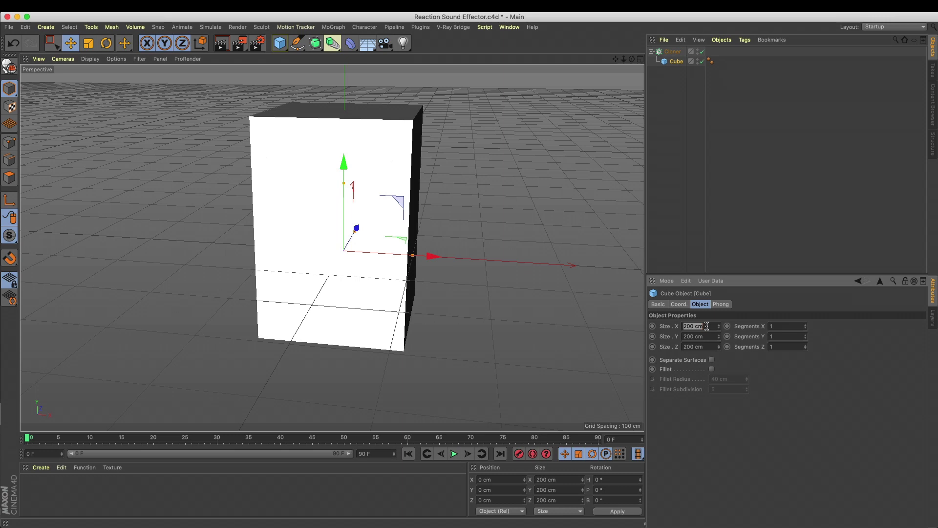
pyautogui.press('Tab')
pyautogui.press('Tab')
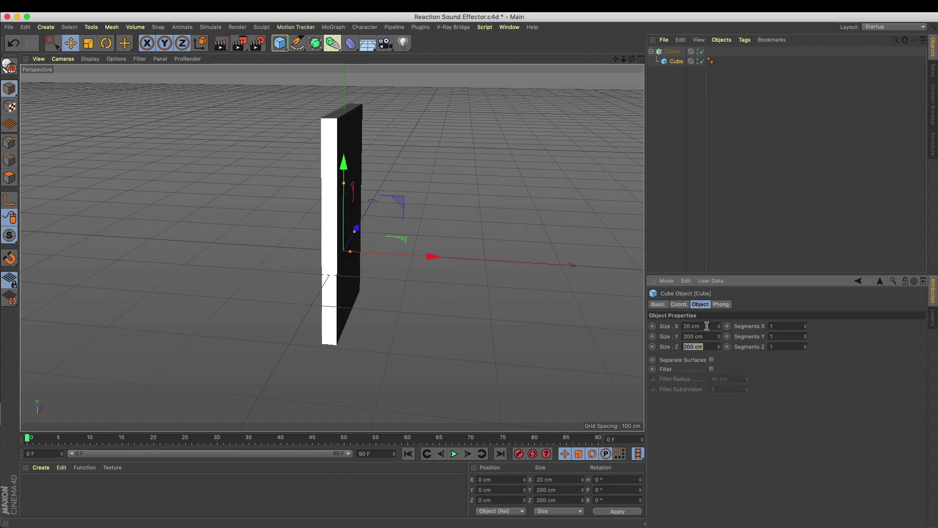
pyautogui.write('20')
pyautogui.press('Return')
pyautogui.click(710, 336)
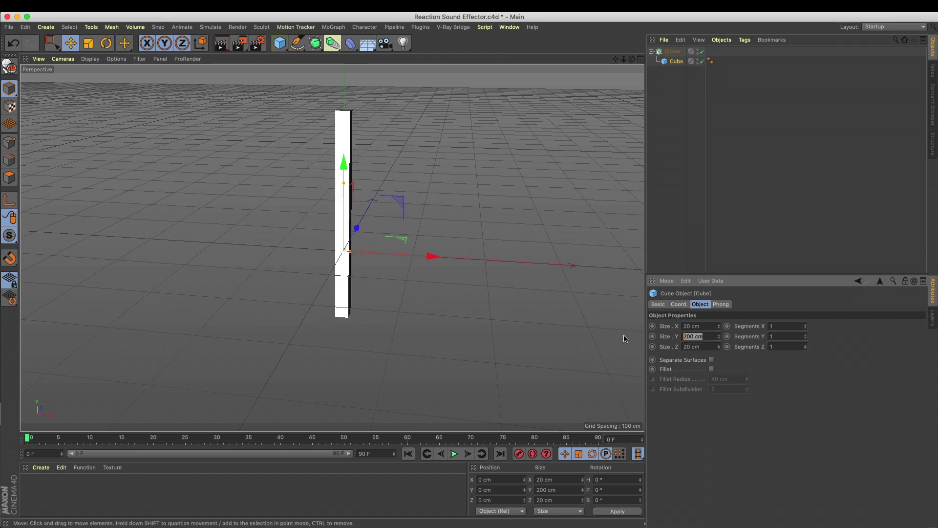
pyautogui.write('1')
pyautogui.press('Return')
pyautogui.keyDown('alt'); pyautogui.moveTo(625, 338); pyautogui.dragTo(666, 362); pyautogui.keyUp('alt')
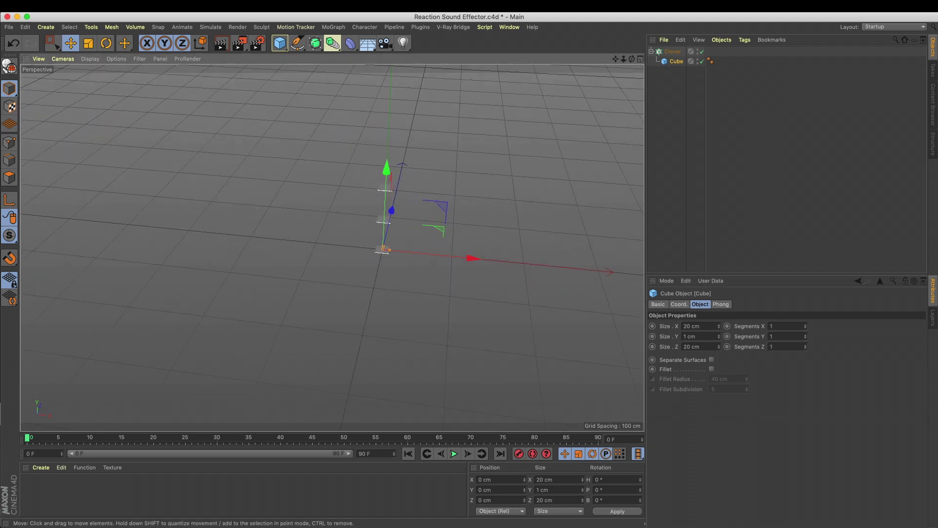
# - Switch the Cloner to Grid Array mode with a clone count of 30 × 1 × 30
pyautogui.click(673, 51)
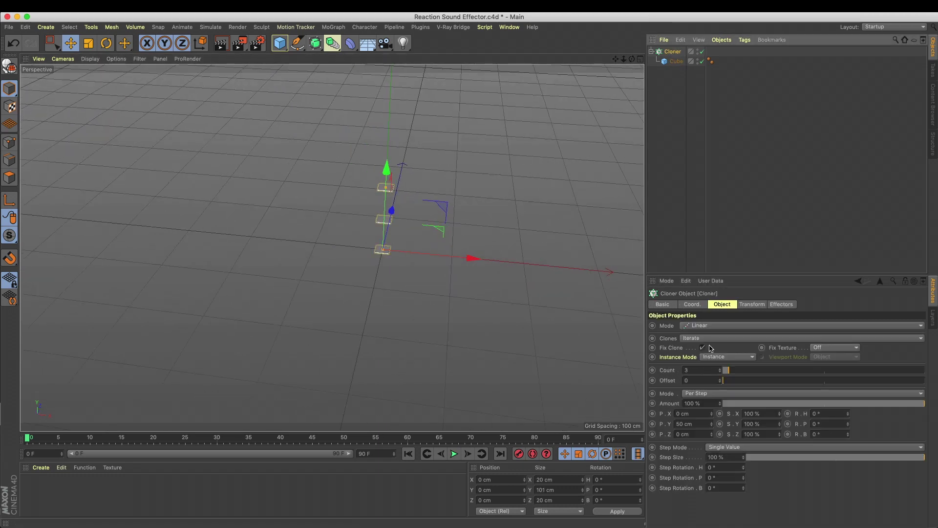
pyautogui.click(699, 325)
pyautogui.click(710, 370)
pyautogui.moveTo(698, 370); pyautogui.dragTo(605, 368)
pyautogui.write('30')
pyautogui.press('Tab')
pyautogui.write('1')
pyautogui.press('Tab')
pyautogui.write('30')
pyautogui.press('Return')
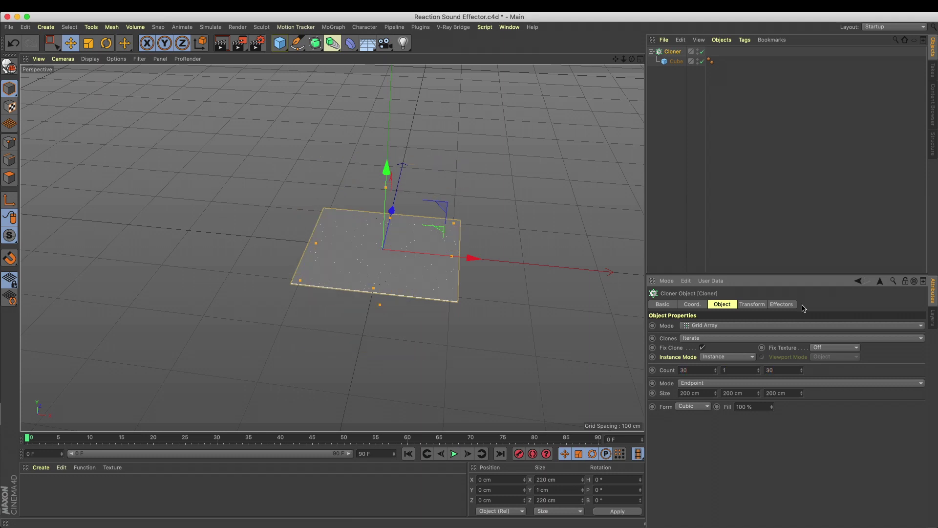
# - Set the Cloner's grid size to 500 cm in X, 0 cm in Y and 500 cm in Z
pyautogui.click(700, 393)
pyautogui.press('Tab')
pyautogui.press('Return')
pyautogui.click(744, 394)
pyautogui.write('0')
# - Change the viewport display to shading with lines so the individual tile edges are drawn
pyautogui.click(108, 59)
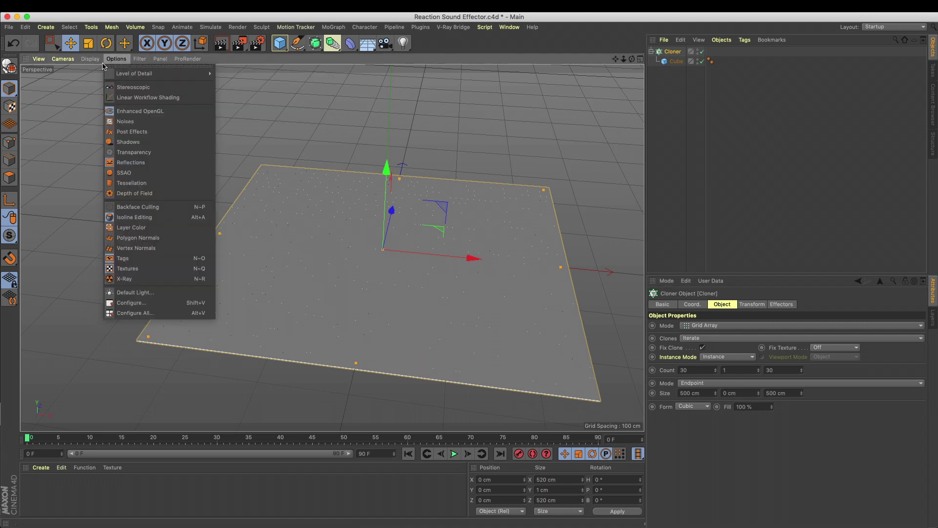
pyautogui.moveTo(90, 58)
pyautogui.click(122, 84)
# - Try a larger Cloner grid size of 600 cm in X
pyautogui.click(687, 393)
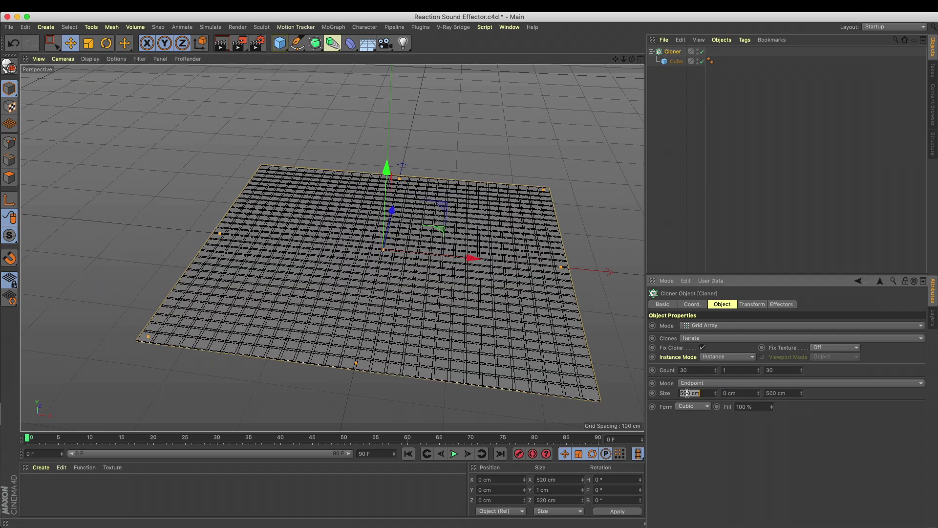
pyautogui.write('600')
pyautogui.press('Tab')
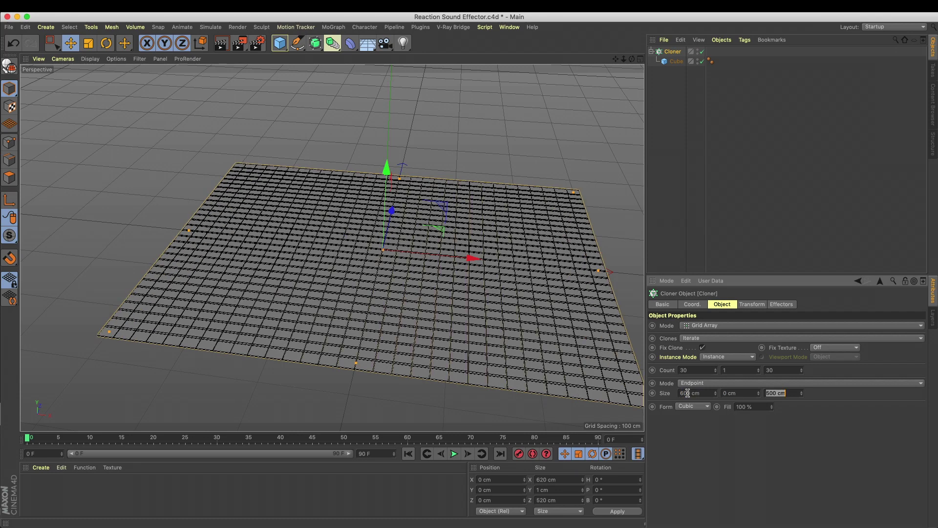
pyautogui.press('Return')
# - Set the Cloner's grid size to 700 cm in both X and Z
pyautogui.click(690, 393)
pyautogui.write('700')
pyautogui.press('Tab')
pyautogui.write('700')
pyautogui.press('Return')
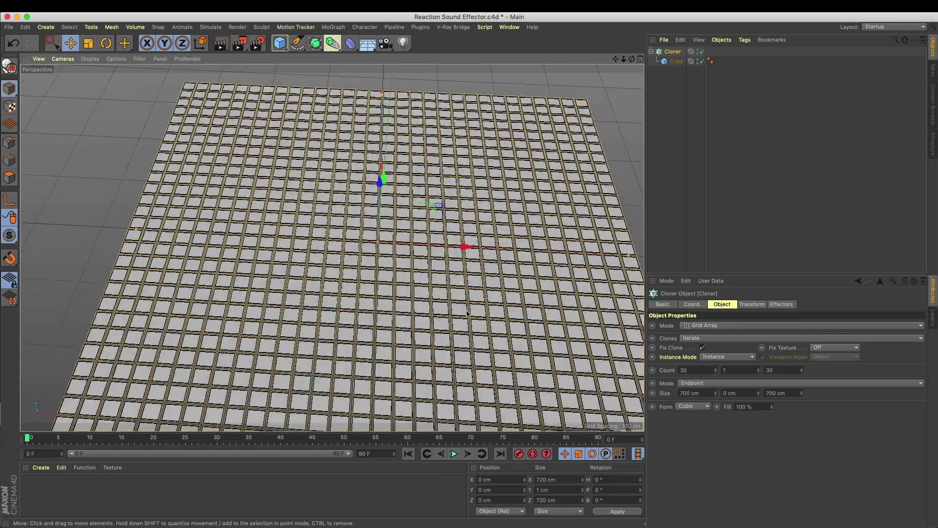
# - Add a MoText object and shift it across the tile grid to about X -156 cm
pyautogui.moveTo(467, 313)
pyautogui.keyDown('alt'); pyautogui.mouseDown()
pyautogui.moveTo(439, 359)
pyautogui.moveTo(449, 367)
pyautogui.moveTo(481, 337)
pyautogui.mouseUp(); pyautogui.keyUp('alt')
pyautogui.moveTo(368, 165)
pyautogui.keyDown('alt'); pyautogui.mouseDown()
pyautogui.moveTo(307, 119)
pyautogui.moveTo(309, 163)
pyautogui.moveTo(321, 135)
pyautogui.moveTo(360, 108)
pyautogui.moveTo(344, 119)
pyautogui.mouseUp(); pyautogui.keyUp('alt')
pyautogui.click(334, 28)
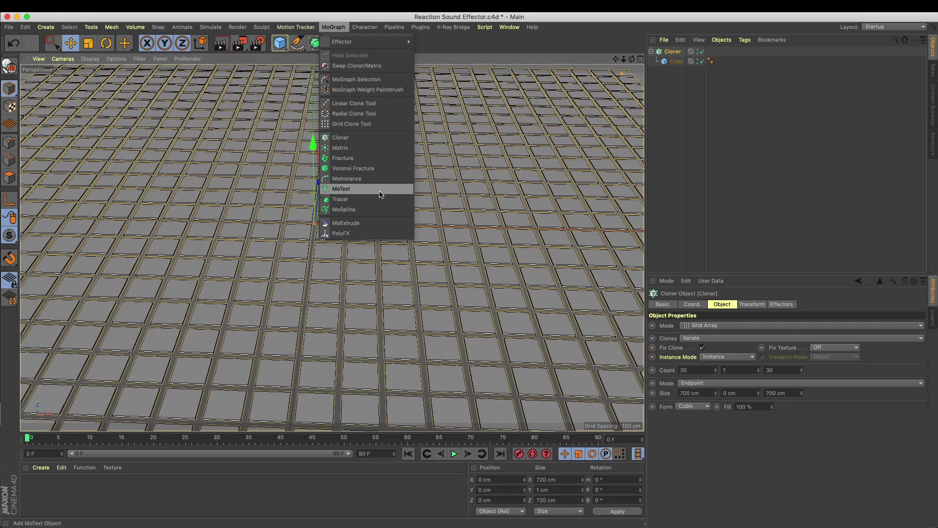
pyautogui.click(342, 186)
pyautogui.scroll(-5, 503, 157)
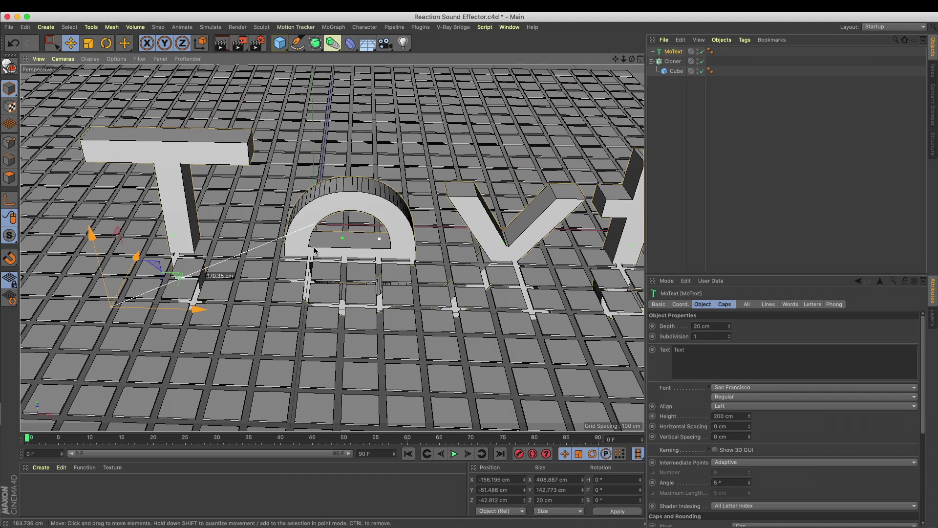
# - Set the text alignment to Right and move the text along X to about 199 cm
pyautogui.click(732, 406)
pyautogui.click(735, 436)
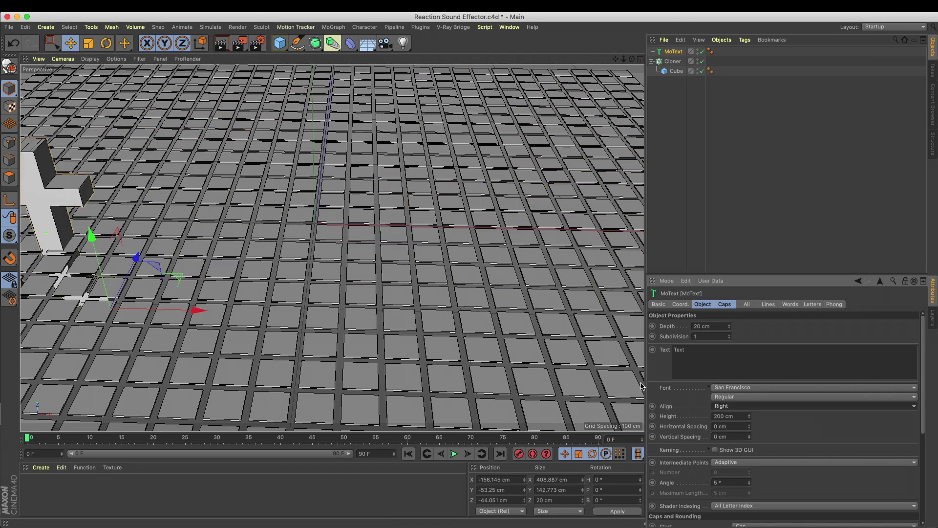
pyautogui.moveTo(130, 196); pyautogui.dragTo(522, 193)
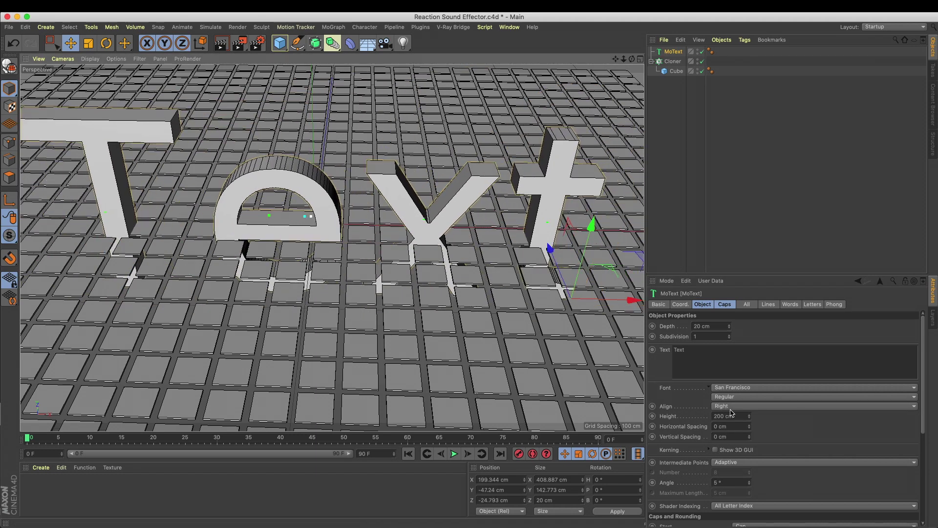
# - Set the MoText font to Helvetica Neue
pyautogui.click(733, 388)
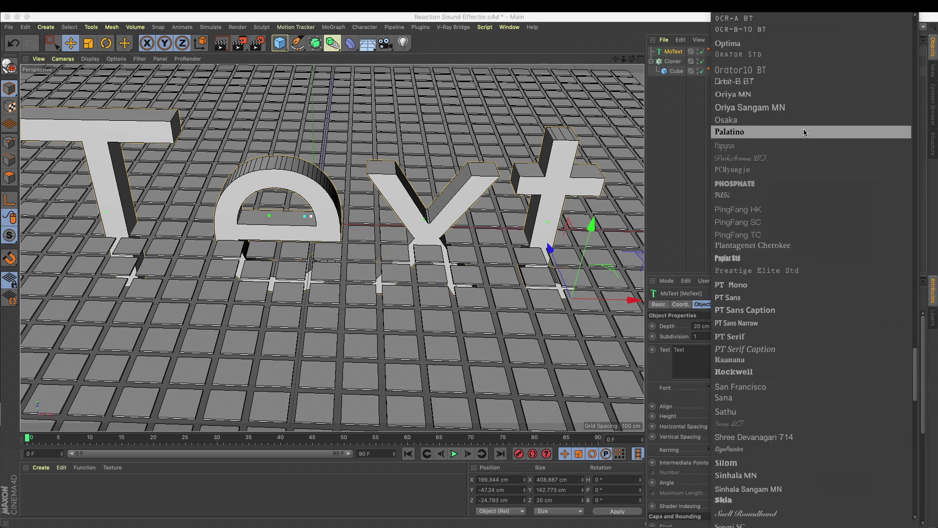
pyautogui.scroll(5, 757, 298)
pyautogui.scroll(20, 758, 298)
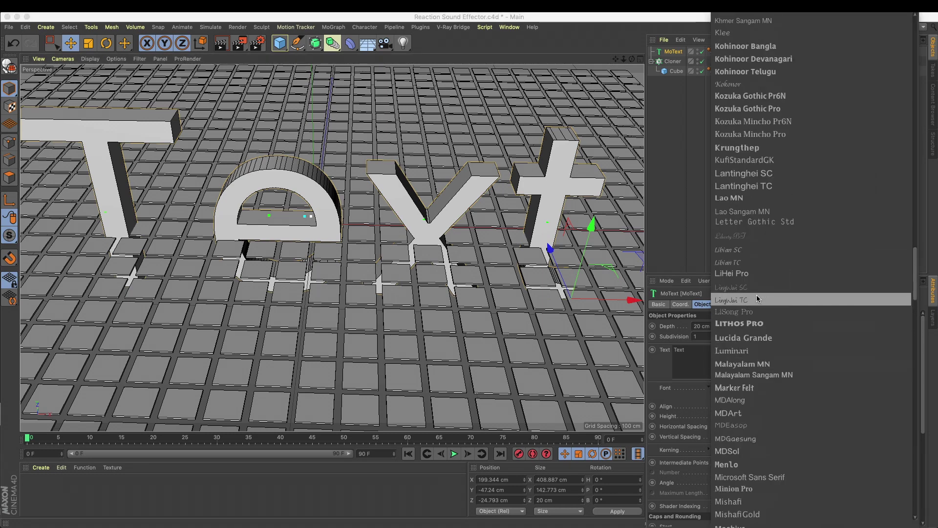
pyautogui.scroll(15, 757, 299)
pyautogui.scroll(-20, 758, 308)
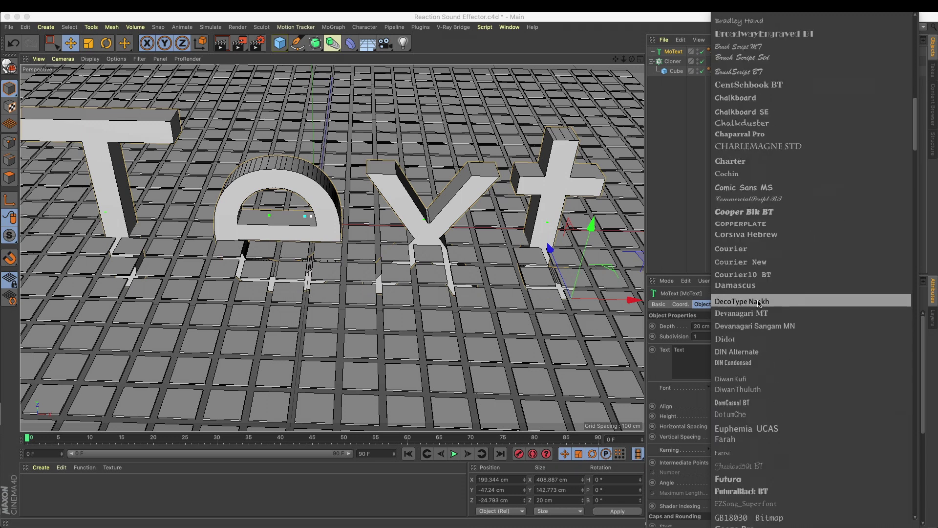
pyautogui.scroll(10, 760, 315)
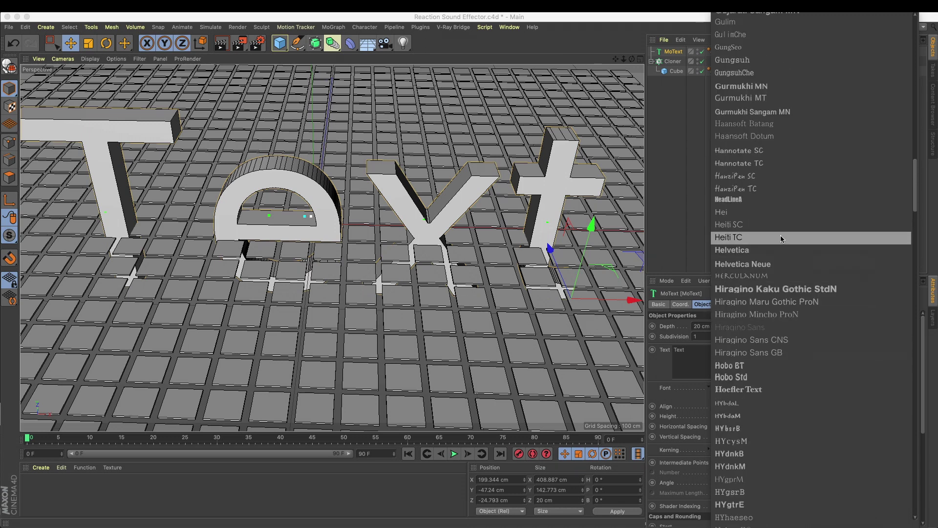
pyautogui.scroll(3, 781, 235)
pyautogui.scroll(-20, 782, 249)
pyautogui.scroll(-20, 783, 258)
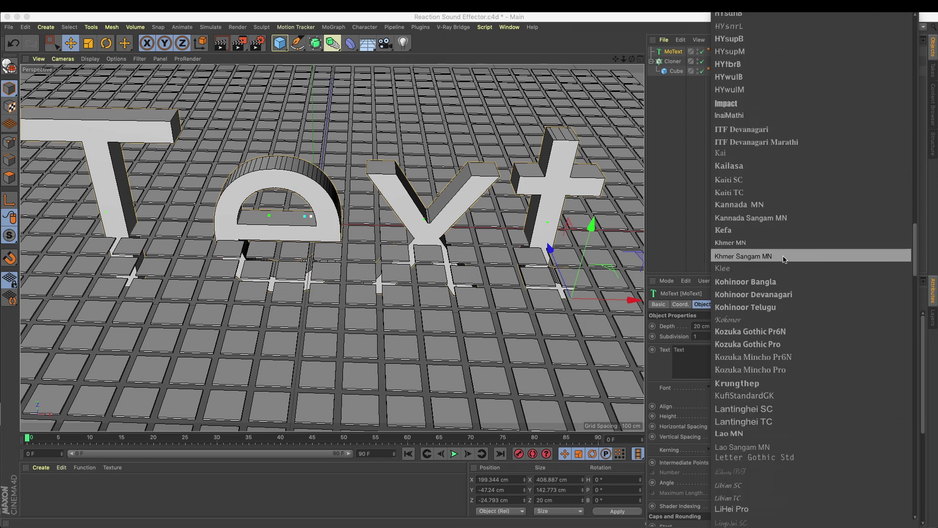
pyautogui.scroll(10, 784, 261)
pyautogui.scroll(20, 781, 262)
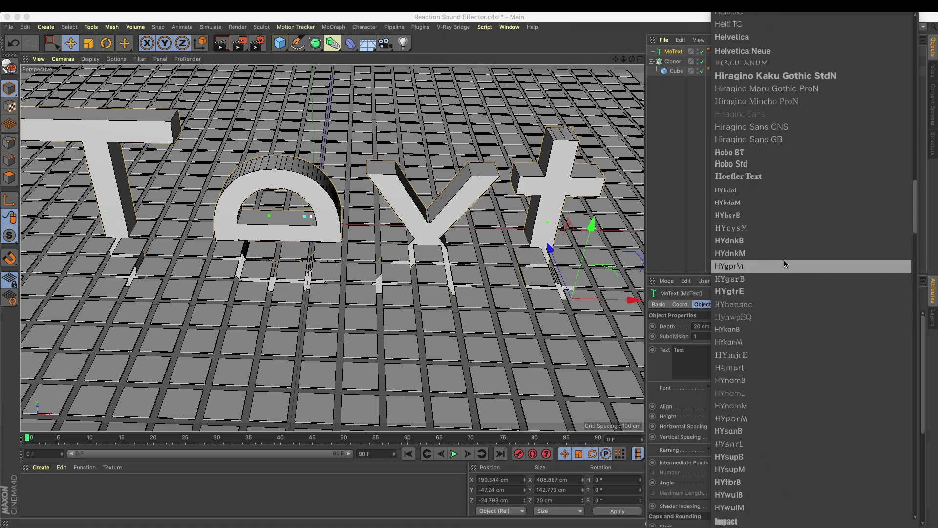
pyautogui.scroll(5, 799, 269)
pyautogui.scroll(1, 800, 269)
pyautogui.click(782, 205)
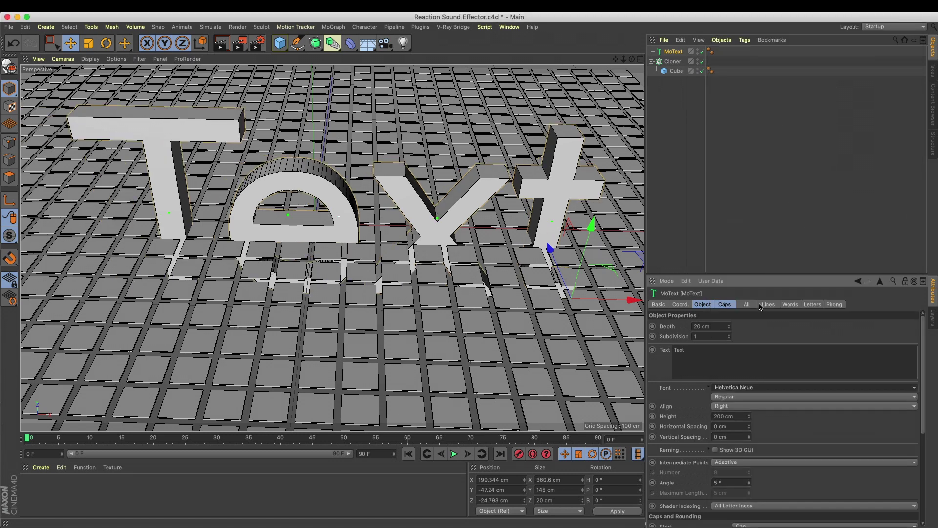
# - Replace the text content with YZ and move the letters along X to about 142 cm
pyautogui.click(724, 346)
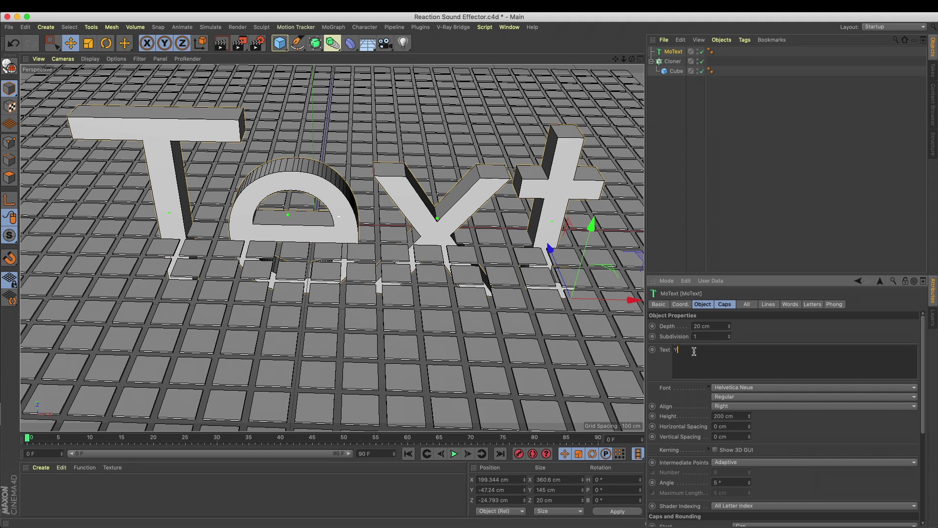
pyautogui.click(748, 333)
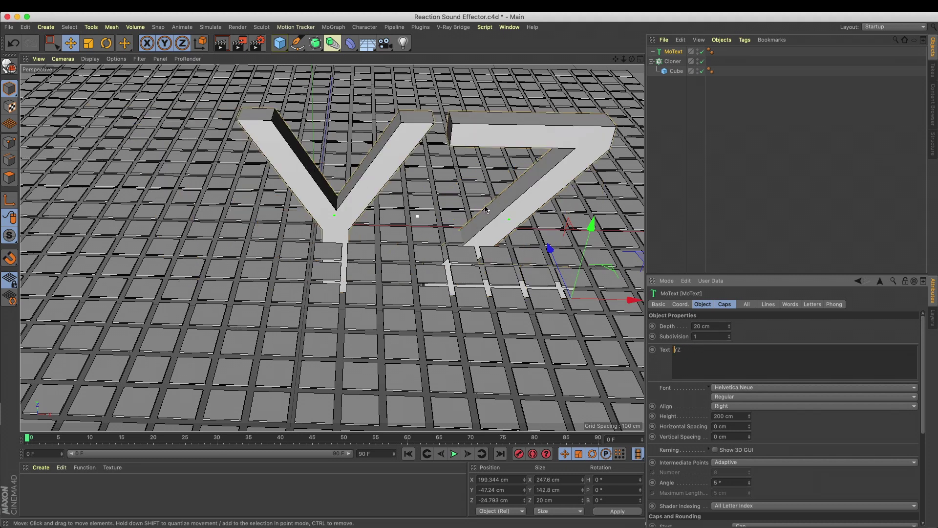
pyautogui.moveTo(577, 263); pyautogui.dragTo(504, 268)
# - Set the font style to Bold and rename the MoText object YZ
pyautogui.click(731, 397)
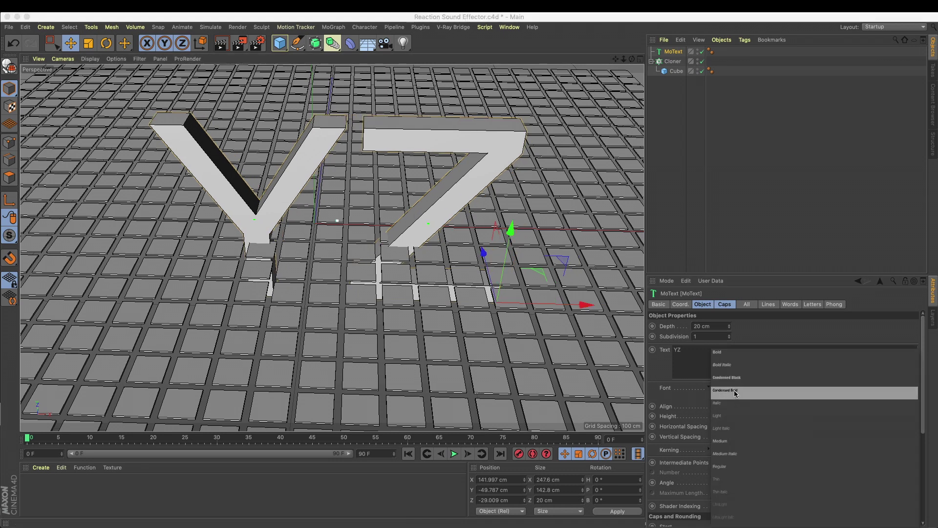
pyautogui.click(730, 352)
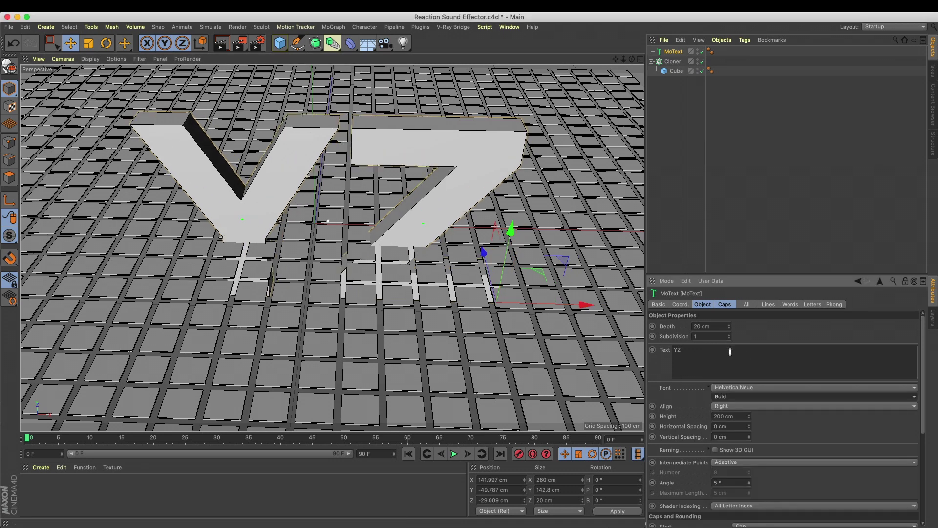
pyautogui.doubleClick(674, 51)
pyautogui.press('Return')
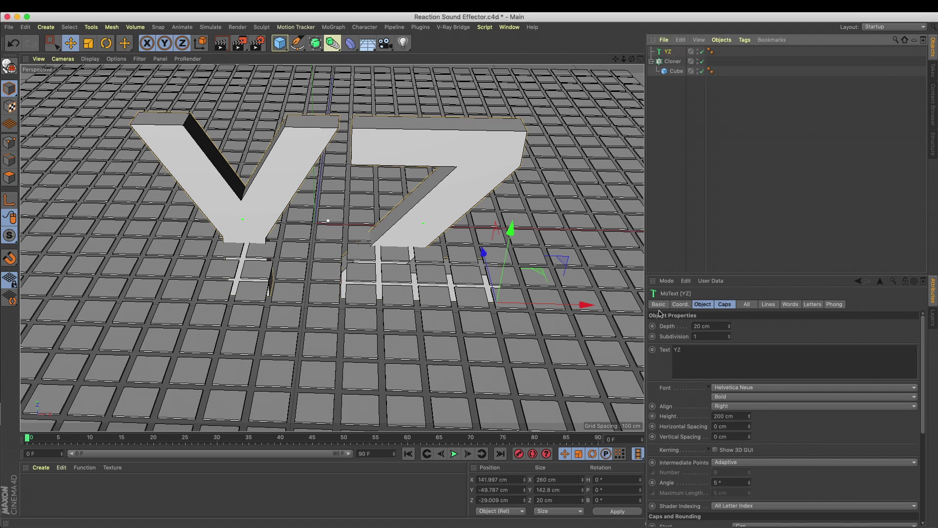
# - Rotate the YZ text to a -90° pitch and move it above the grid to about Y 47 cm, Z -73 cm
pyautogui.click(106, 43)
pyautogui.moveTo(511, 322); pyautogui.dragTo(505, 157)
pyautogui.press('e')
pyautogui.moveTo(489, 346); pyautogui.dragTo(450, 251)
pyautogui.scroll(-3, 499, 249)
pyautogui.moveTo(465, 169); pyautogui.dragTo(471, 197)
pyautogui.keyDown('alt'); pyautogui.moveTo(463, 242); pyautogui.dragTo(461, 266); pyautogui.keyUp('alt')
# - Scale the YZ text up to a text height of about 361 cm and a depth of about 36 cm
pyautogui.click(88, 45)
pyautogui.moveTo(196, 147); pyautogui.dragTo(262, 139)
pyautogui.click(72, 44)
pyautogui.click(668, 52)
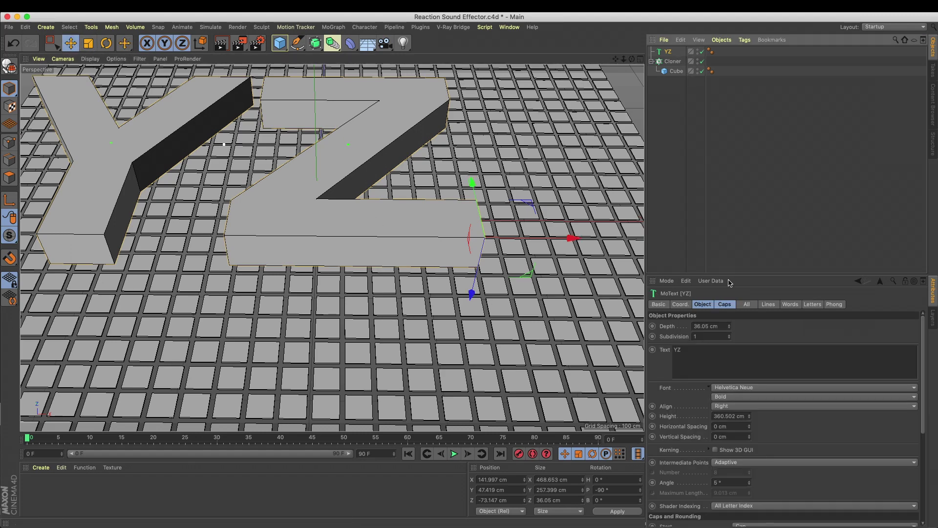
# - Set the YZ text alignment to the middle and move the letters along X to centre them on the grid
pyautogui.click(737, 406)
pyautogui.click(733, 397)
pyautogui.moveTo(567, 239); pyautogui.dragTo(442, 252)
# - Scale the YZ text to about 569 × 312 cm and reposition it over the middle of the tile grid
pyautogui.moveTo(444, 244)
pyautogui.keyDown('alt'); pyautogui.mouseDown()
pyautogui.moveTo(435, 195)
pyautogui.moveTo(468, 215)
pyautogui.moveTo(448, 227)
pyautogui.moveTo(444, 201)
pyautogui.moveTo(447, 251)
pyautogui.mouseUp(); pyautogui.keyUp('alt')
pyautogui.keyDown('alt'); pyautogui.moveTo(414, 242); pyautogui.dragTo(412, 268); pyautogui.keyUp('alt')
pyautogui.scroll(-3, 412, 249)
pyautogui.click(89, 44)
pyautogui.moveTo(402, 198); pyautogui.dragTo(456, 189)
pyautogui.click(71, 43)
pyautogui.moveTo(447, 231); pyautogui.dragTo(431, 271)
# - Try moving the YZ text along its Z axis and undo the move
pyautogui.keyDown('alt'); pyautogui.moveTo(432, 264); pyautogui.dragTo(375, 232); pyautogui.keyUp('alt')
pyautogui.moveTo(323, 357); pyautogui.dragTo(323, 309)
pyautogui.press('super+z')
pyautogui.press('super+z')
# - Select the Cloner and add a Plain effector to it
pyautogui.moveTo(362, 227)
pyautogui.keyDown('alt'); pyautogui.mouseDown()
pyautogui.moveTo(359, 249)
pyautogui.moveTo(367, 239)
pyautogui.mouseUp(); pyautogui.keyUp('alt')
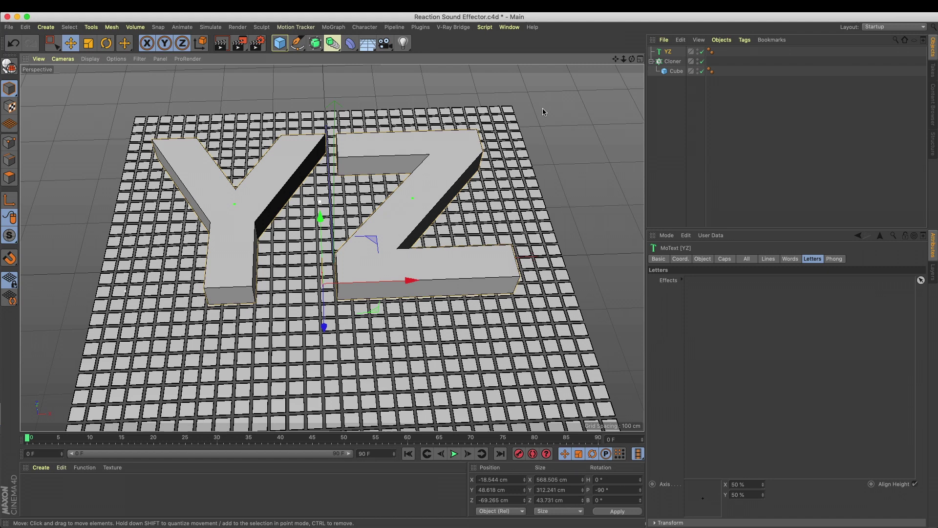
pyautogui.click(678, 62)
pyautogui.click(327, 28)
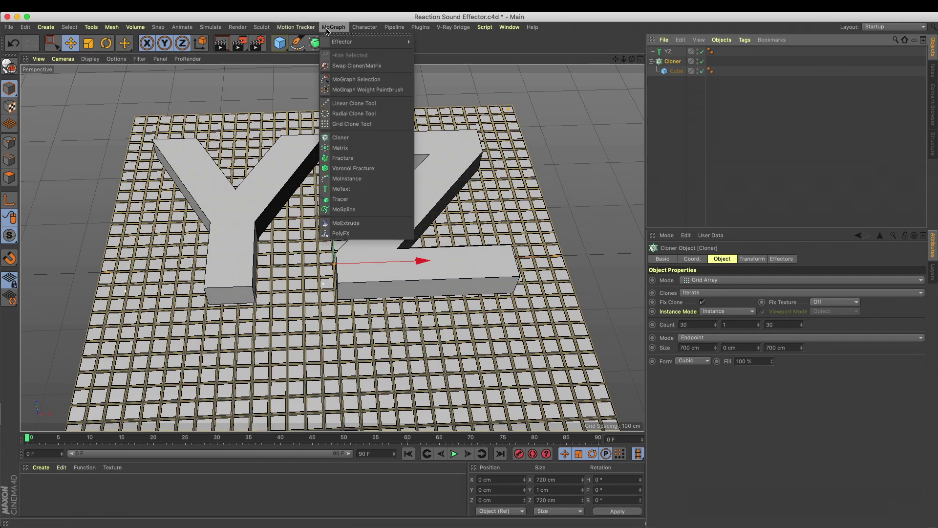
pyautogui.moveTo(352, 42)
pyautogui.click(432, 54)
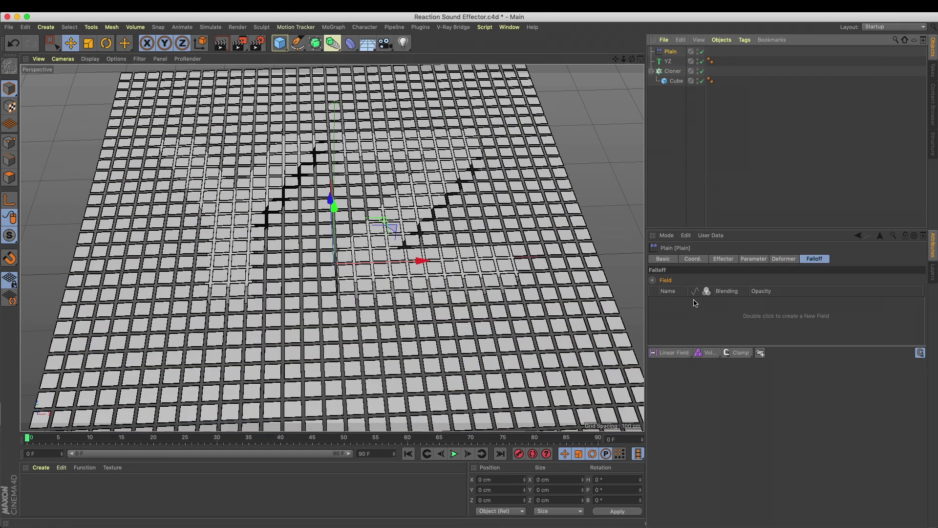
# - Set the Plain effector's Y position parameter to -100 cm
pyautogui.click(726, 261)
pyautogui.click(753, 258)
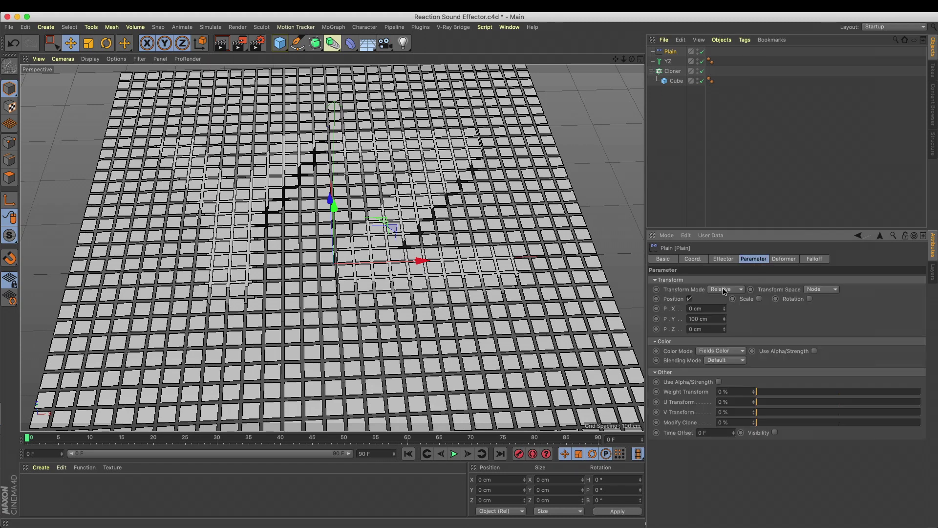
pyautogui.write('0')
pyautogui.press('Return')
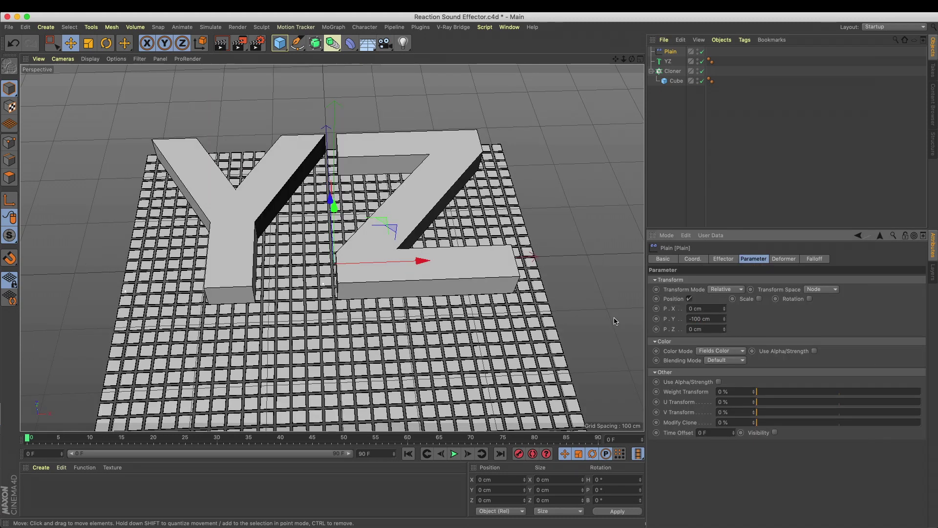
# - Add the YZ text to the Plain effector's falloff as a Point Object field
pyautogui.moveTo(404, 303)
pyautogui.keyDown('alt'); pyautogui.mouseDown()
pyautogui.moveTo(388, 186)
pyautogui.moveTo(398, 244)
pyautogui.mouseUp(); pyautogui.keyUp('alt')
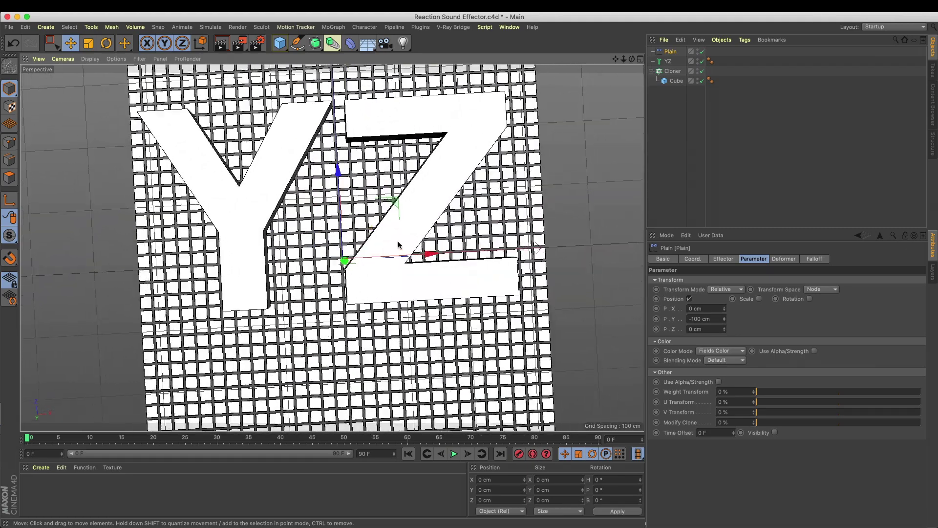
pyautogui.moveTo(376, 210)
pyautogui.keyDown('alt'); pyautogui.mouseDown()
pyautogui.moveTo(381, 232)
pyautogui.moveTo(421, 226)
pyautogui.moveTo(488, 255)
pyautogui.mouseUp(); pyautogui.keyUp('alt')
pyautogui.click(813, 258)
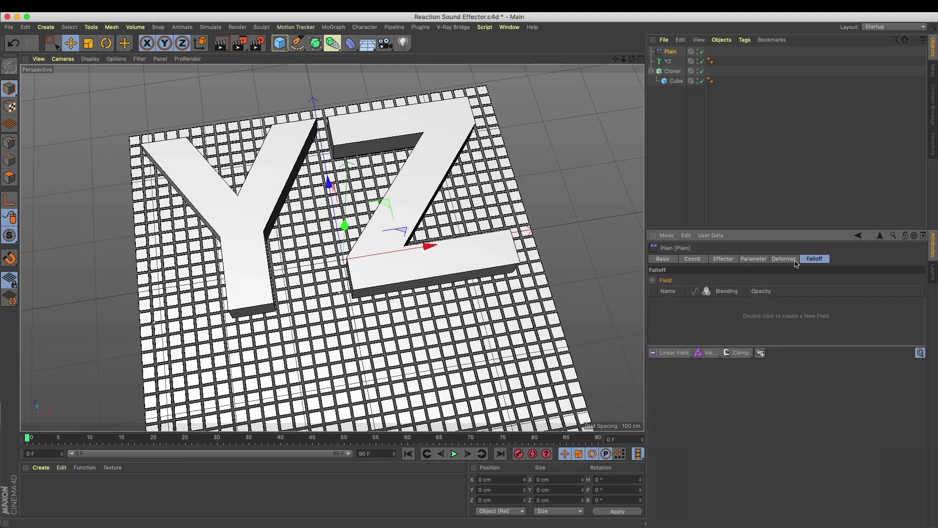
pyautogui.click(707, 352)
pyautogui.click(803, 393)
pyautogui.click(738, 352)
pyautogui.click(708, 352)
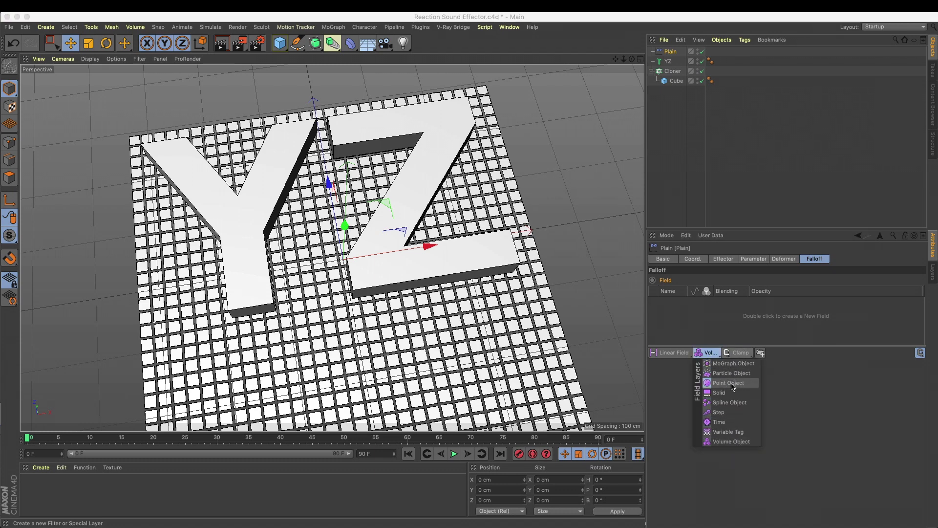
pyautogui.click(669, 62)
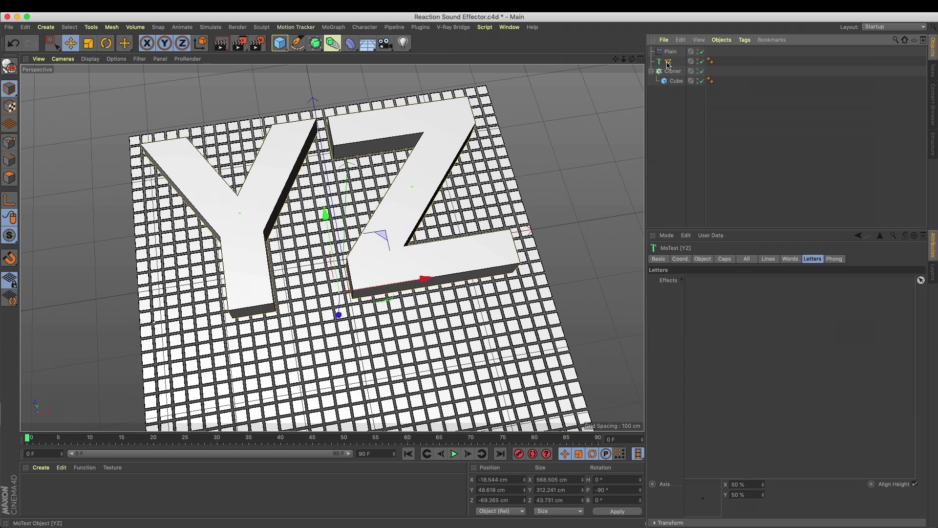
pyautogui.click(670, 51)
pyautogui.moveTo(668, 62); pyautogui.dragTo(711, 322)
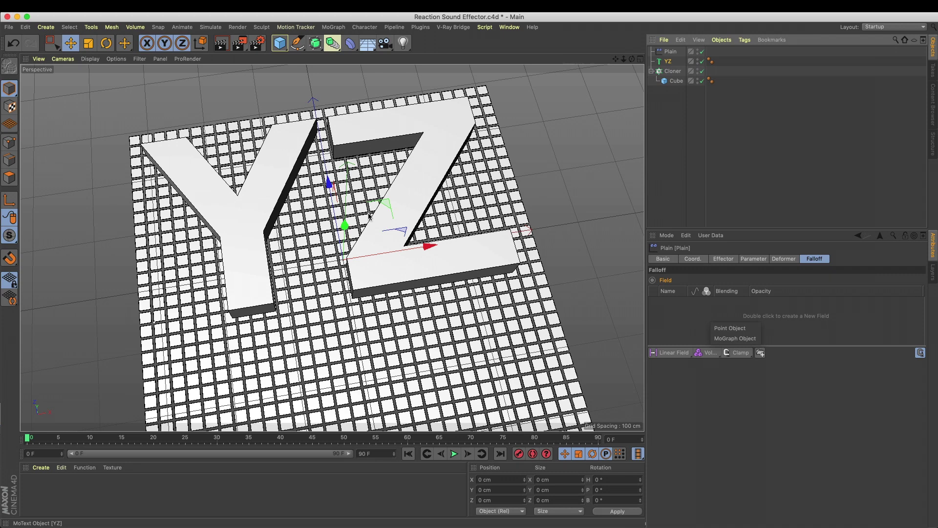
pyautogui.click(731, 335)
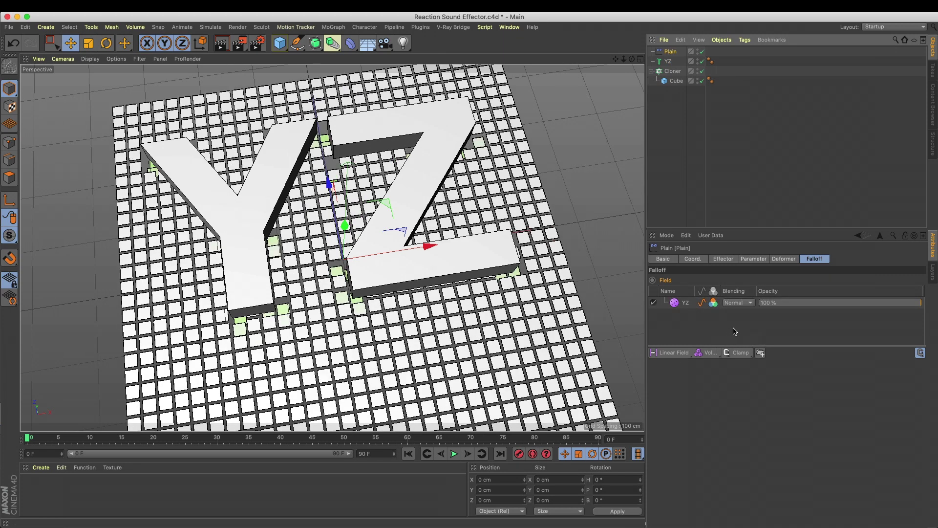
# - Hide the YZ text in the viewport and view the tile grid from above
pyautogui.doubleClick(697, 60)
pyautogui.moveTo(300, 315)
pyautogui.keyDown('alt'); pyautogui.mouseDown()
pyautogui.moveTo(287, 337)
pyautogui.moveTo(302, 327)
pyautogui.mouseUp(); pyautogui.keyUp('alt')
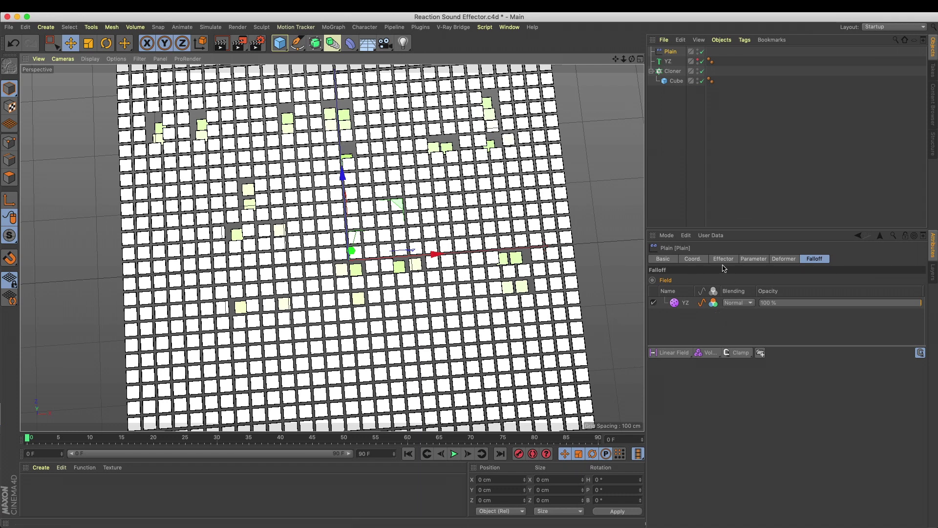
pyautogui.click(753, 259)
pyautogui.click(817, 260)
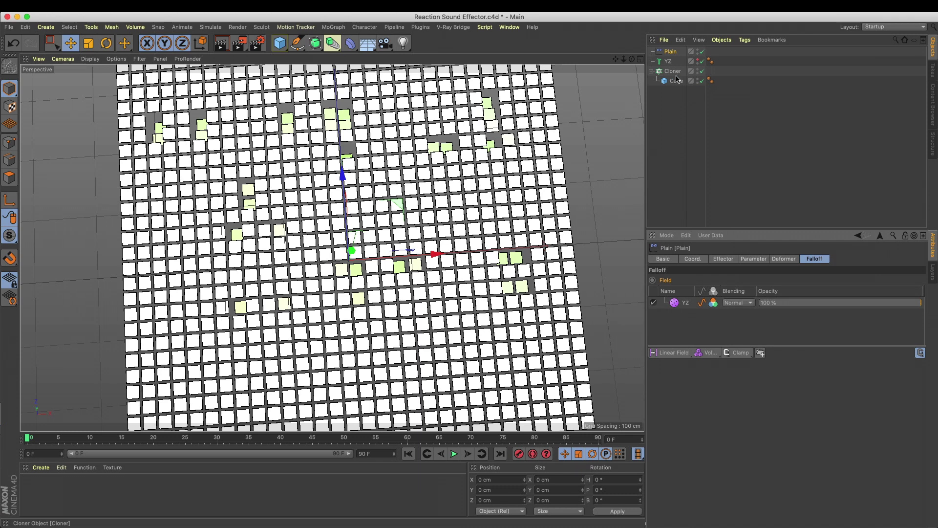
# - Set the YZ field layer's mode to Surface and render the view
pyautogui.click(684, 304)
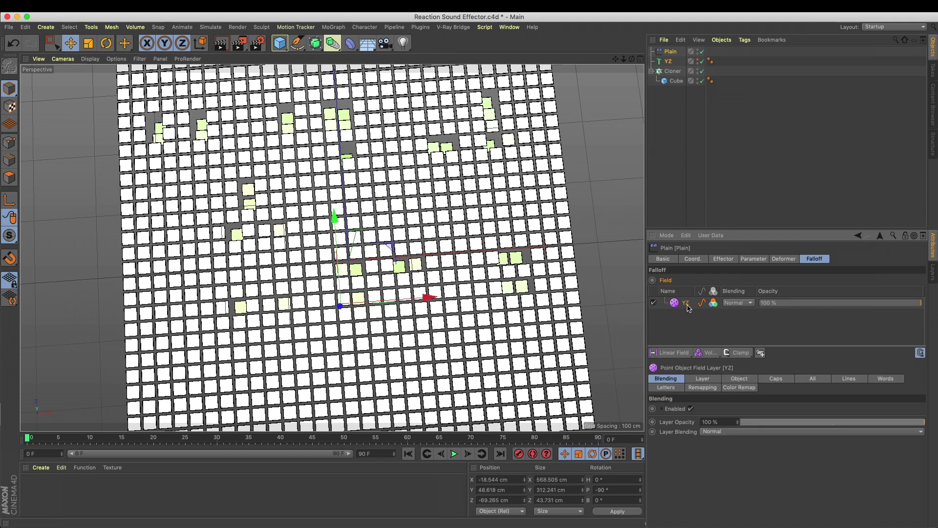
pyautogui.click(717, 381)
pyautogui.click(713, 411)
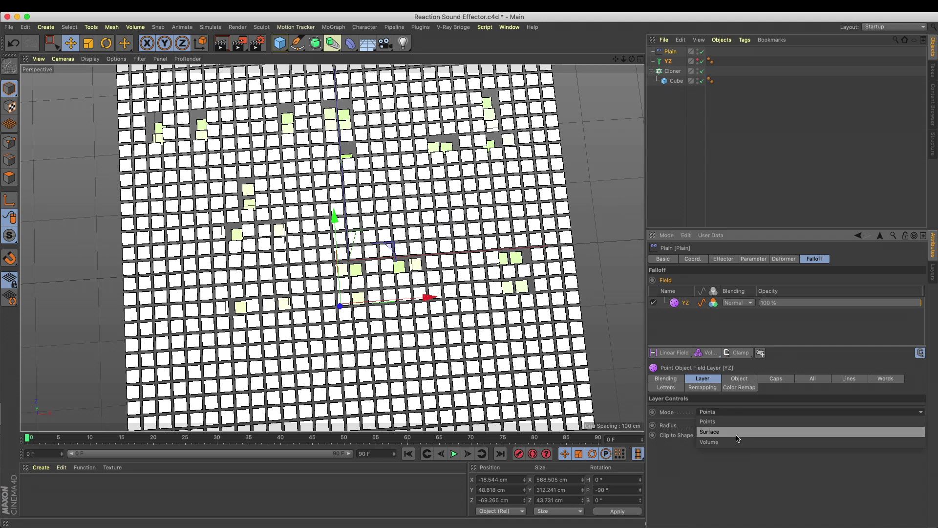
pyautogui.click(714, 421)
pyautogui.hotkey('ctrl', 'r')
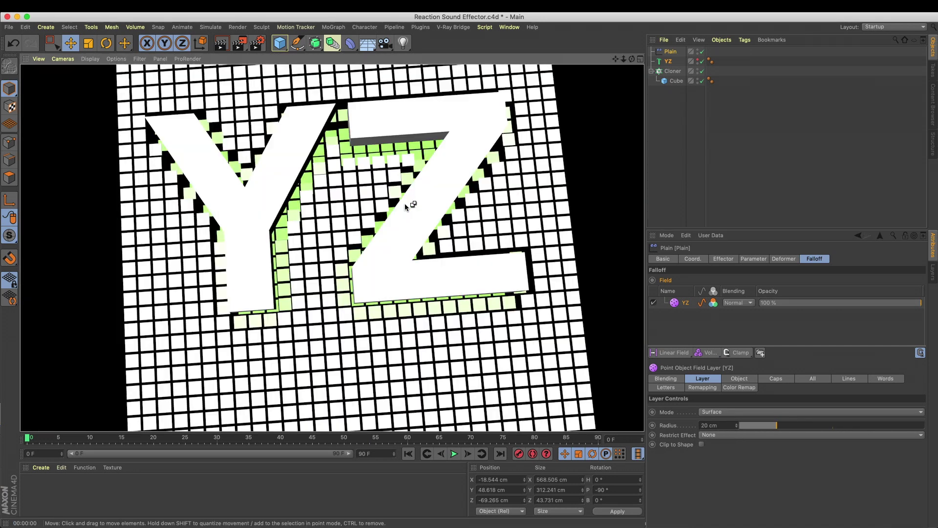
# - Hide the YZ text in both the viewport and renders, keep the Cloner visible, and render the view
pyautogui.click(699, 72)
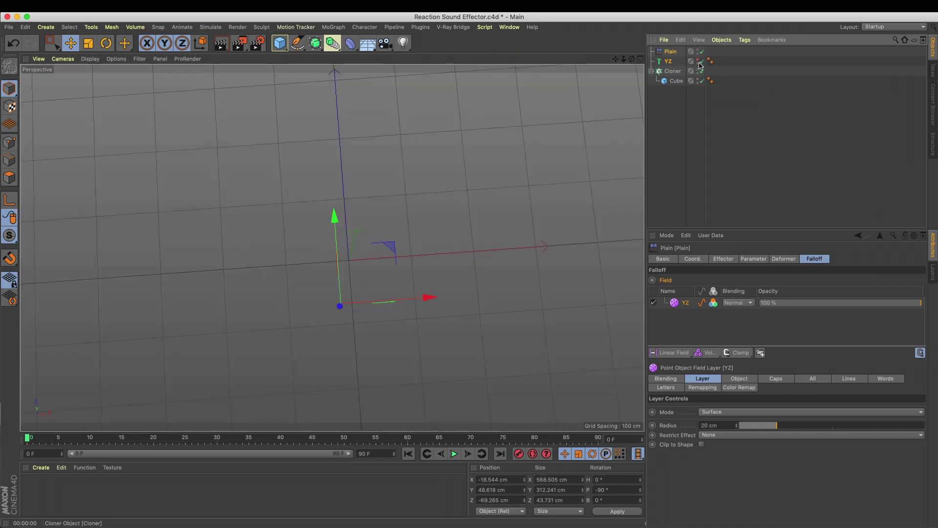
pyautogui.click(700, 71)
pyautogui.click(700, 62)
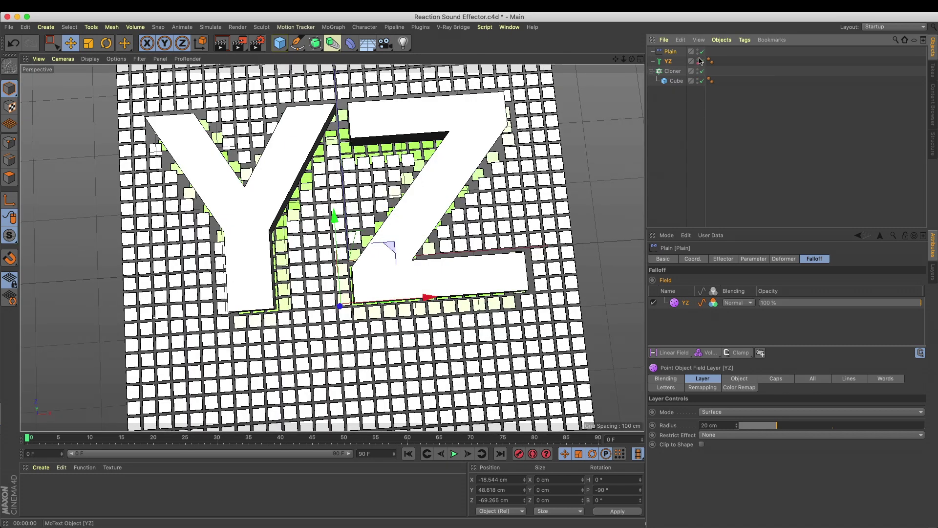
pyautogui.click(700, 62)
pyautogui.hotkey('ctrl', 'r')
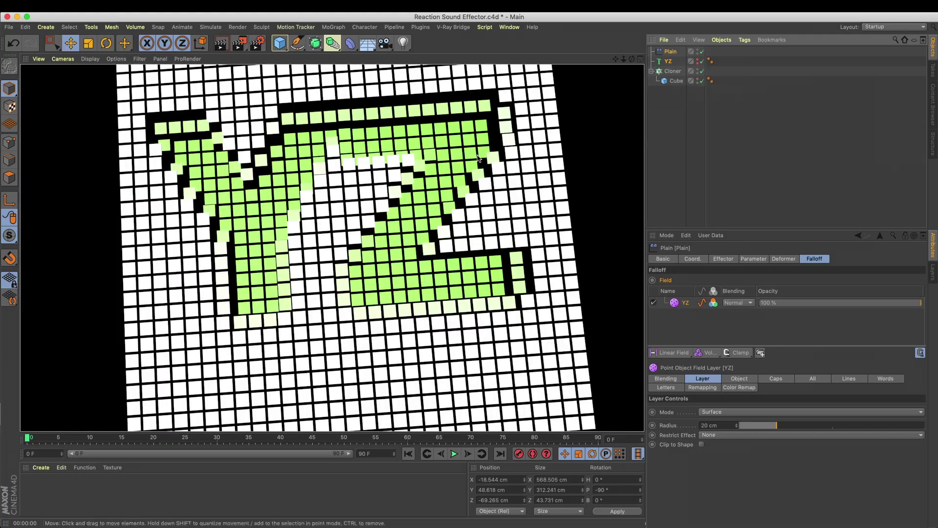
# - Try a 100 cm radius on the YZ field layer in a render, and set the radius to 64 cm
pyautogui.moveTo(415, 252)
pyautogui.keyDown('alt'); pyautogui.mouseDown()
pyautogui.moveTo(421, 136)
pyautogui.moveTo(415, 274)
pyautogui.moveTo(418, 234)
pyautogui.moveTo(416, 271)
pyautogui.moveTo(416, 259)
pyautogui.mouseUp(); pyautogui.keyUp('alt')
pyautogui.moveTo(782, 425); pyautogui.dragTo(926, 430)
pyautogui.keyDown('alt'); pyautogui.moveTo(425, 299); pyautogui.dragTo(426, 323); pyautogui.keyUp('alt')
pyautogui.hotkey('ctrl', 'r')
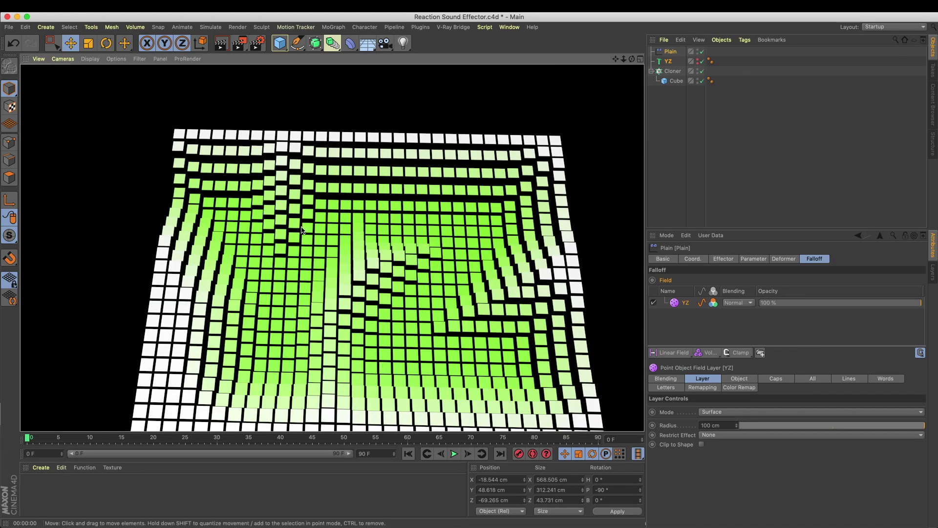
pyautogui.moveTo(907, 428); pyautogui.dragTo(858, 428)
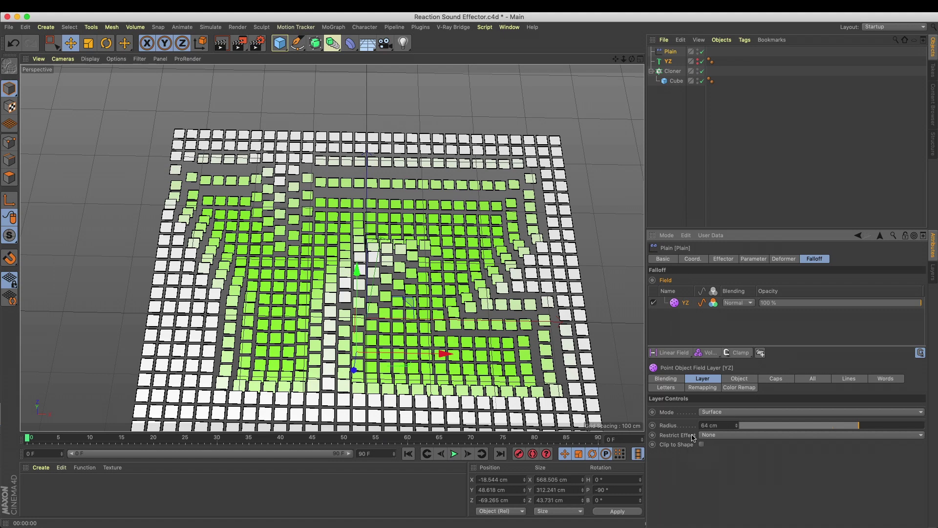
# - Look through the YZ field layer's Restrict Effect options and render the view to inspect the tile relief
pyautogui.click(725, 439)
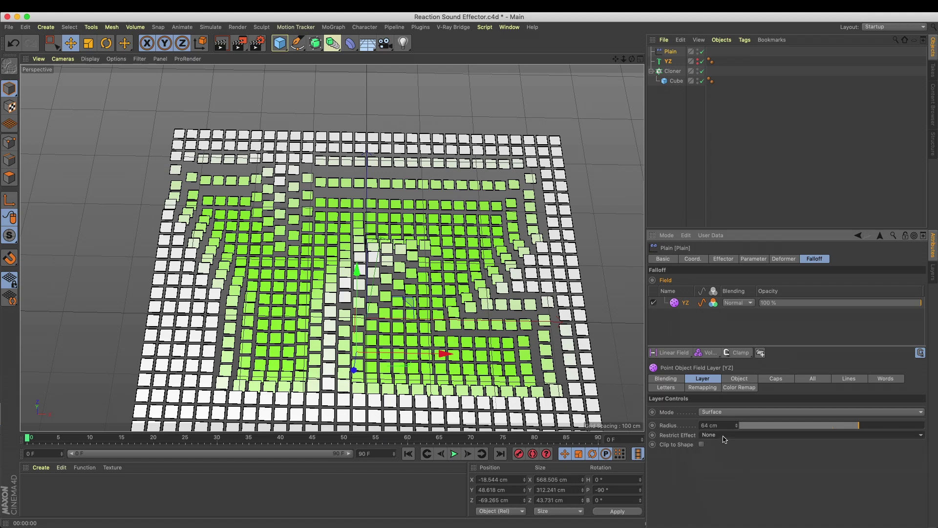
pyautogui.click(747, 471)
pyautogui.click(727, 438)
pyautogui.moveTo(419, 322)
pyautogui.keyDown('alt'); pyautogui.mouseDown()
pyautogui.moveTo(422, 305)
pyautogui.moveTo(420, 322)
pyautogui.mouseUp(); pyautogui.keyUp('alt')
pyautogui.press('super+r')
pyautogui.keyDown('alt'); pyautogui.moveTo(431, 264); pyautogui.dragTo(477, 235); pyautogui.keyUp('alt')
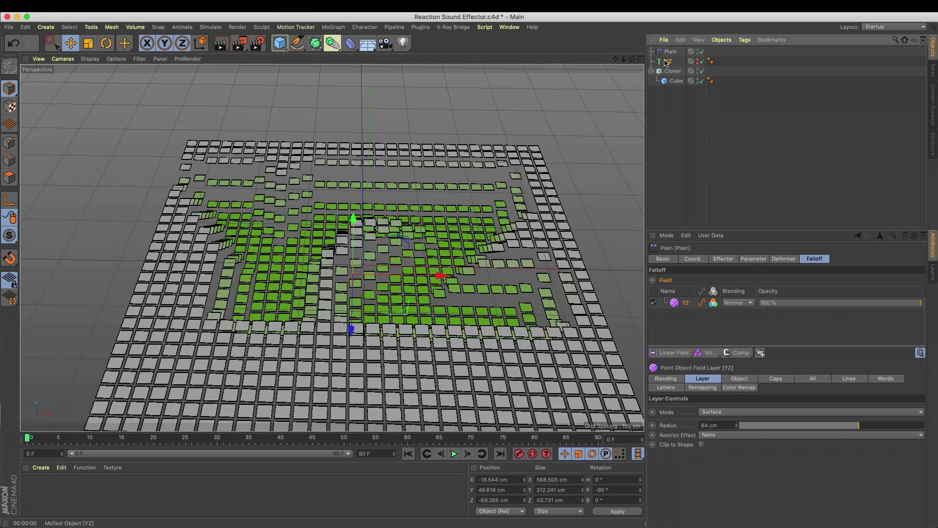
# - Select the YZ text and add a Sound effector to it
pyautogui.click(679, 61)
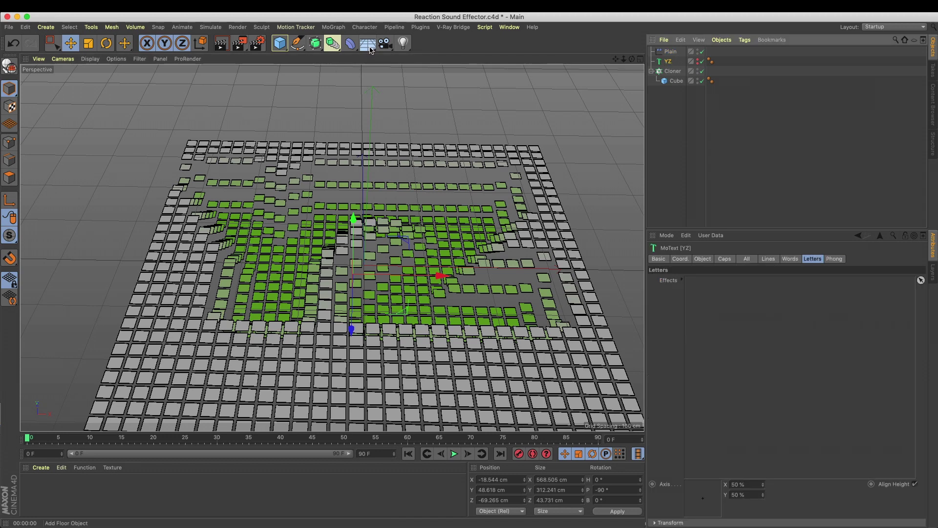
pyautogui.click(334, 27)
pyautogui.moveTo(406, 42)
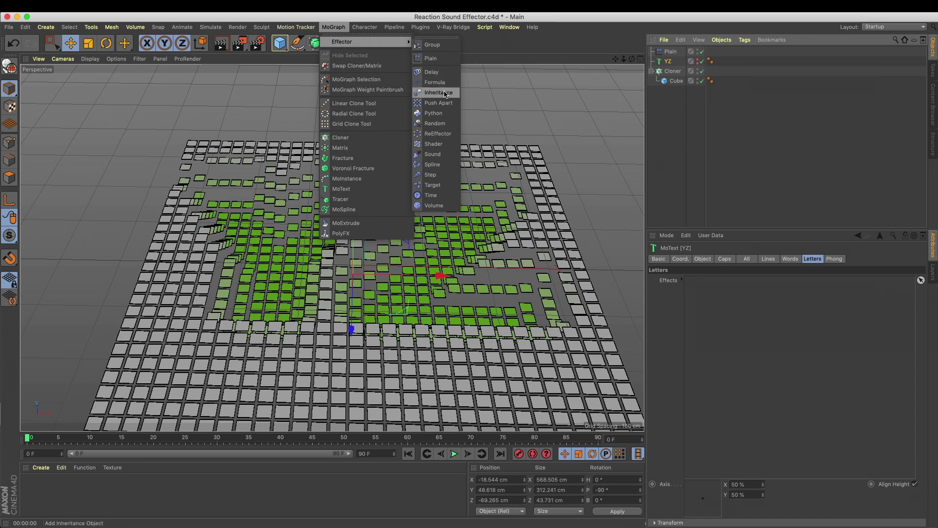
pyautogui.click(442, 154)
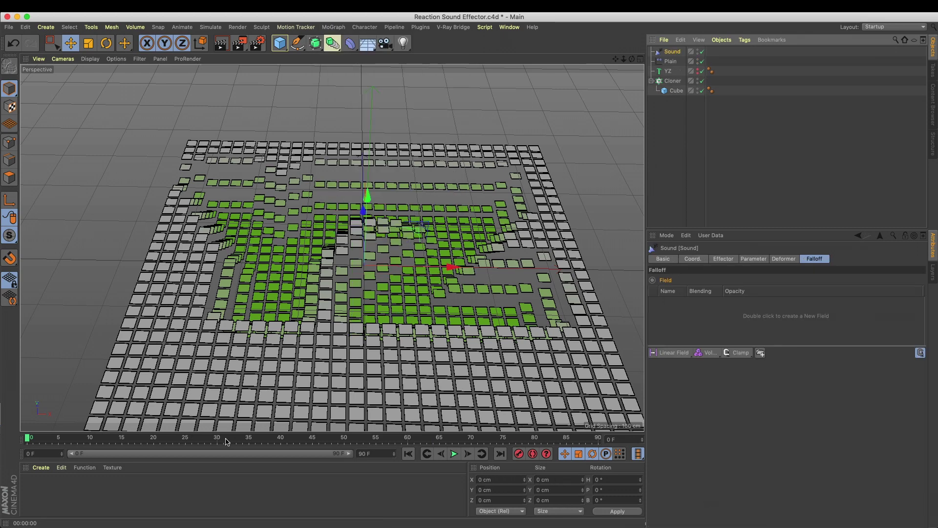
pyautogui.keyDown('alt'); pyautogui.moveTo(291, 295); pyautogui.dragTo(313, 300); pyautogui.keyUp('alt')
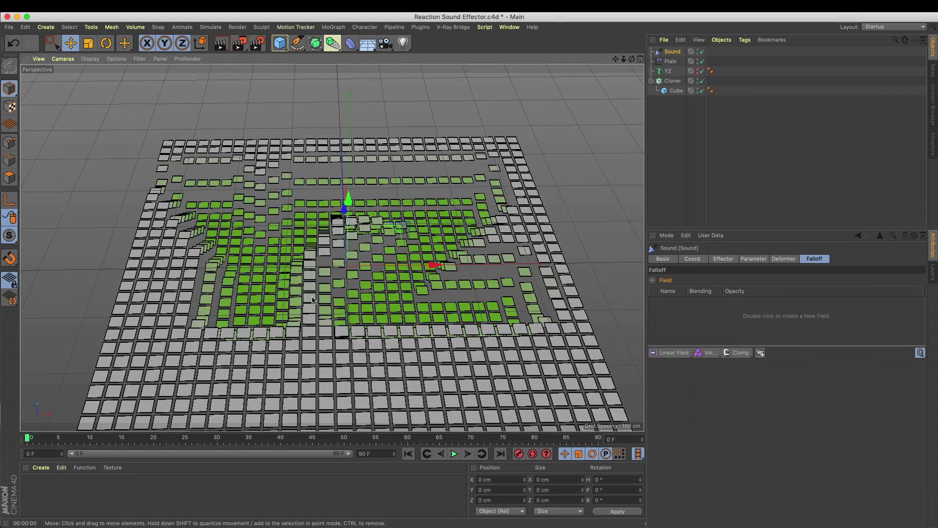
# - Load "sound sample-1.wav" from the Sound Effector by Xpresso folder as the Sound effector's sound track
pyautogui.click(723, 259)
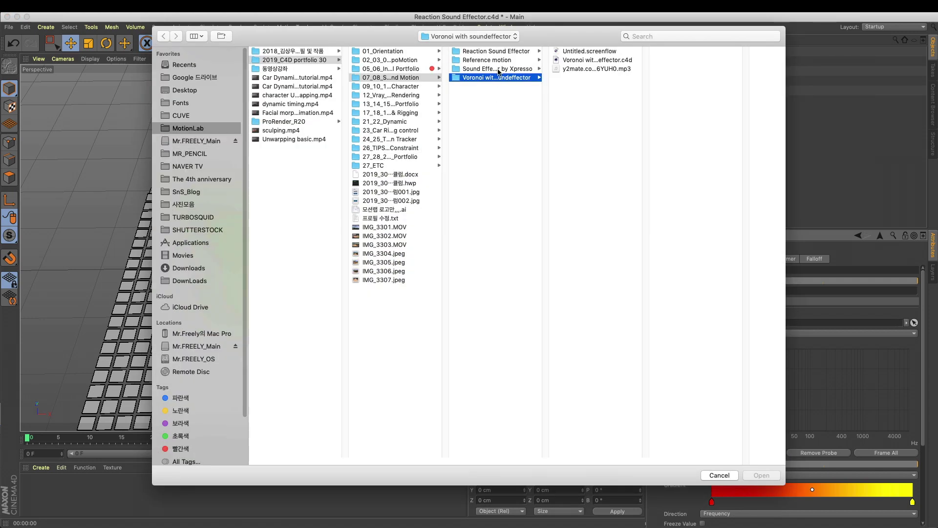
pyautogui.click(499, 69)
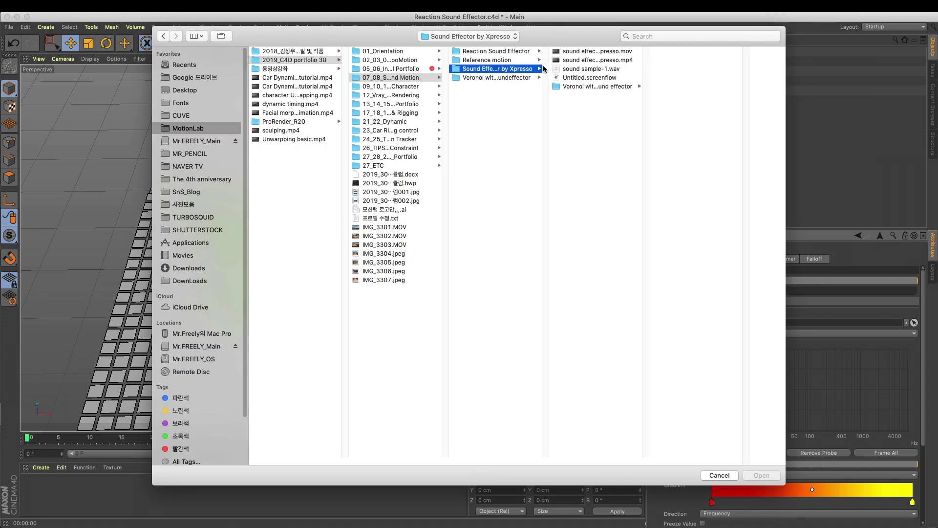
pyautogui.click(590, 69)
pyautogui.click(761, 474)
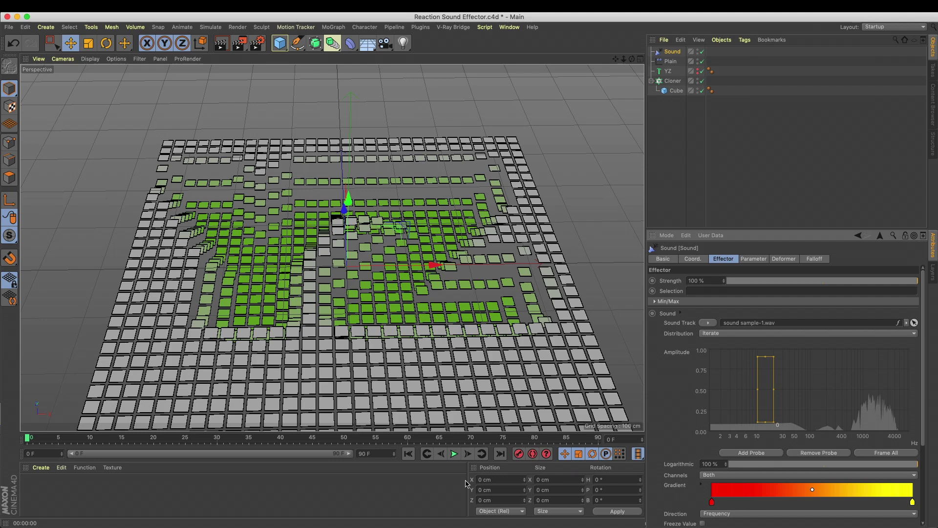
# - Play the animation while setting the project end to 300 F and extending the preview range to the full length, and stop playback
pyautogui.click(454, 454)
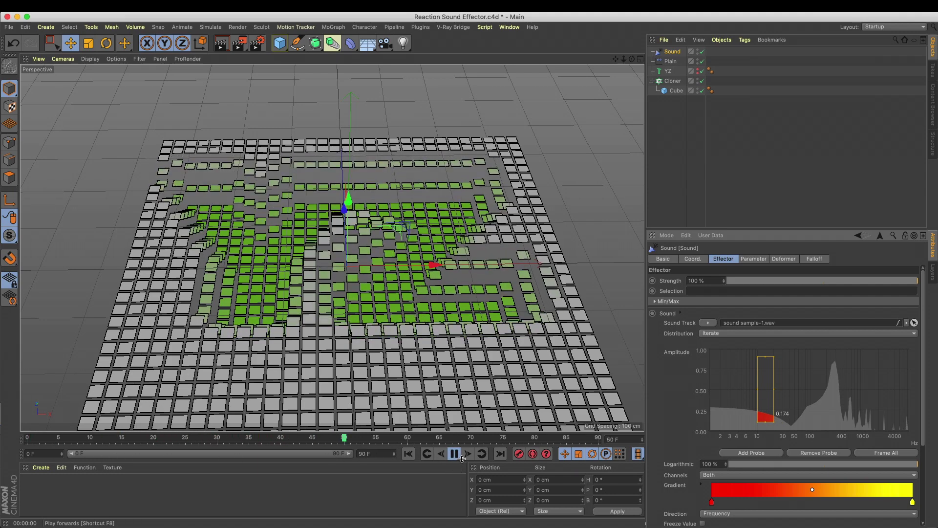
pyautogui.doubleClick(375, 453)
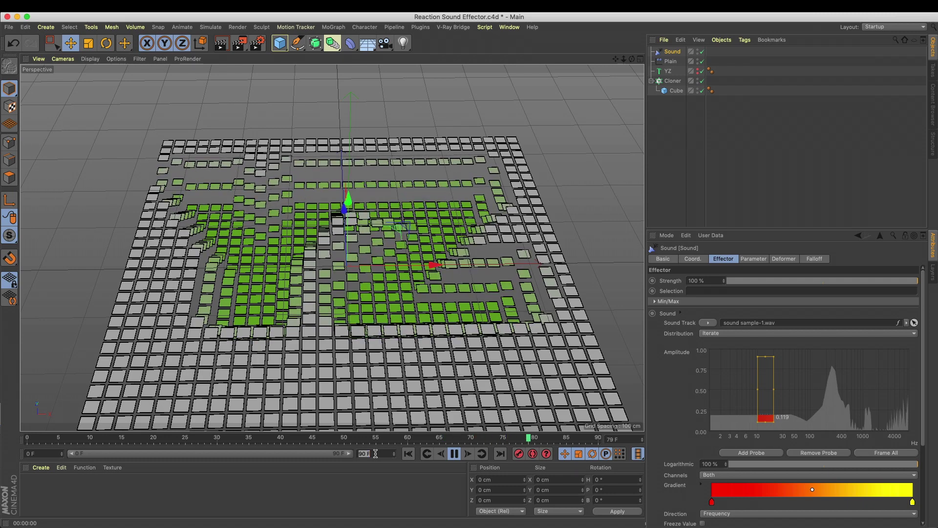
pyautogui.write('300')
pyautogui.press('Return')
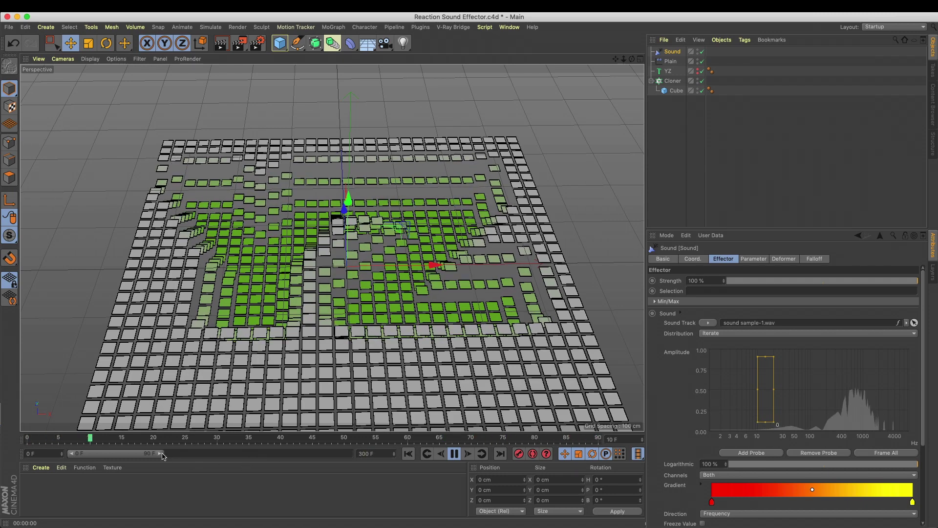
pyautogui.moveTo(339, 453); pyautogui.dragTo(259, 455)
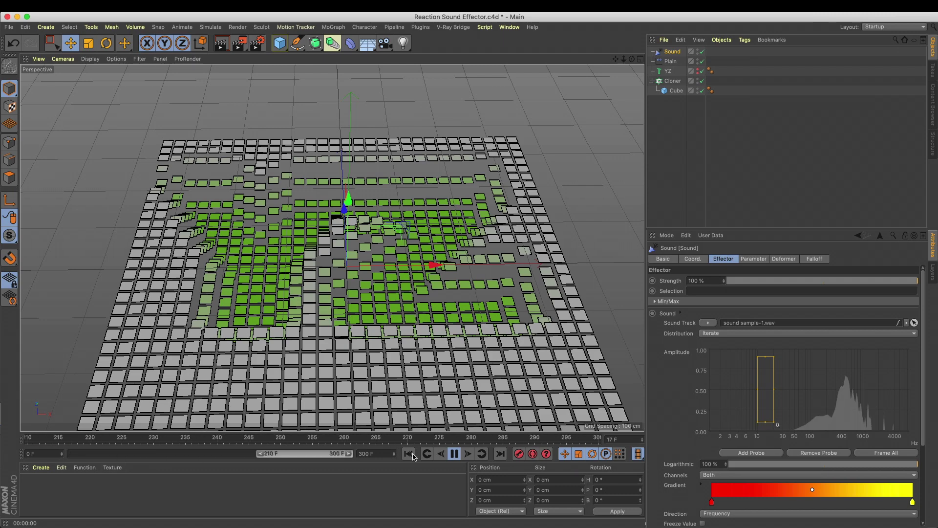
pyautogui.doubleClick(259, 455)
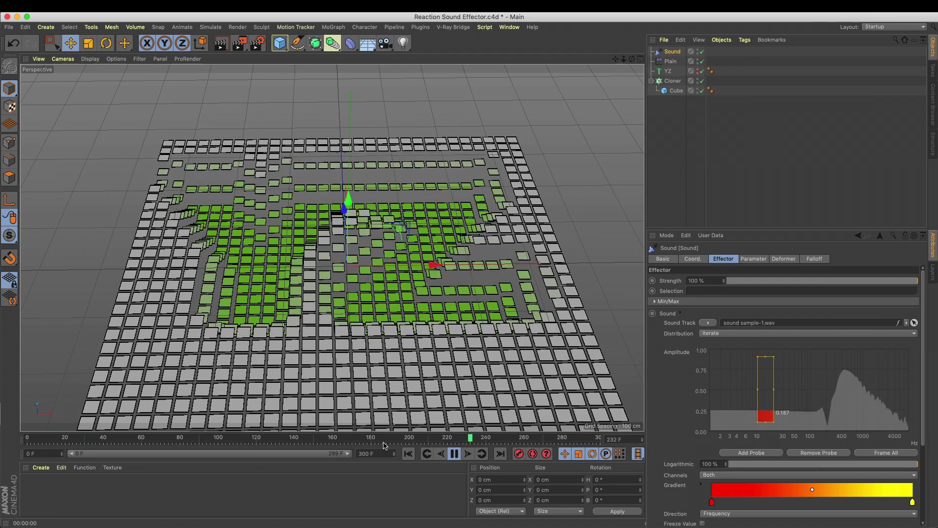
pyautogui.click(455, 455)
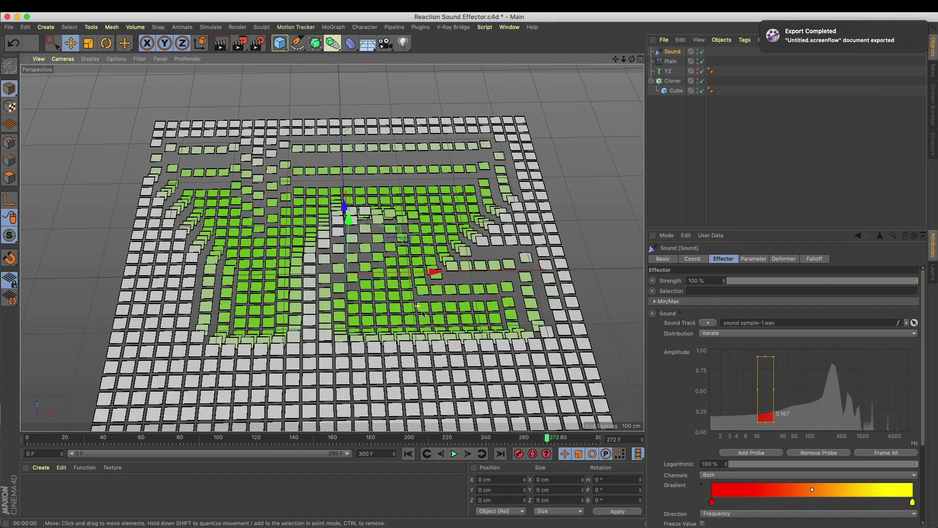
# - Add a Delay effector to the Cloner and raise its strength to about 79 %
pyautogui.moveTo(469, 215)
pyautogui.keyDown('alt'); pyautogui.mouseDown()
pyautogui.moveTo(498, 211)
pyautogui.moveTo(478, 207)
pyautogui.mouseUp(); pyautogui.keyUp('alt')
pyautogui.click(670, 61)
pyautogui.click(672, 80)
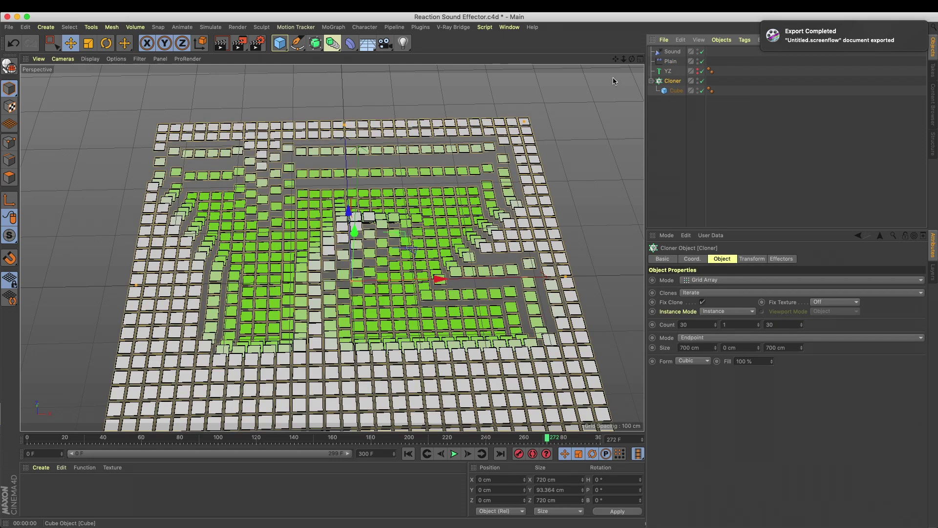
pyautogui.click(332, 27)
pyautogui.moveTo(350, 42)
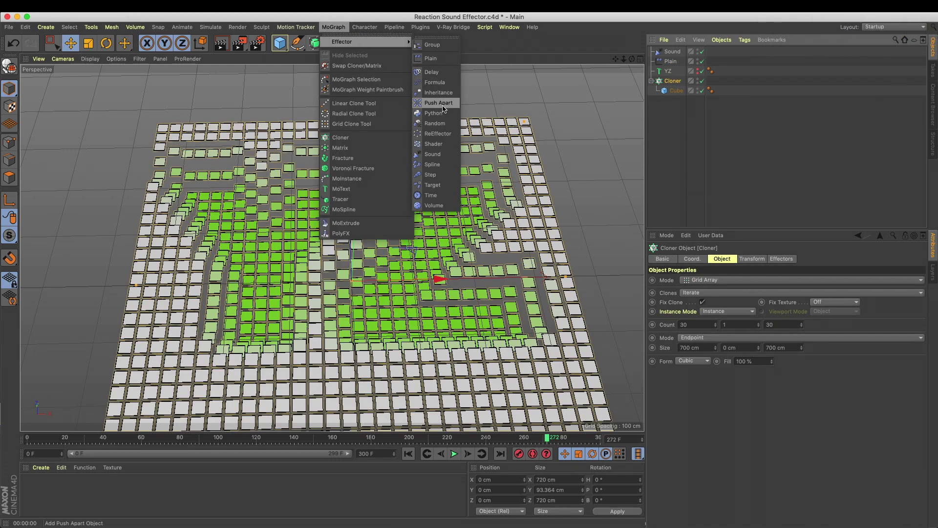
pyautogui.click(438, 74)
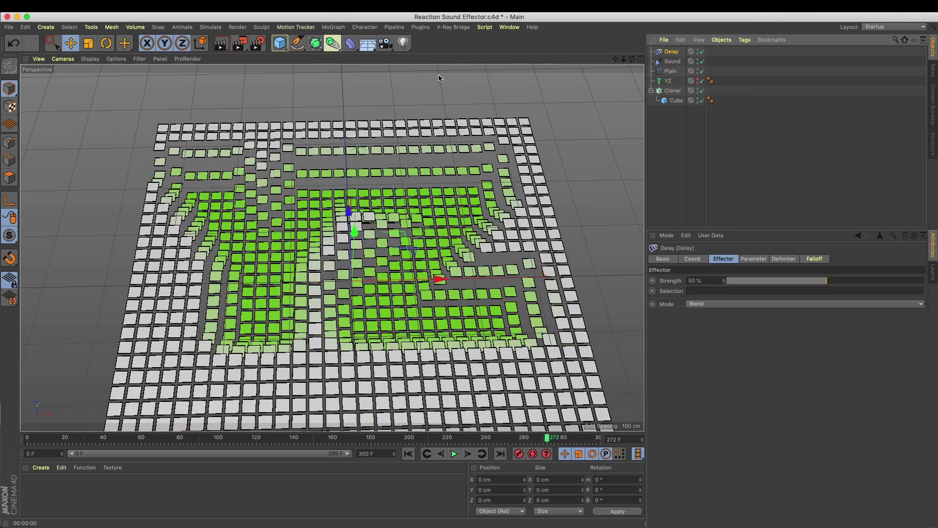
pyautogui.moveTo(819, 285); pyautogui.dragTo(873, 281)
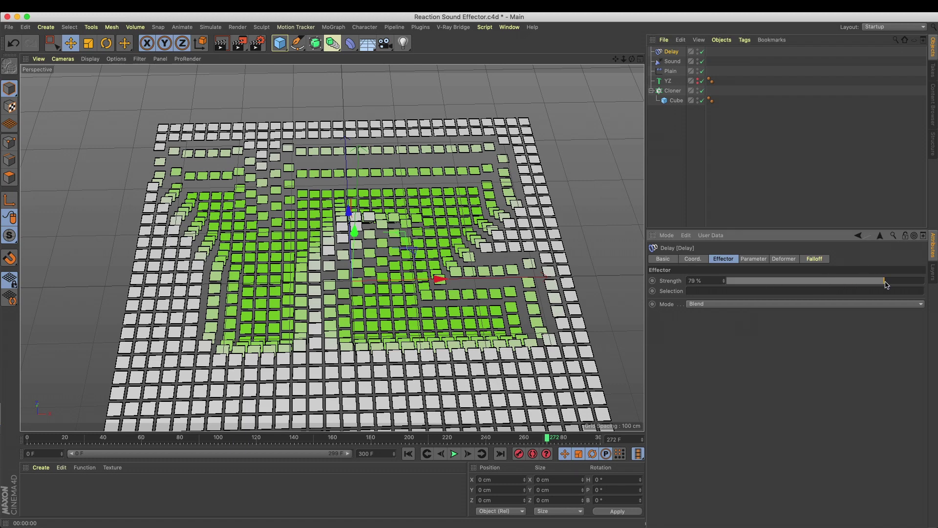
# - Replay the animation from the beginning and set the Delay effector's strength to 60 %
pyautogui.click(408, 453)
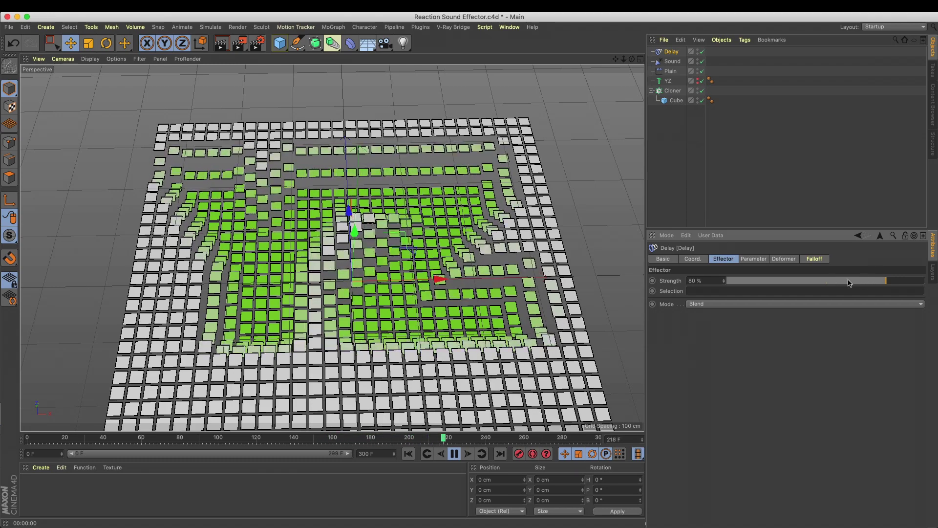
pyautogui.moveTo(707, 281); pyautogui.dragTo(633, 283)
pyautogui.write('60')
pyautogui.press('Return')
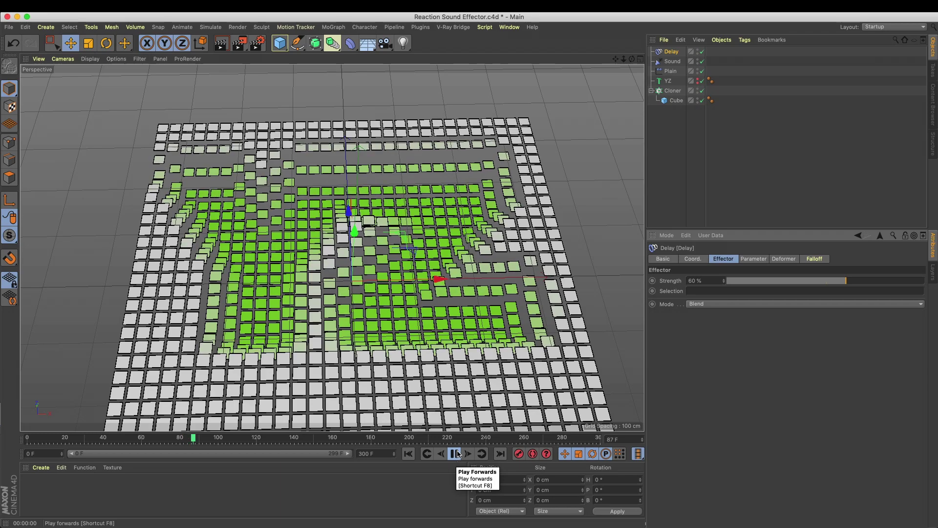
# - Move the YZ text sideways to about -44 cm in X during playback, and stop the animation
pyautogui.click(391, 215)
pyautogui.moveTo(390, 215); pyautogui.dragTo(330, 229)
pyautogui.press('space')
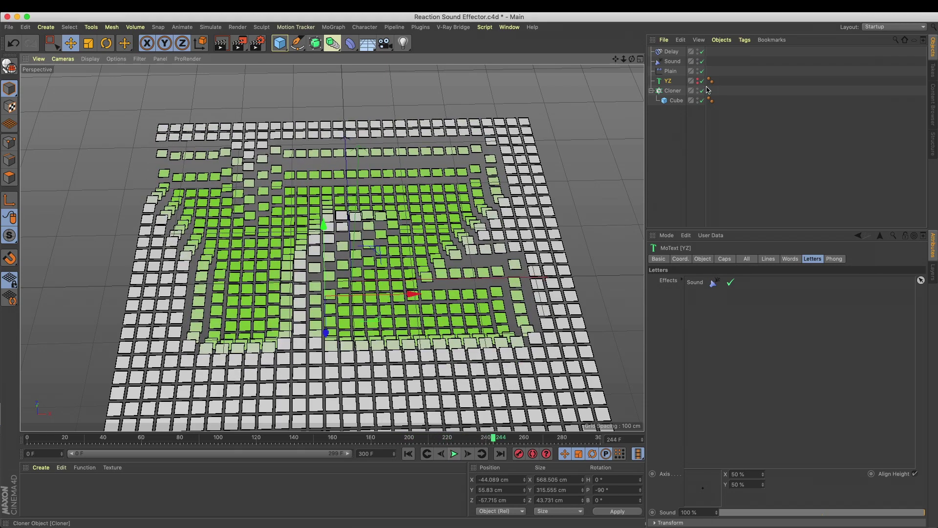
# - Add a second Delay effector to the Cloner
pyautogui.click(672, 90)
pyautogui.click(333, 27)
pyautogui.moveTo(371, 42)
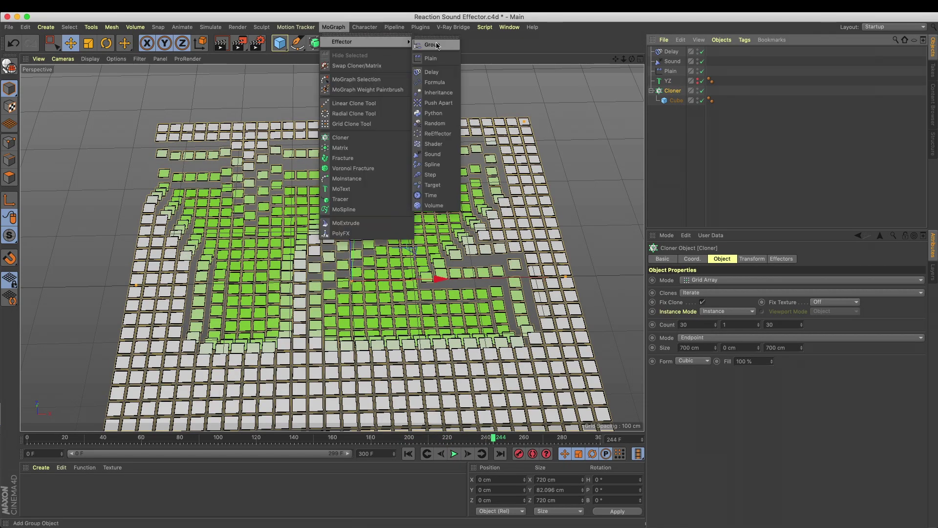
pyautogui.click(440, 72)
# - Rename the first Delay effector "blend Delay" and the second one "spring Delay"
pyautogui.doubleClick(672, 61)
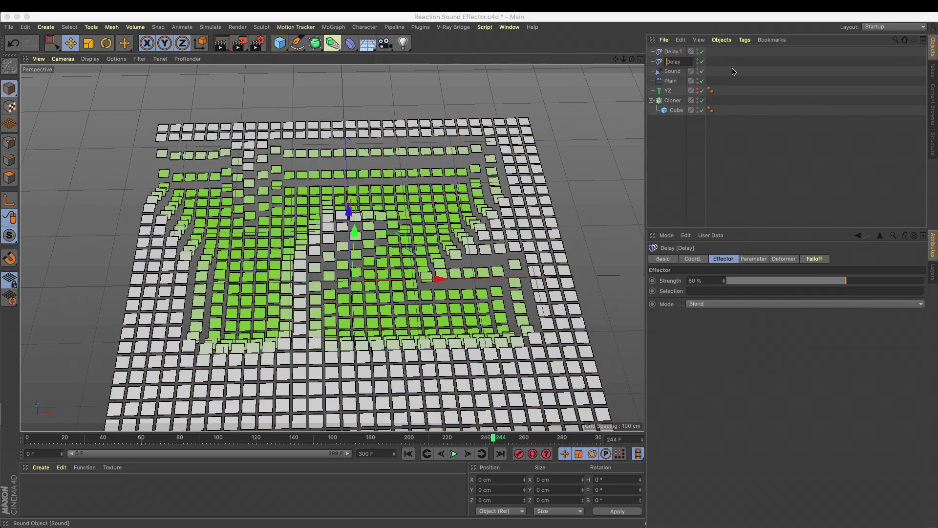
pyautogui.write('blend')
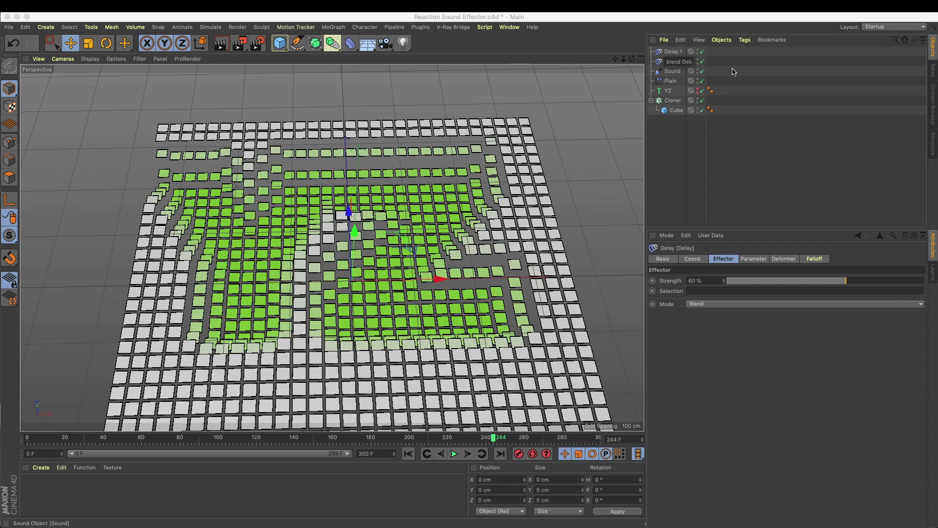
pyautogui.press('Up')
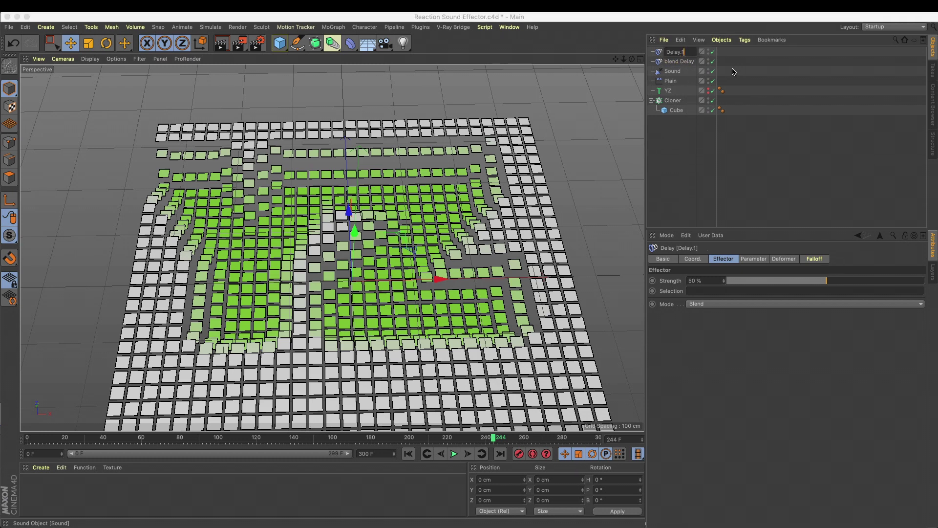
pyautogui.write('te')
pyautogui.write('spring')
pyautogui.press('Return')
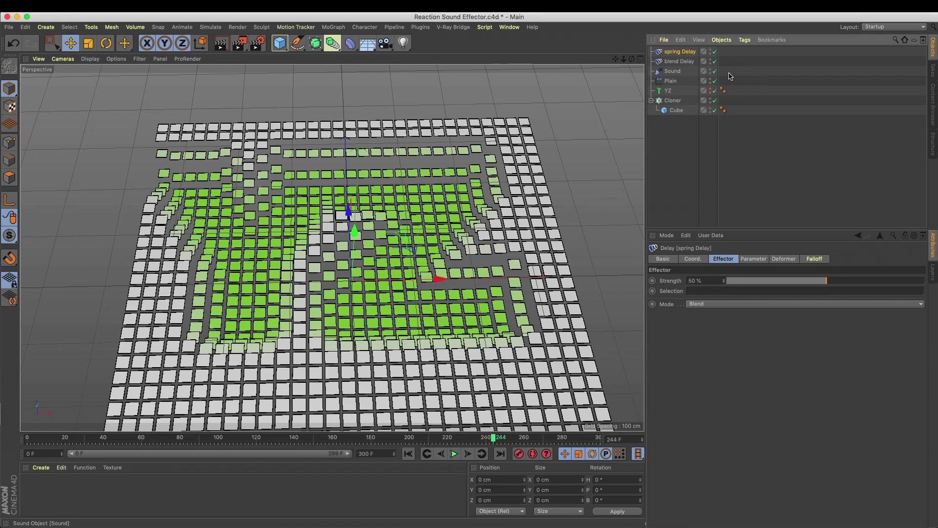
# - Rename the Plain effector "YZ morph Plain"
pyautogui.doubleClick(668, 80)
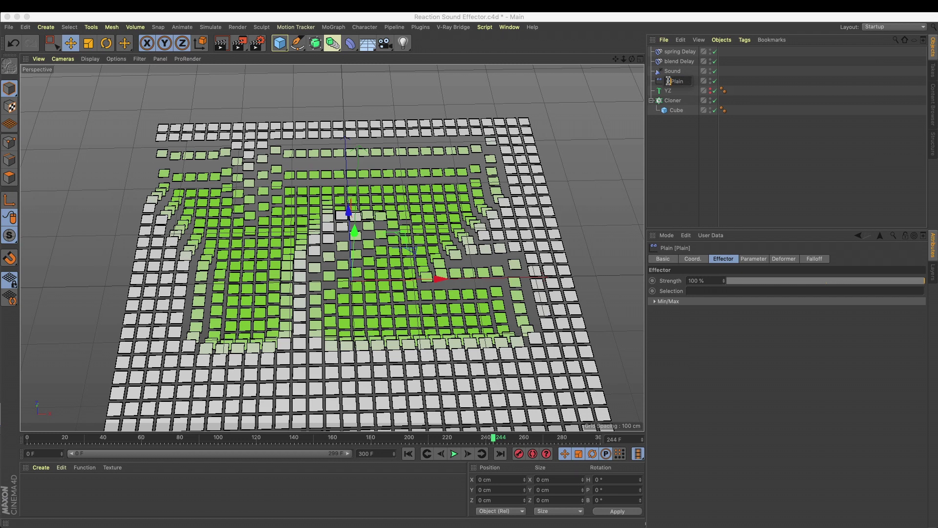
pyautogui.write('YZ morph')
pyautogui.press('Return')
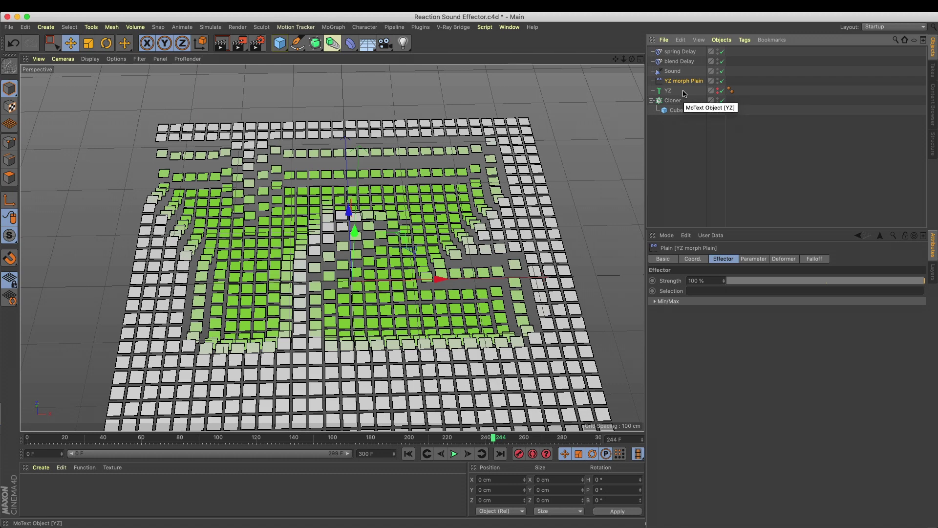
# - Set the spring Delay effector's mode to Spring and play the animation
pyautogui.click(680, 61)
pyautogui.click(738, 303)
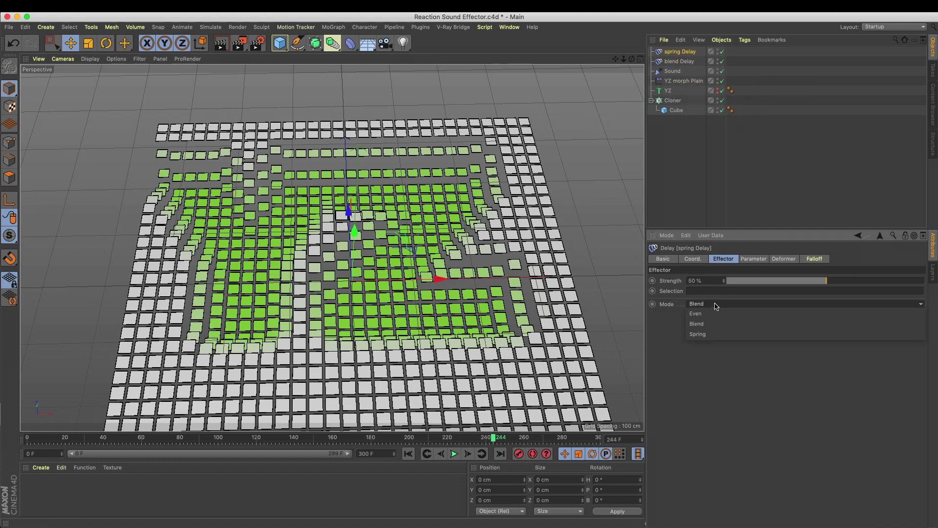
pyautogui.click(722, 330)
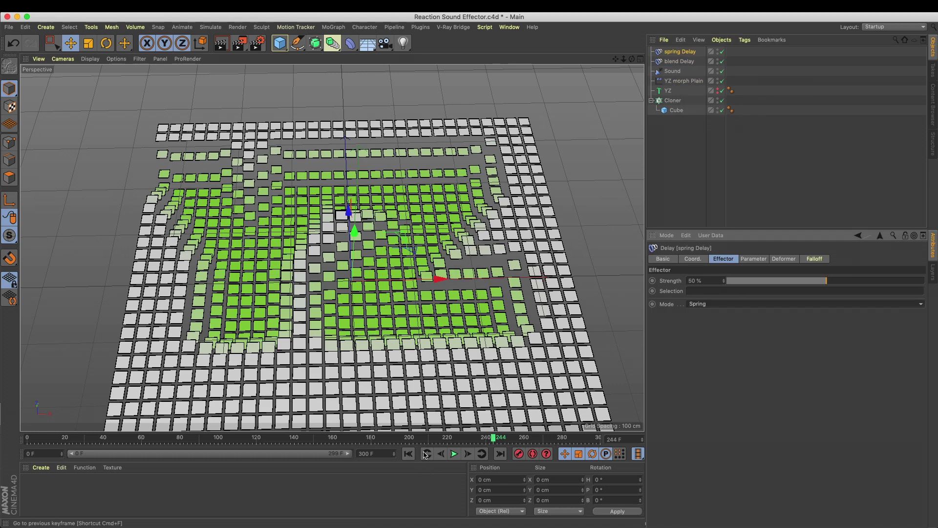
pyautogui.click(451, 454)
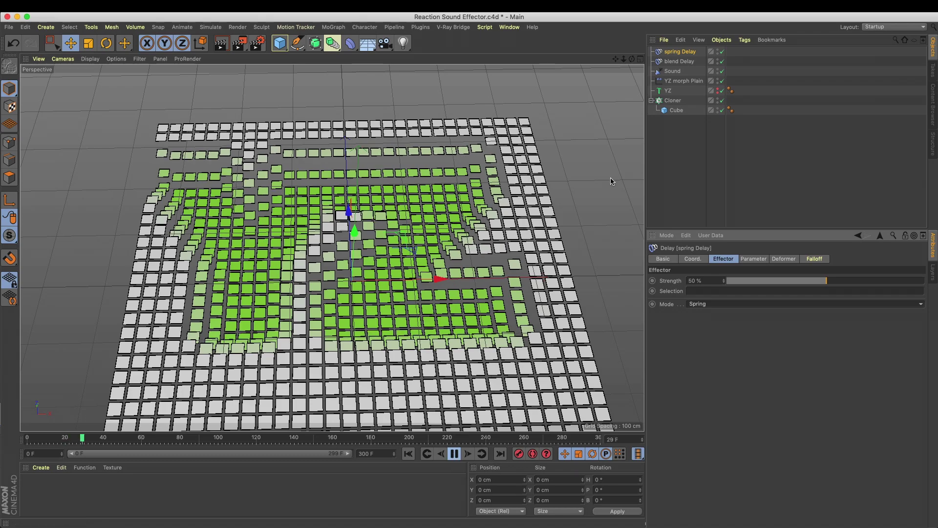
# - Test the spring reaction by moving the YZ text down through the grid and back up to about 55.6 cm in Y
pyautogui.click(668, 90)
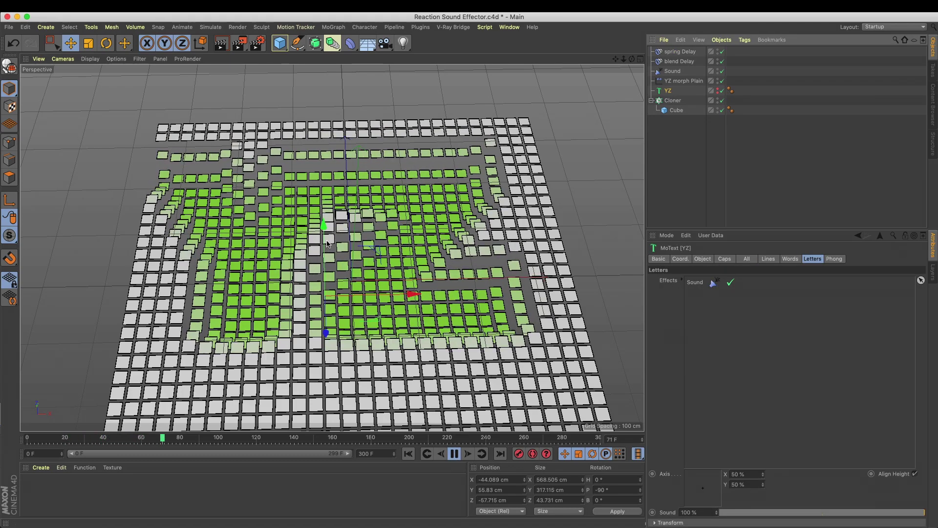
pyautogui.moveTo(327, 131); pyautogui.dragTo(324, 268)
pyautogui.press('super+z')
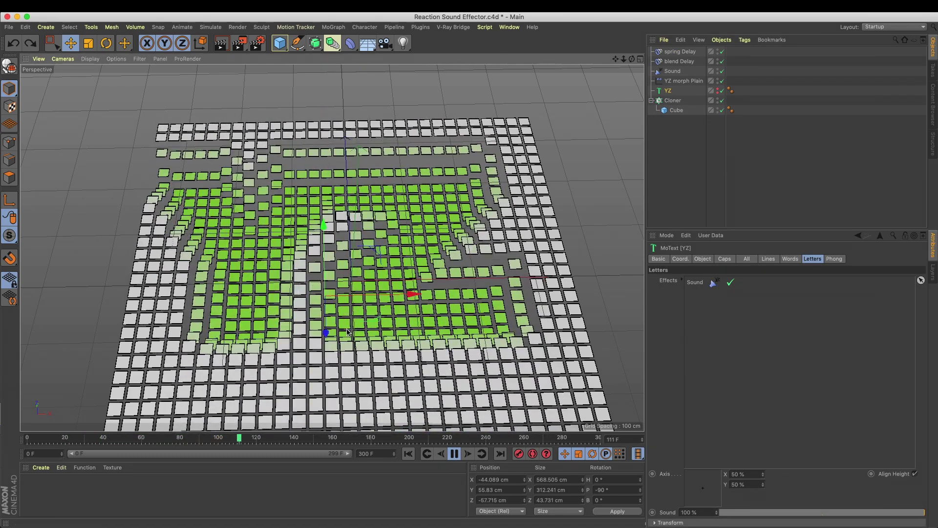
pyautogui.moveTo(326, 332); pyautogui.dragTo(379, 377)
pyautogui.click(455, 454)
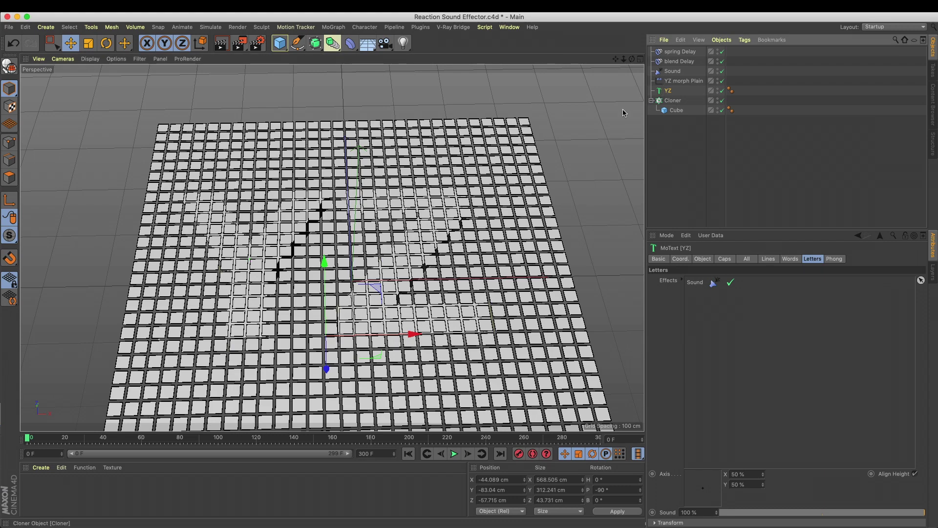
pyautogui.keyDown('alt'); pyautogui.moveTo(341, 362); pyautogui.dragTo(333, 312); pyautogui.keyUp('alt')
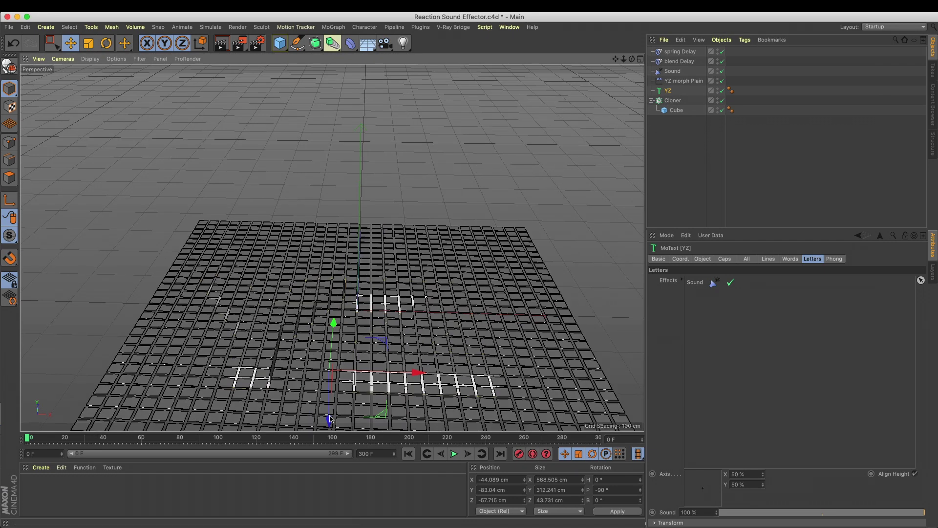
pyautogui.moveTo(329, 351); pyautogui.dragTo(346, 403)
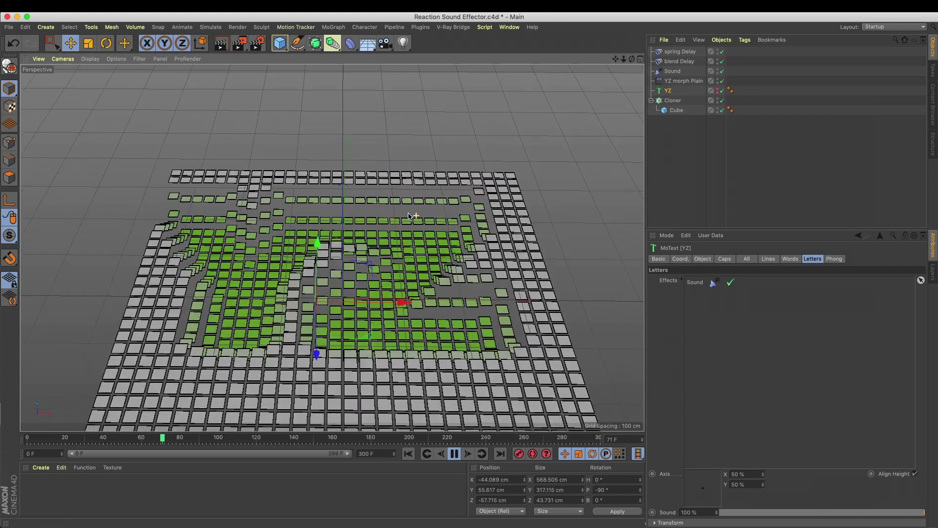
# - Review the effectors assigned to the Cloner and to the YZ text's letters
pyautogui.click(672, 100)
pyautogui.click(781, 259)
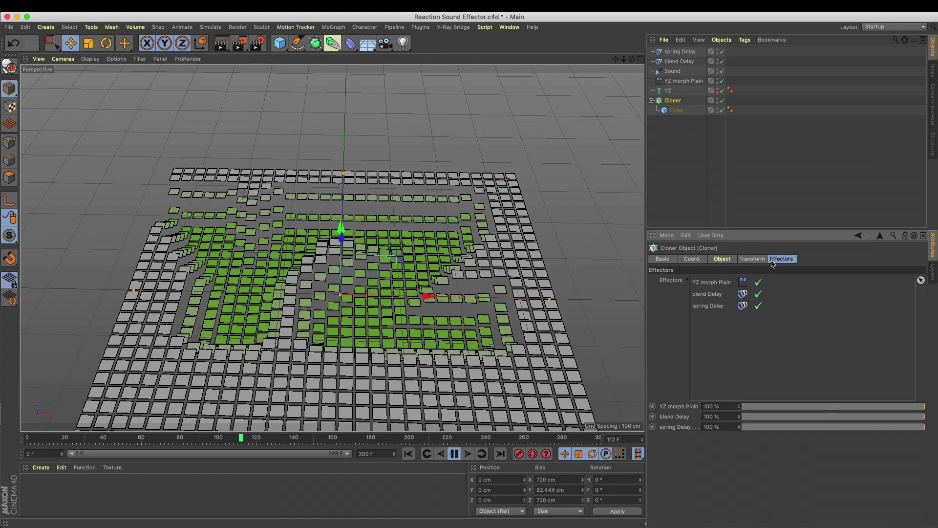
pyautogui.click(665, 92)
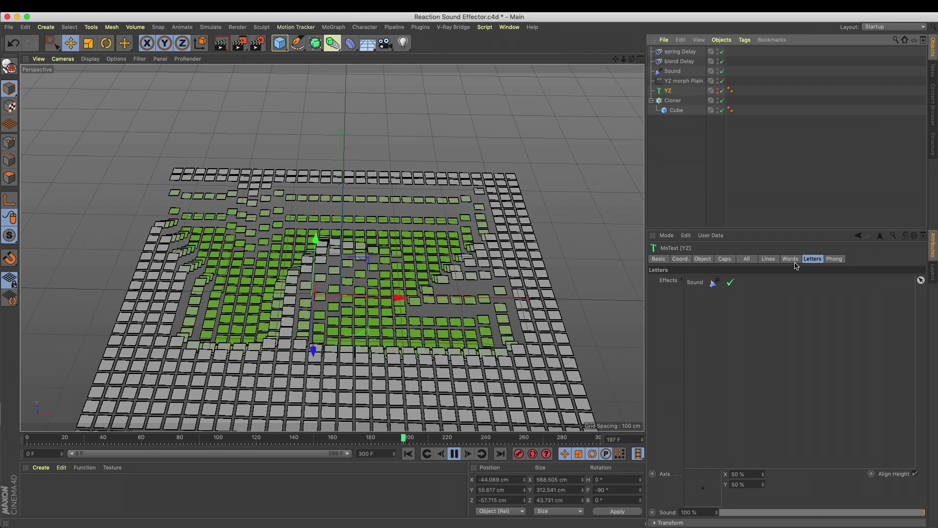
# - Set the Sound effector's position offset to 0 cm in Y and 500 cm in Z
pyautogui.click(674, 71)
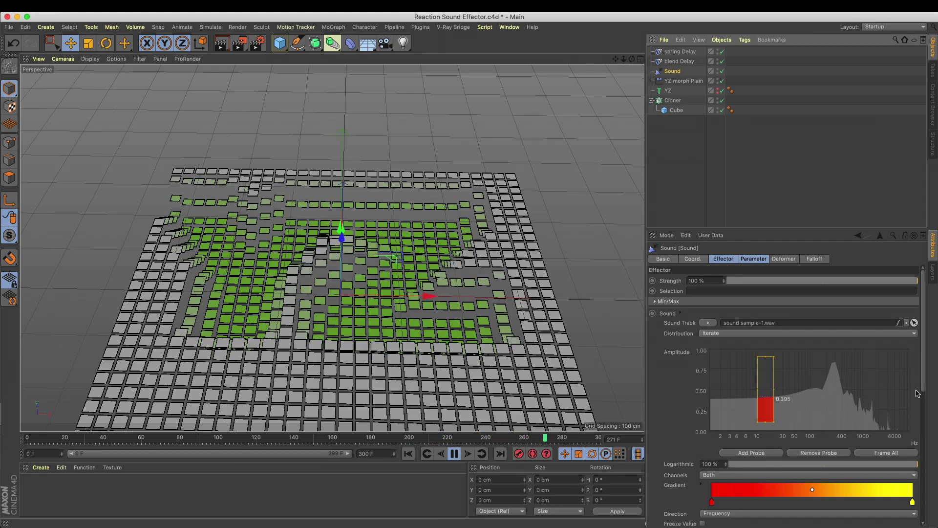
pyautogui.scroll(-10, 920, 513)
pyautogui.scroll(-1, 703, 441)
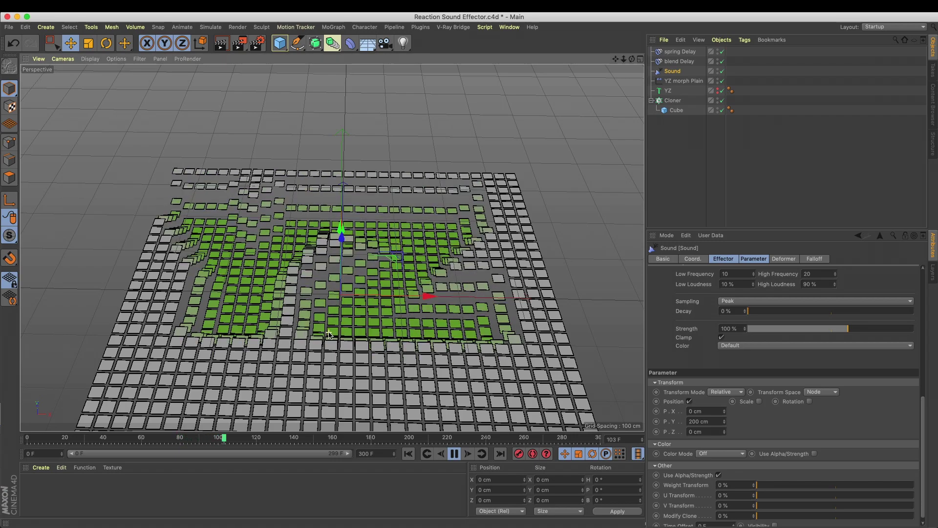
pyautogui.click(704, 421)
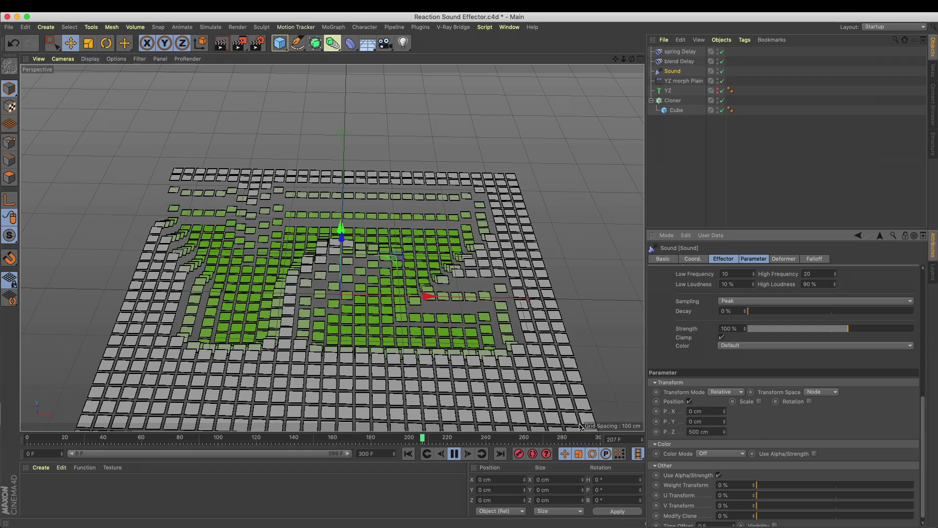
# - Show the YZ text briefly during playback, hide it again, and render preview views of the tile grid
pyautogui.click(721, 91)
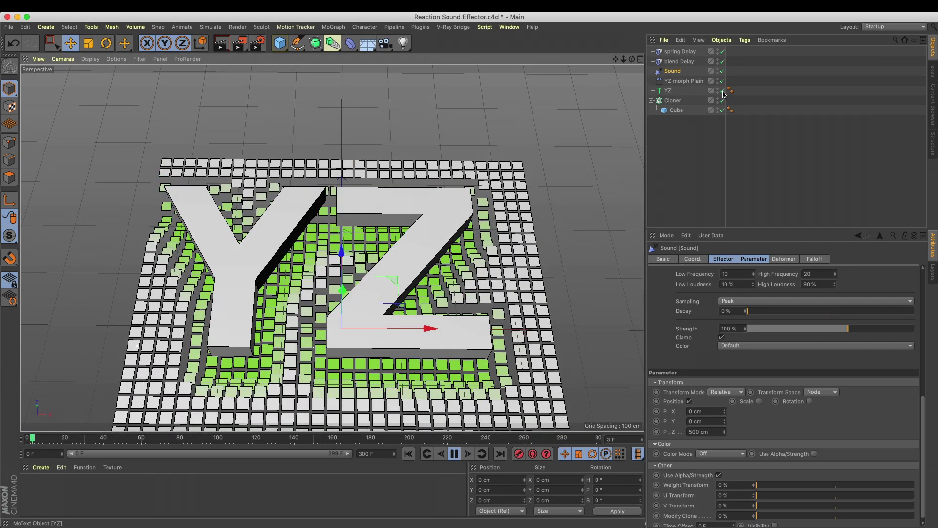
pyautogui.keyDown('alt'); pyautogui.moveTo(430, 279); pyautogui.dragTo(420, 241); pyautogui.keyUp('alt')
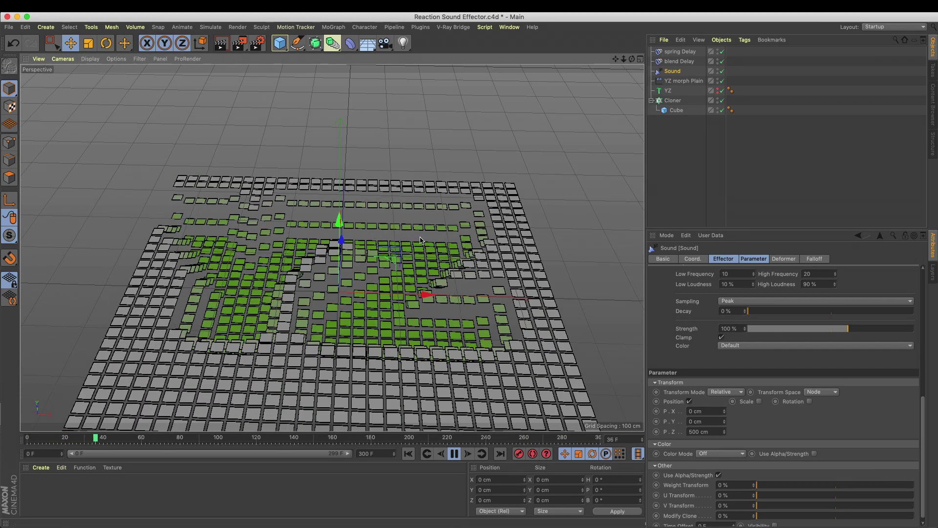
pyautogui.keyDown('alt'); pyautogui.moveTo(341, 246); pyautogui.dragTo(363, 329); pyautogui.keyUp('alt')
pyautogui.hotkey('ctrl', 'r')
pyautogui.keyDown('alt'); pyautogui.moveTo(401, 295); pyautogui.dragTo(389, 249); pyautogui.keyUp('alt')
pyautogui.hotkey('ctrl', 'r')
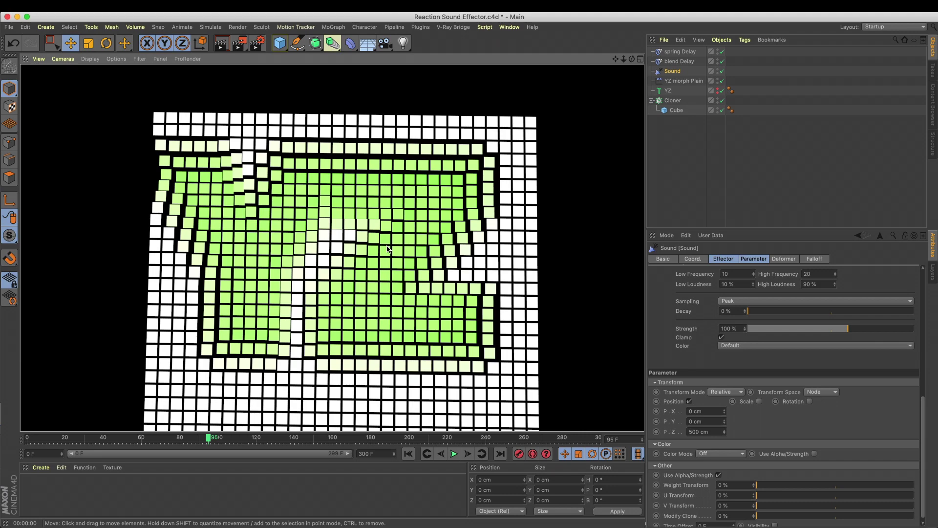
pyautogui.click(455, 454)
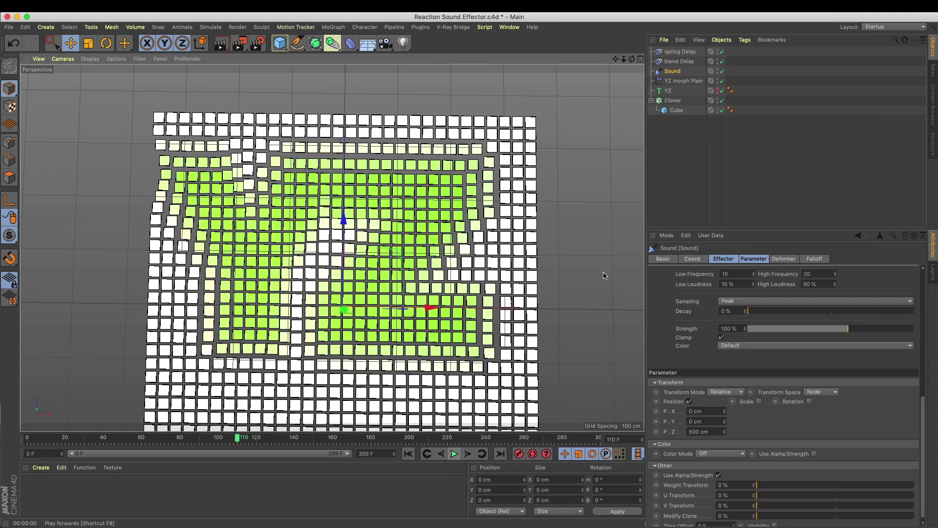
# - Inspect the Cloner's object and transform settings, including the clone color
pyautogui.click(672, 100)
pyautogui.click(752, 258)
pyautogui.click(718, 259)
pyautogui.click(750, 260)
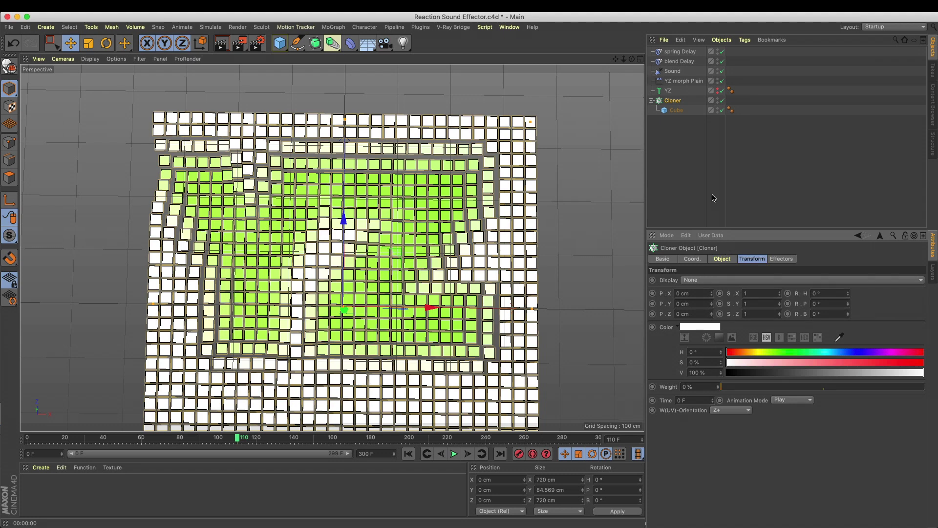
# - Set the YZ morph Plain effector's color mode to Off and render the view
pyautogui.click(682, 81)
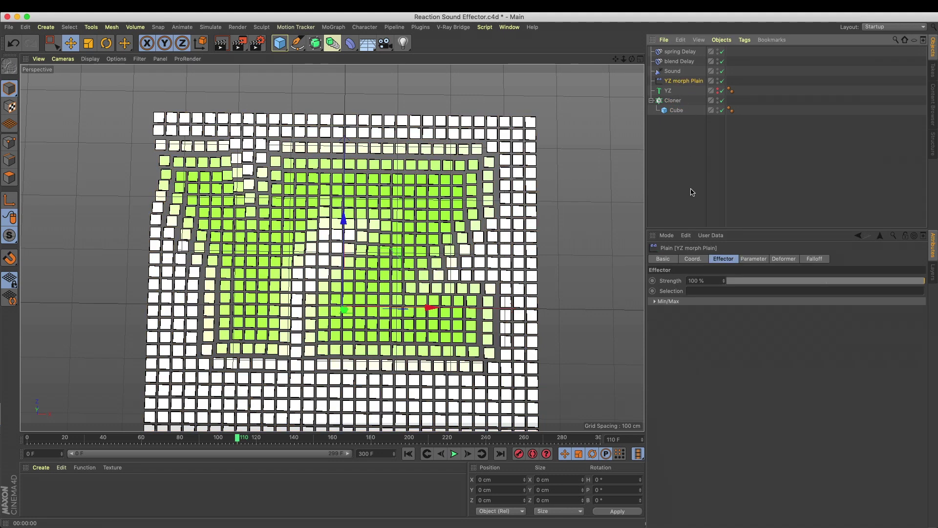
pyautogui.click(754, 260)
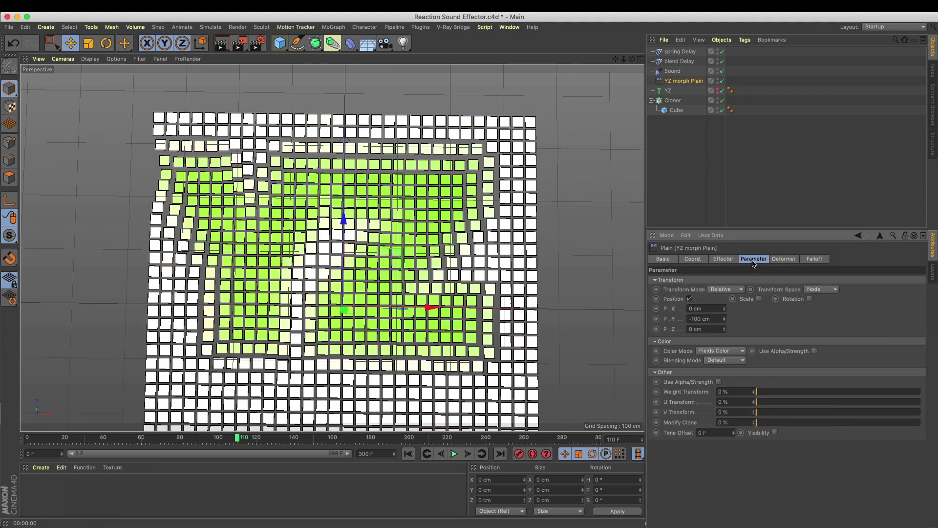
pyautogui.click(727, 352)
pyautogui.click(726, 360)
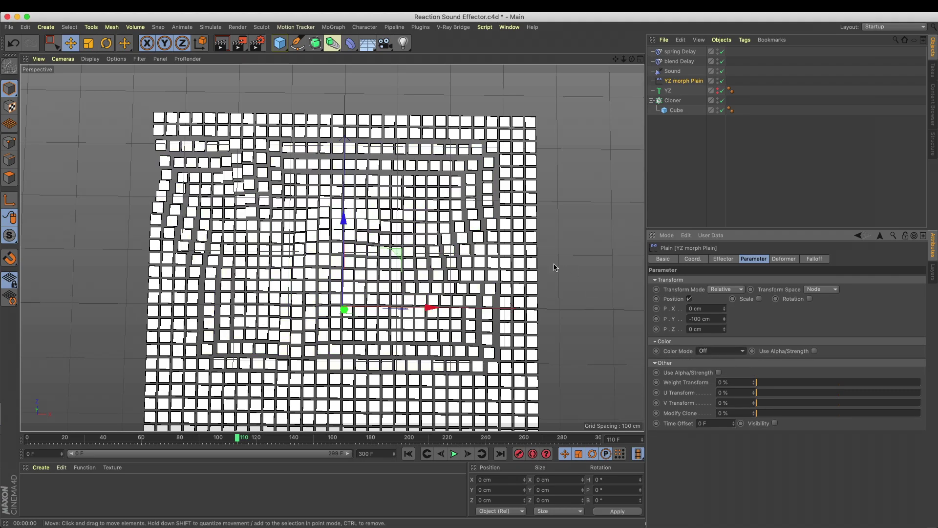
pyautogui.press('super+r')
pyautogui.moveTo(433, 310)
pyautogui.keyDown('alt'); pyautogui.mouseDown()
pyautogui.moveTo(430, 257)
pyautogui.moveTo(416, 298)
pyautogui.moveTo(422, 322)
pyautogui.mouseUp(); pyautogui.keyUp('alt')
# - Reduce the radius of the YZ field layer in the YZ morph Plain effector's falloff, and render the view
pyautogui.click(672, 101)
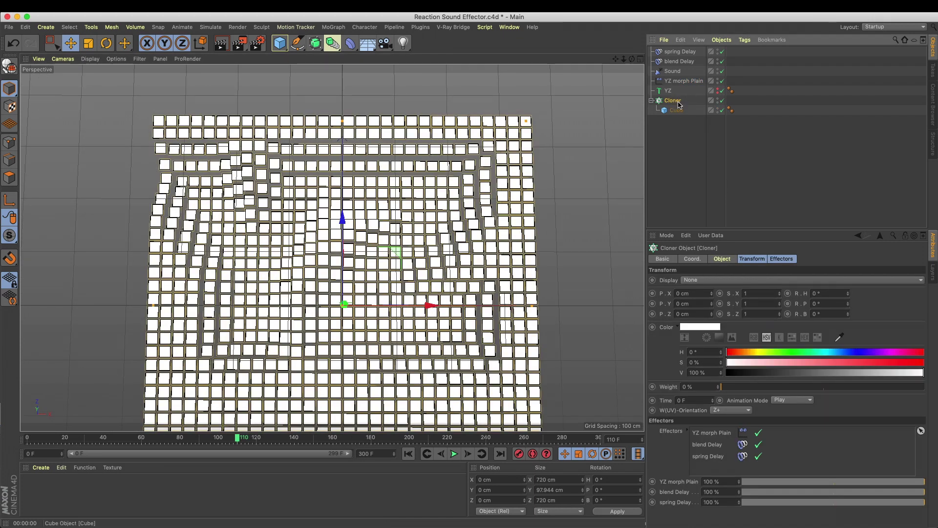
pyautogui.click(676, 82)
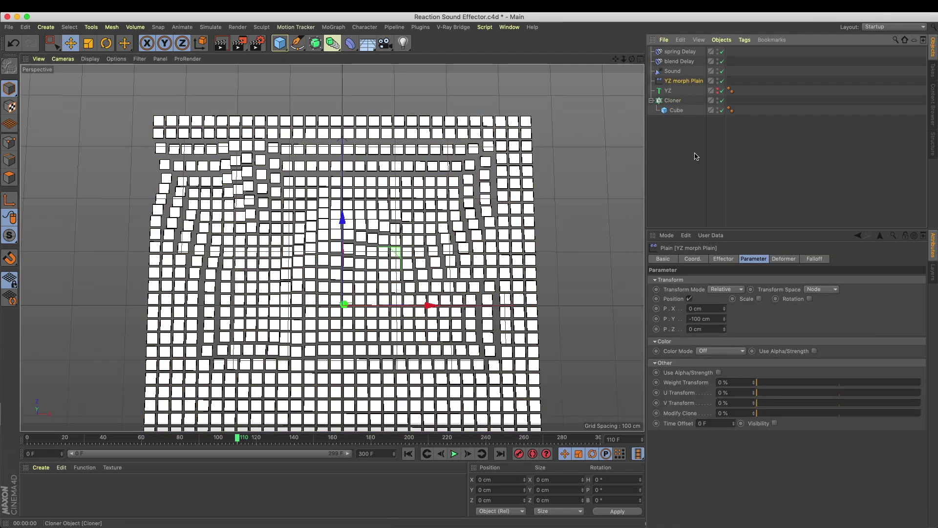
pyautogui.click(814, 258)
pyautogui.click(679, 302)
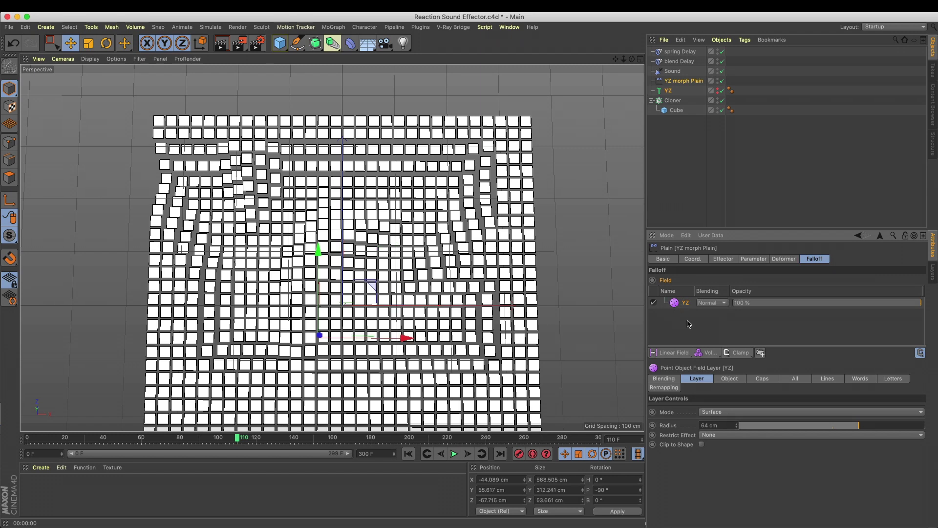
pyautogui.moveTo(855, 427); pyautogui.dragTo(774, 430)
pyautogui.hotkey('ctrl', 'r')
pyautogui.keyDown('alt'); pyautogui.moveTo(337, 259); pyautogui.dragTo(342, 224); pyautogui.keyUp('alt')
# - Try a Z size of 200 cm on the cloned Cube, undo it, and set the Cube's Y size to 200 cm
pyautogui.click(674, 102)
pyautogui.click(675, 111)
pyautogui.click(702, 281)
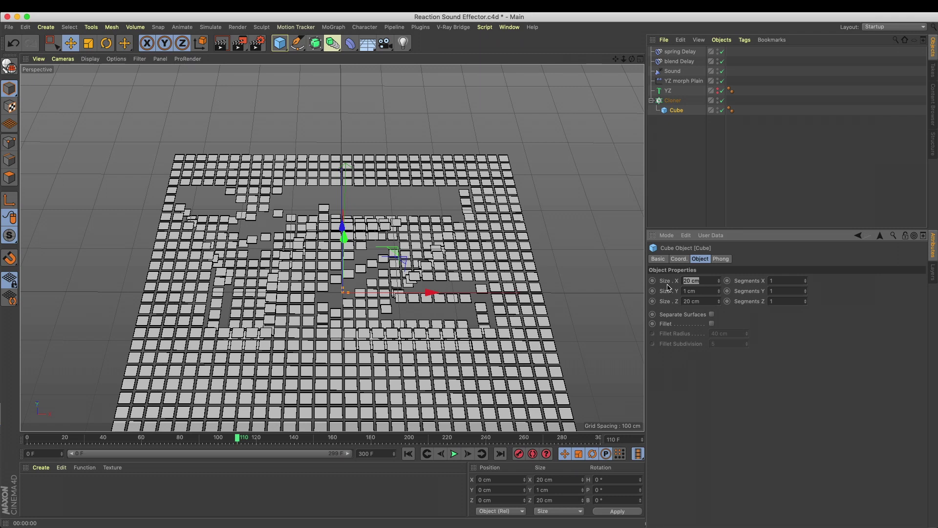
pyautogui.write('50')
pyautogui.press('Return')
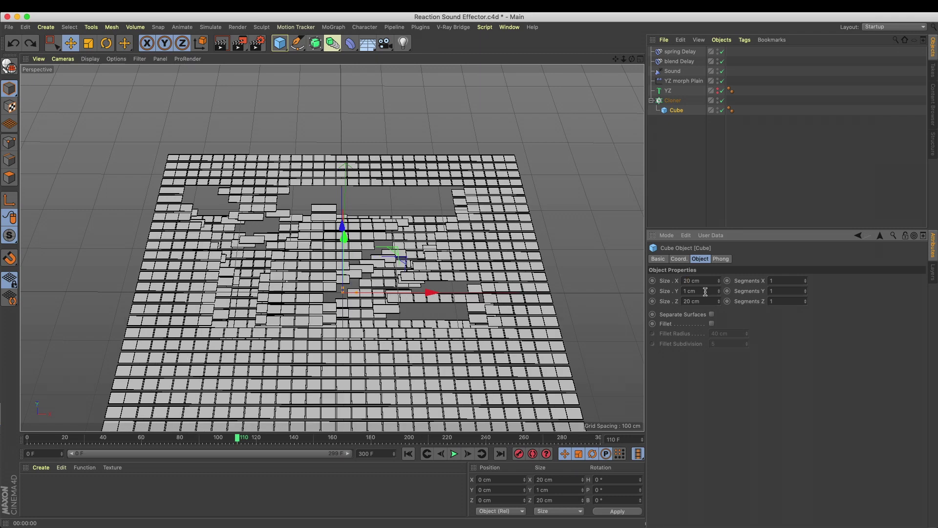
pyautogui.click(704, 301)
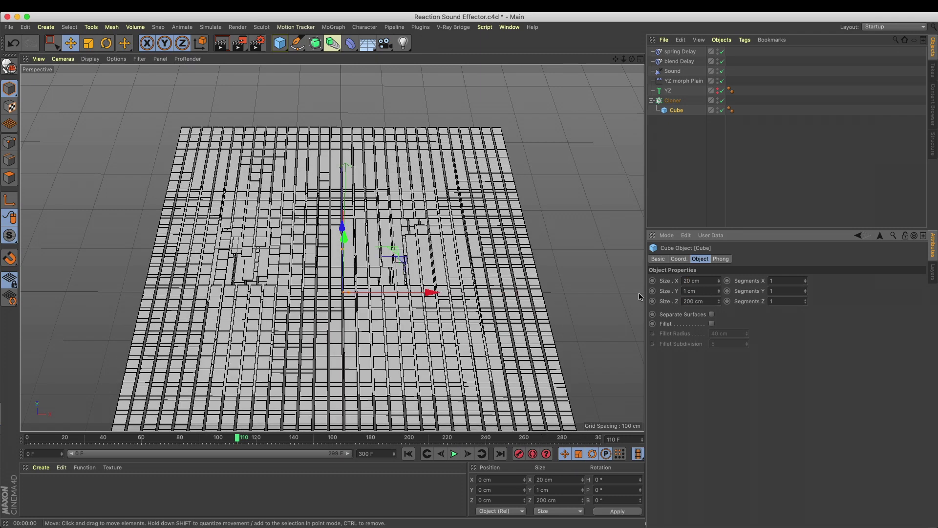
pyautogui.press('super+z')
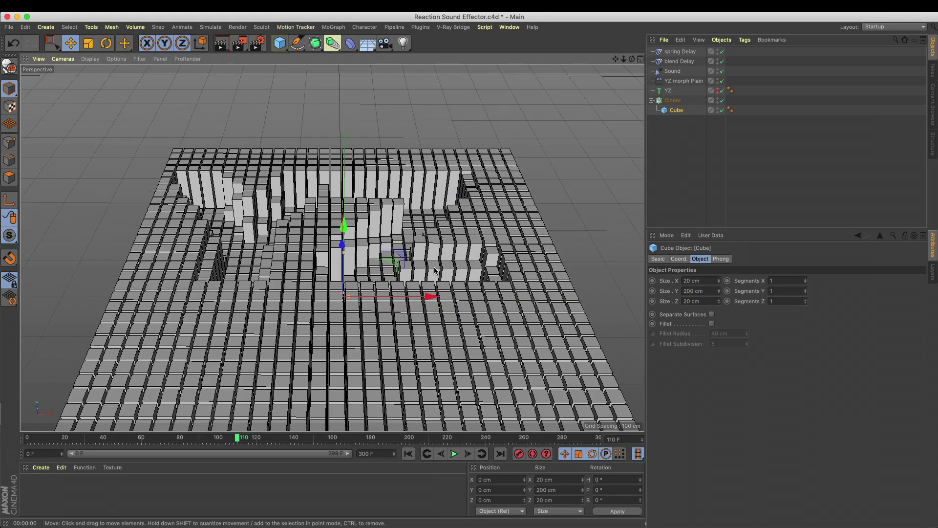
pyautogui.moveTo(436, 271)
pyautogui.keyDown('alt'); pyautogui.mouseDown()
pyautogui.moveTo(423, 280)
pyautogui.moveTo(410, 273)
pyautogui.moveTo(406, 243)
pyautogui.mouseUp(); pyautogui.keyUp('alt')
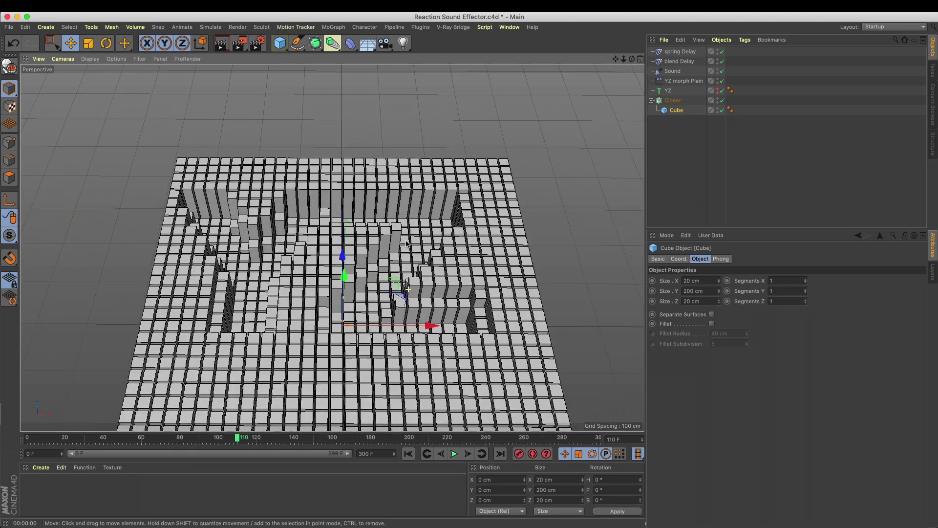
# - Play the animation from the start and adjust the Sound effector's amplitude probe to cover about 63 to 6175 Hz
pyautogui.click(409, 454)
pyautogui.click(454, 454)
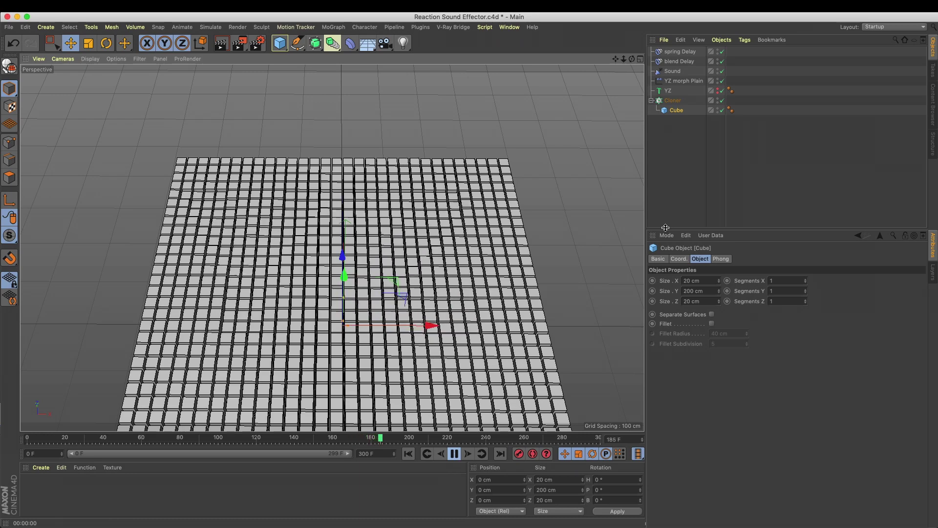
pyautogui.click(672, 71)
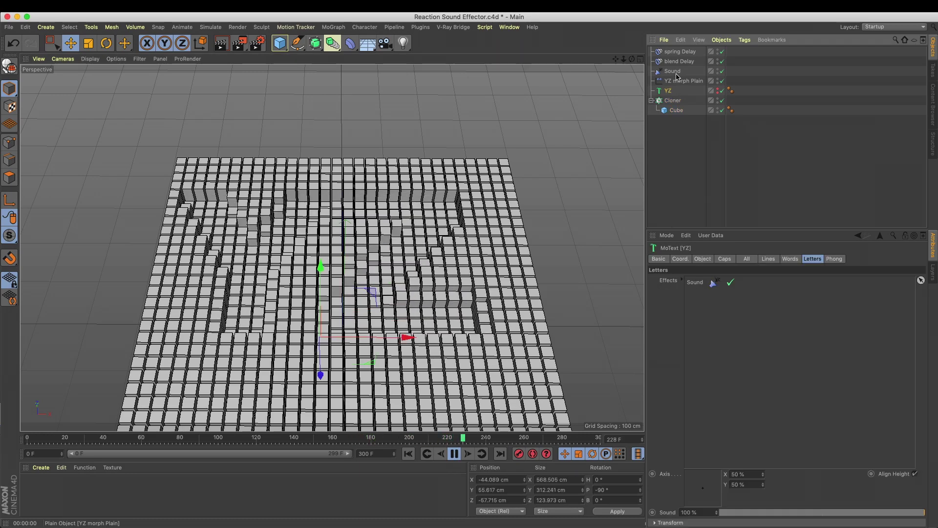
pyautogui.click(753, 259)
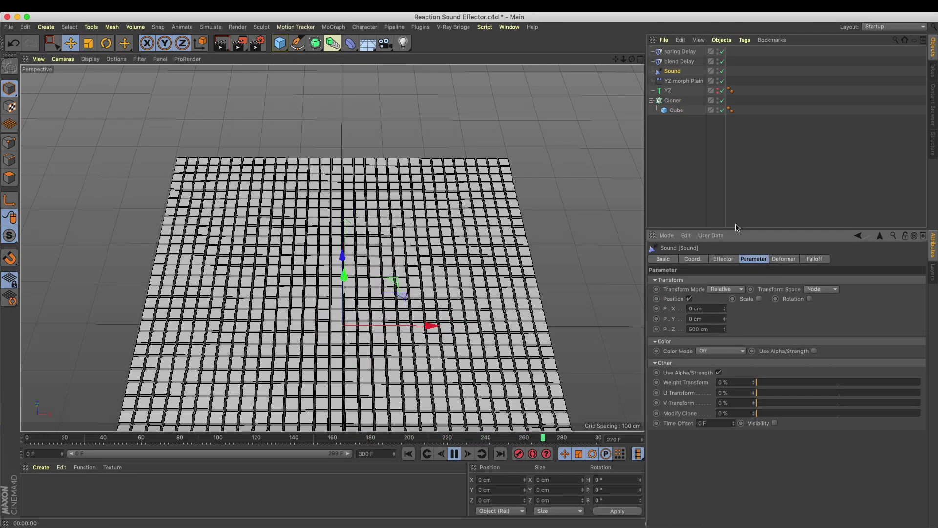
pyautogui.click(723, 259)
pyautogui.moveTo(774, 390); pyautogui.dragTo(866, 395)
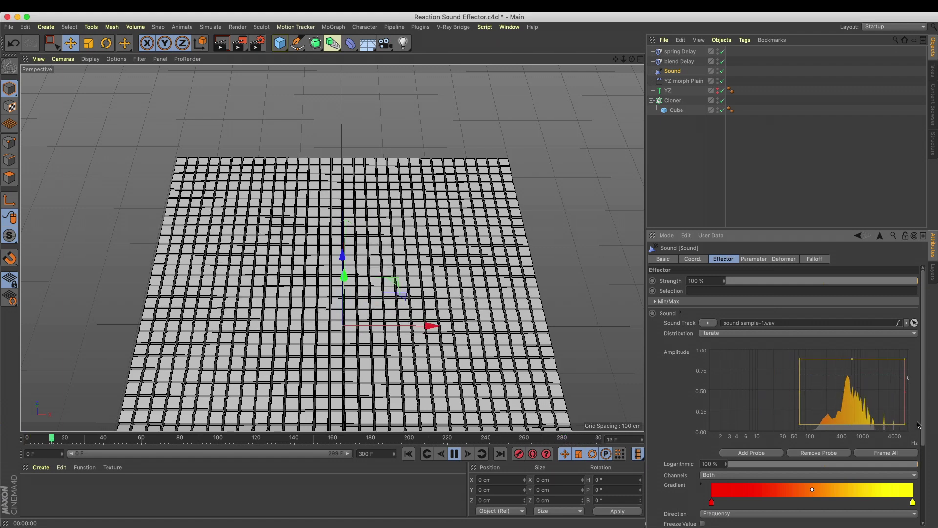
# - Set the Sound effector probe's strength to 276% and its sampling to Average, and stop playback
pyautogui.scroll(-5, 917, 485)
pyautogui.moveTo(848, 502); pyautogui.dragTo(877, 502)
pyautogui.click(825, 474)
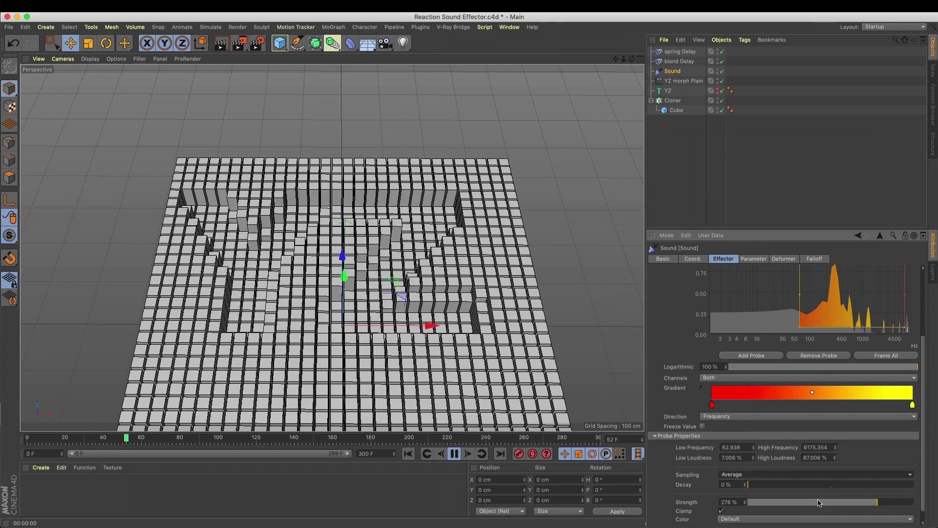
pyautogui.click(822, 494)
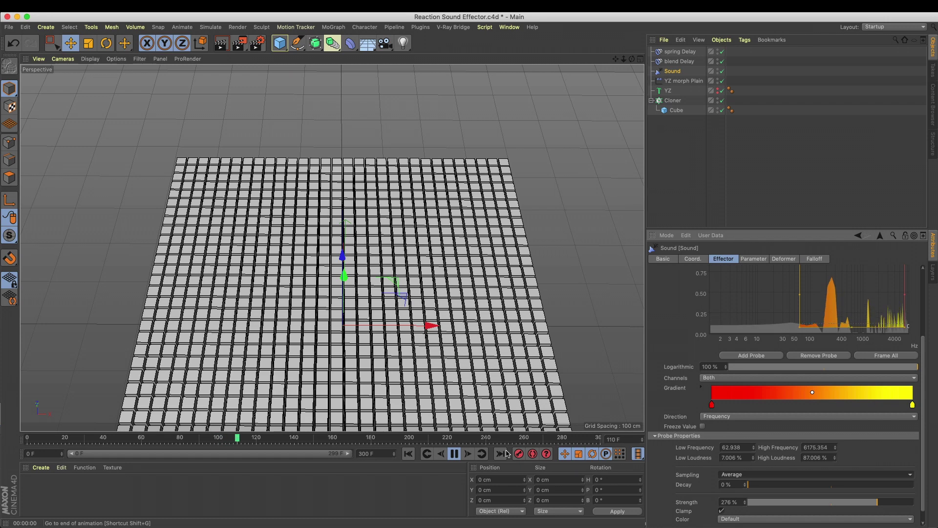
pyautogui.click(455, 453)
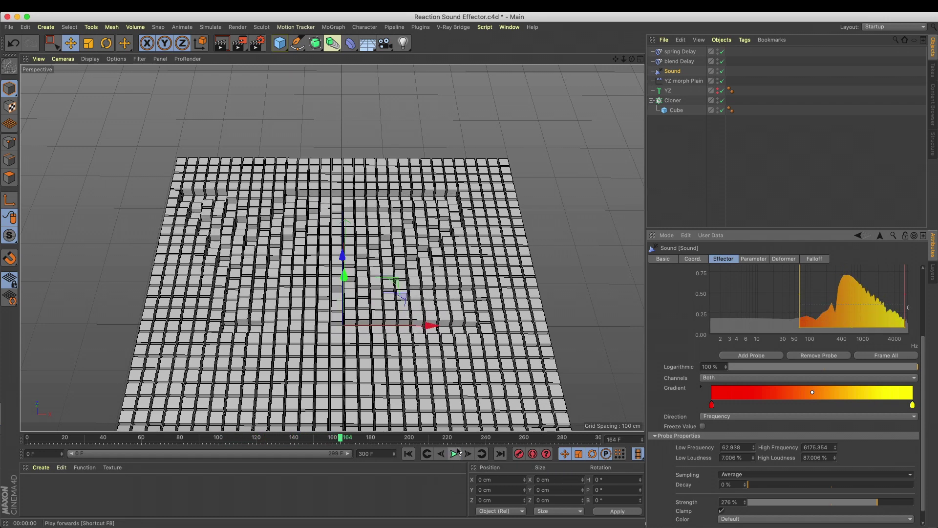
# - Replay the animation and examine the sunken YZ shape in the tile grid from another angle
pyautogui.click(455, 455)
pyautogui.keyDown('alt'); pyautogui.moveTo(399, 296); pyautogui.dragTo(426, 306); pyautogui.keyUp('alt')
pyautogui.click(453, 454)
pyautogui.click(453, 454)
pyautogui.moveTo(420, 293)
pyautogui.keyDown('alt'); pyautogui.mouseDown()
pyautogui.moveTo(432, 281)
pyautogui.moveTo(421, 293)
pyautogui.mouseUp(); pyautogui.keyUp('alt')
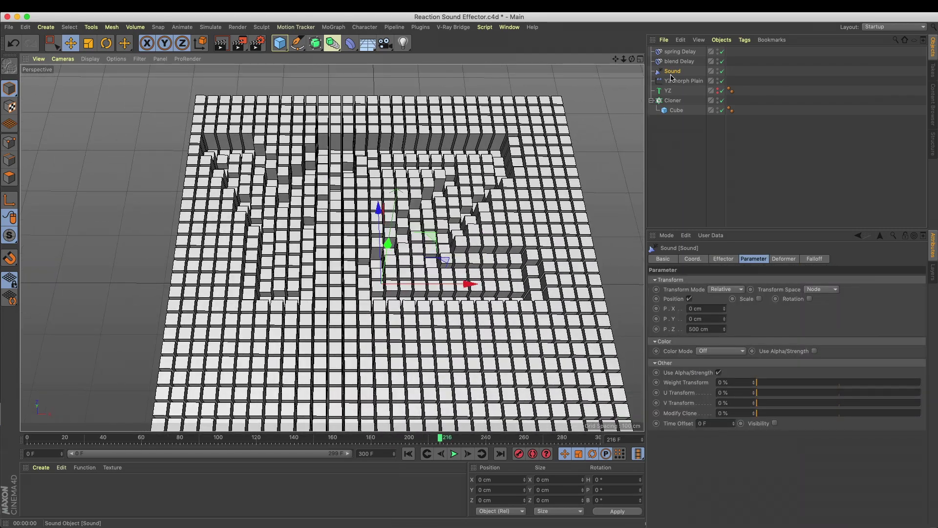
# - Try 100 cm for the YZ morph Plain effector's Y position offset, and settle on 200 cm
pyautogui.click(677, 81)
pyautogui.click(715, 321)
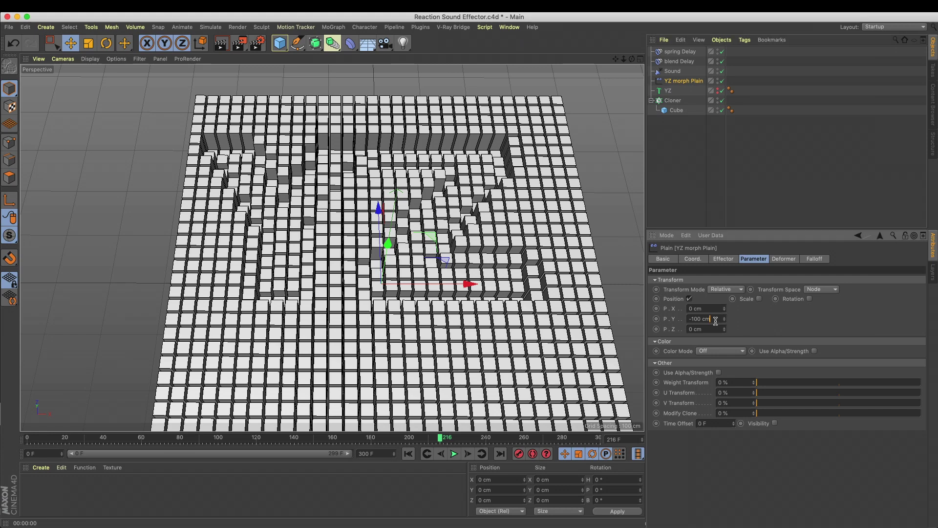
pyautogui.write('100')
pyautogui.press('Return')
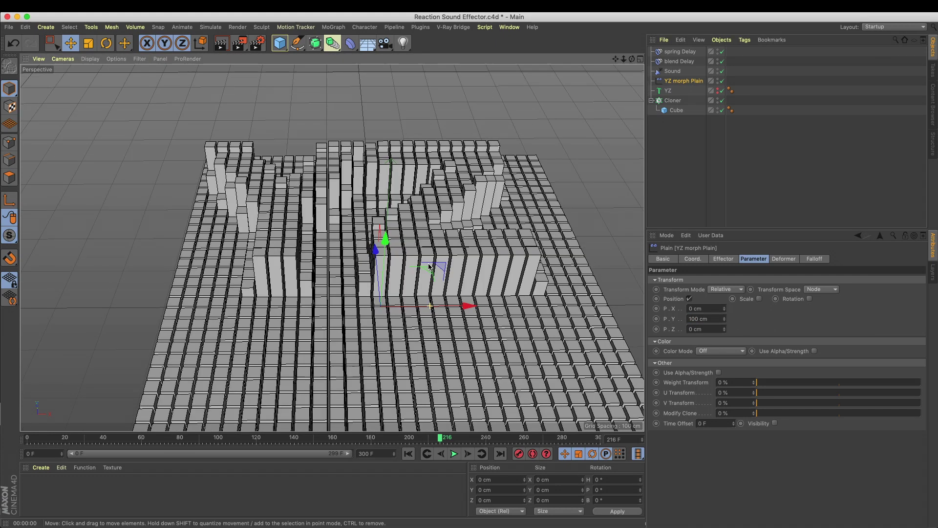
pyautogui.click(712, 320)
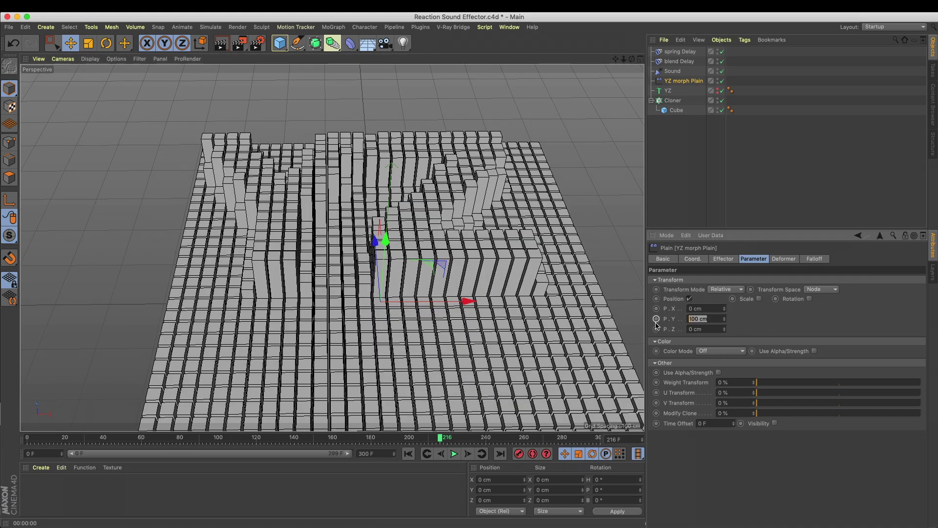
pyautogui.write('200')
pyautogui.press('Return')
pyautogui.keyDown('alt'); pyautogui.moveTo(421, 288); pyautogui.dragTo(426, 430); pyautogui.keyUp('alt')
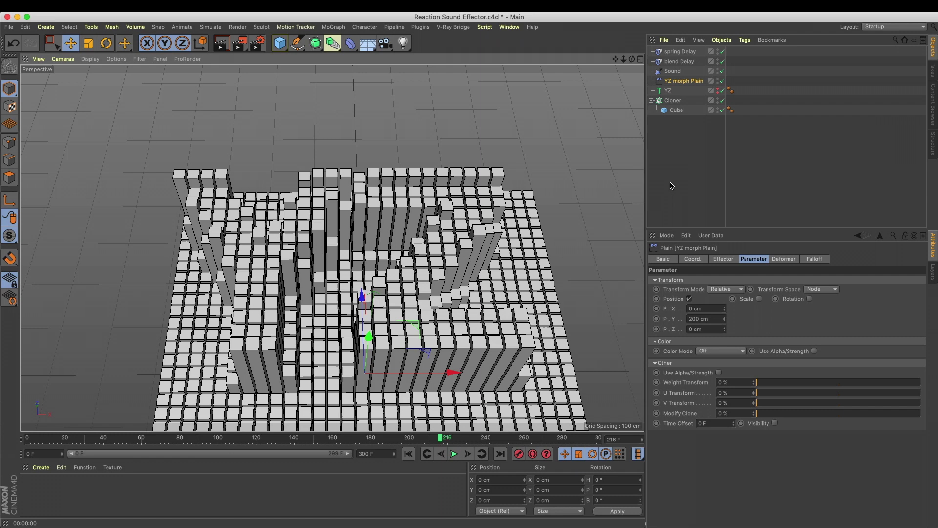
# - Set the Cloner's grid count to 40 in X and Z, and check the Cube's dimensions
pyautogui.click(679, 102)
pyautogui.click(722, 258)
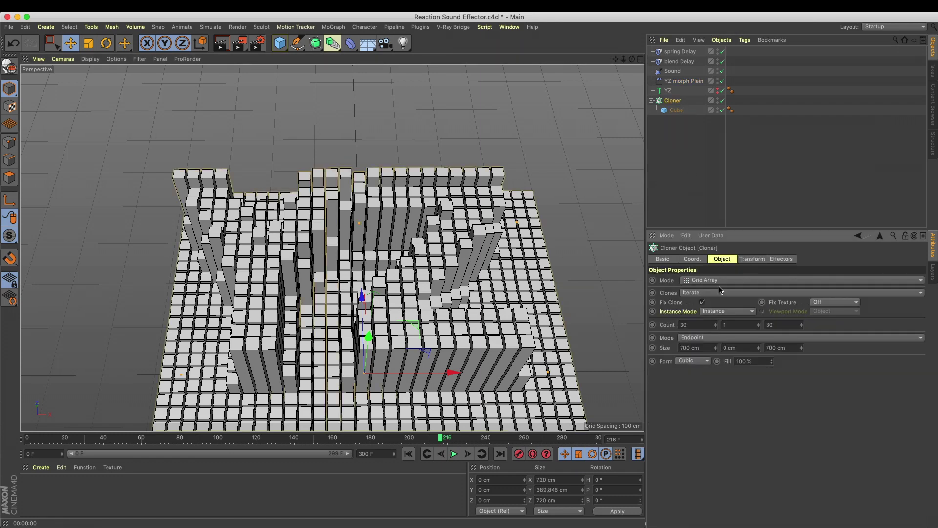
pyautogui.write('40')
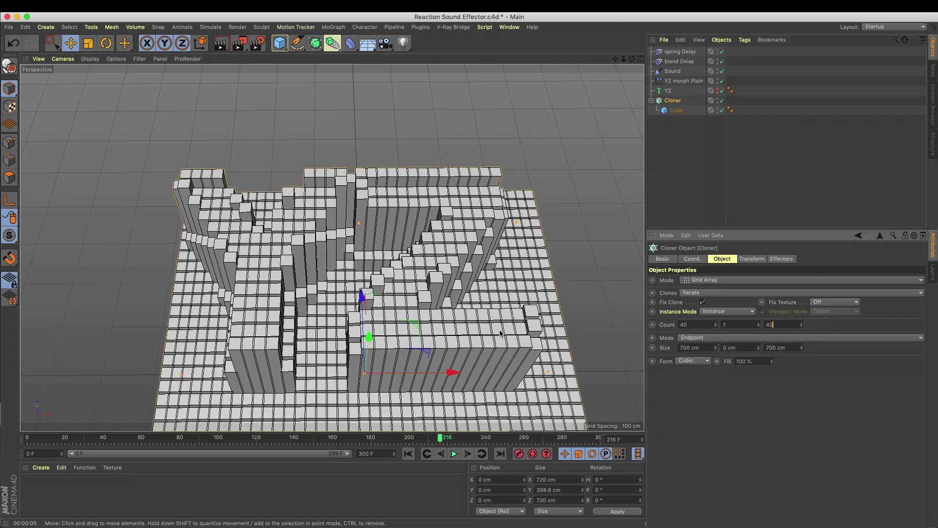
pyautogui.click(676, 110)
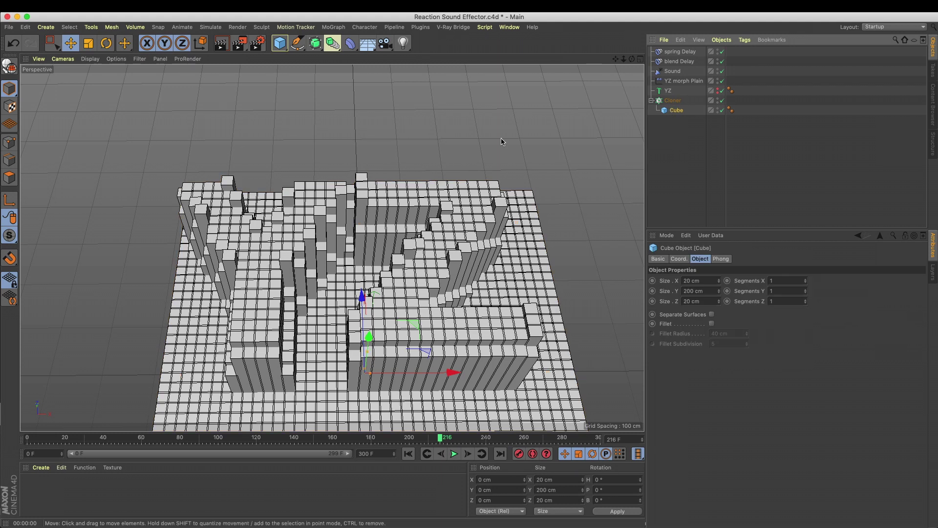
# - Try a Cloner grid size of 800 cm in X and Z and render the view to check the gaps
pyautogui.click(671, 102)
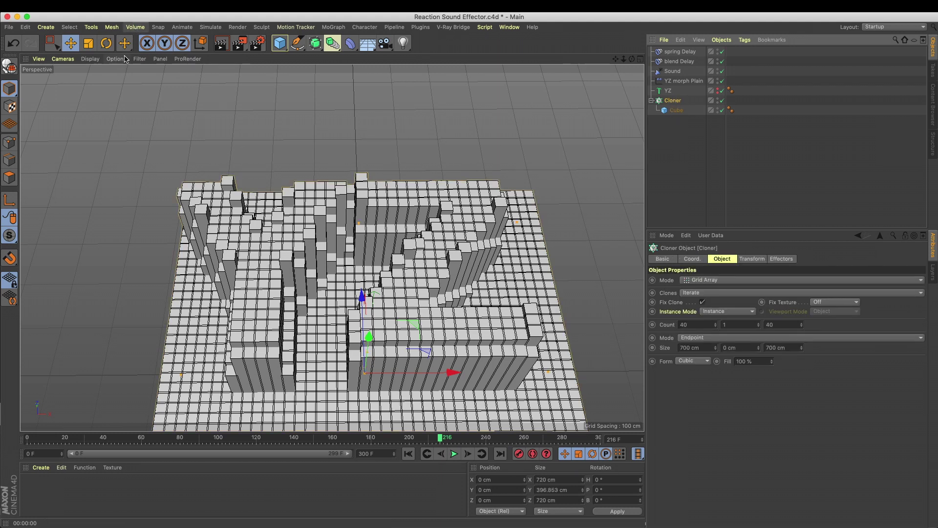
pyautogui.click(706, 346)
pyautogui.write('800')
pyautogui.press('Tab')
pyautogui.press('Tab')
pyautogui.write('8')
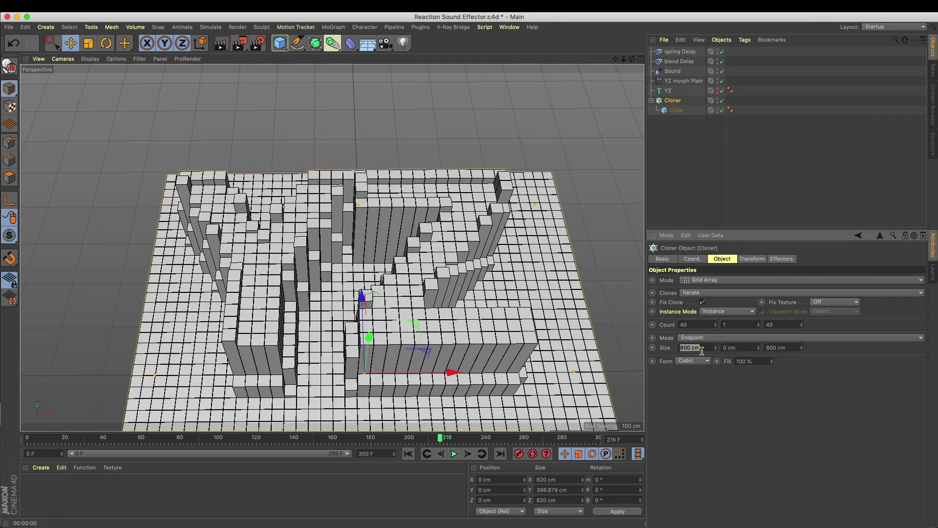
pyautogui.press('super+r')
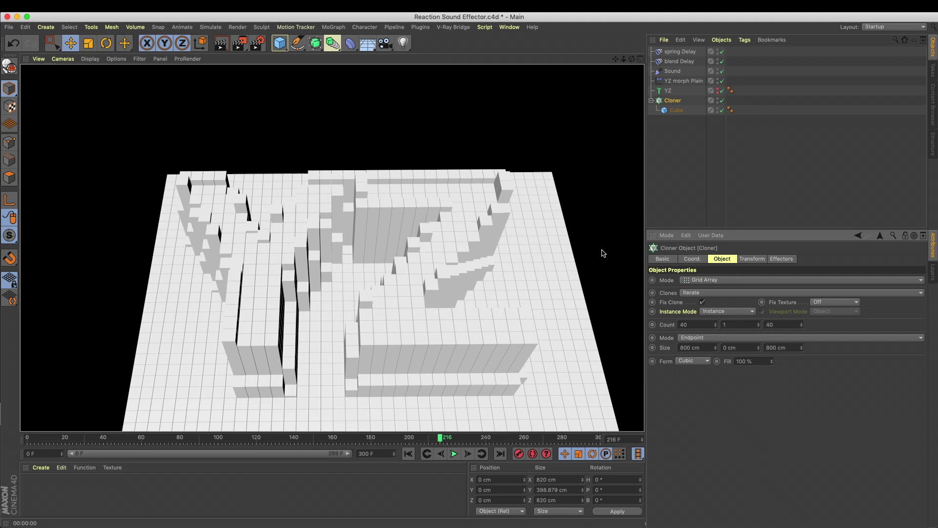
pyautogui.click(532, 226)
# - Set the Cloner's grid size to 900 cm in X and Z and save the project
pyautogui.doubleClick(691, 345)
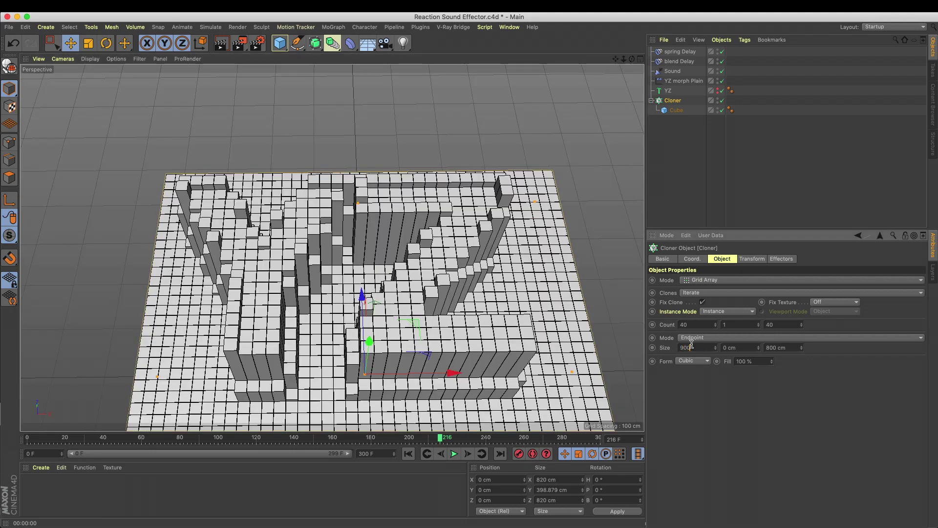
pyautogui.write('900')
pyautogui.press('Return')
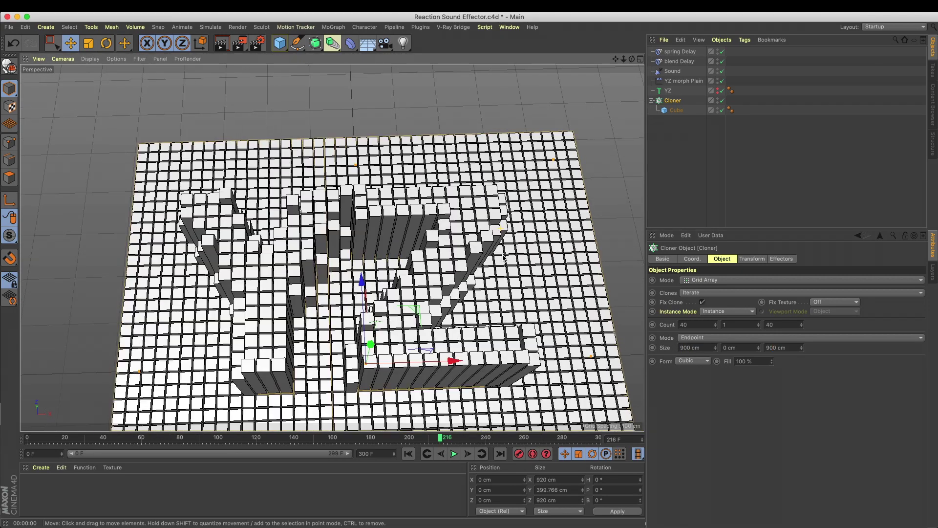
pyautogui.moveTo(472, 213)
pyautogui.keyDown('alt'); pyautogui.mouseDown()
pyautogui.moveTo(457, 200)
pyautogui.moveTo(478, 228)
pyautogui.moveTo(461, 238)
pyautogui.moveTo(460, 227)
pyautogui.mouseUp(); pyautogui.keyUp('alt')
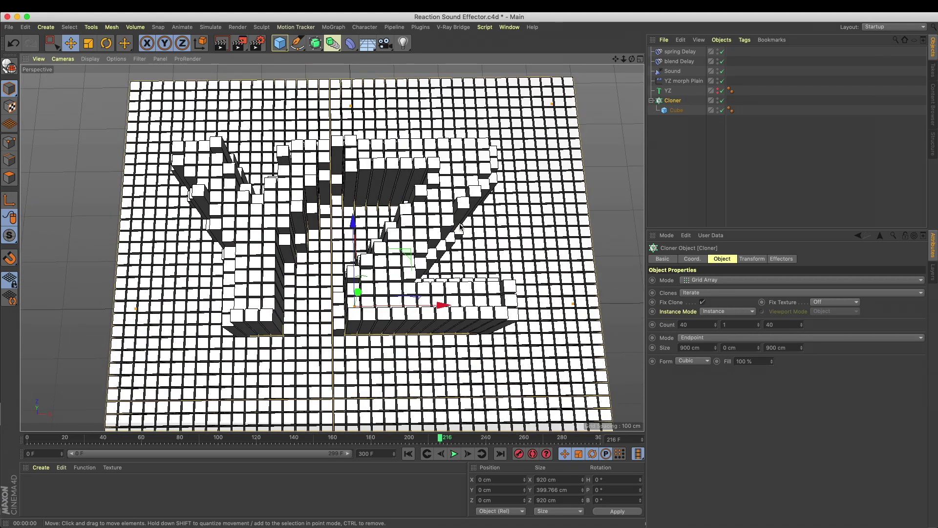
pyautogui.moveTo(467, 233)
pyautogui.keyDown('alt'); pyautogui.mouseDown()
pyautogui.moveTo(359, 237)
pyautogui.moveTo(396, 215)
pyautogui.moveTo(371, 252)
pyautogui.moveTo(386, 235)
pyautogui.mouseUp(); pyautogui.keyUp('alt')
pyautogui.press('super+s')
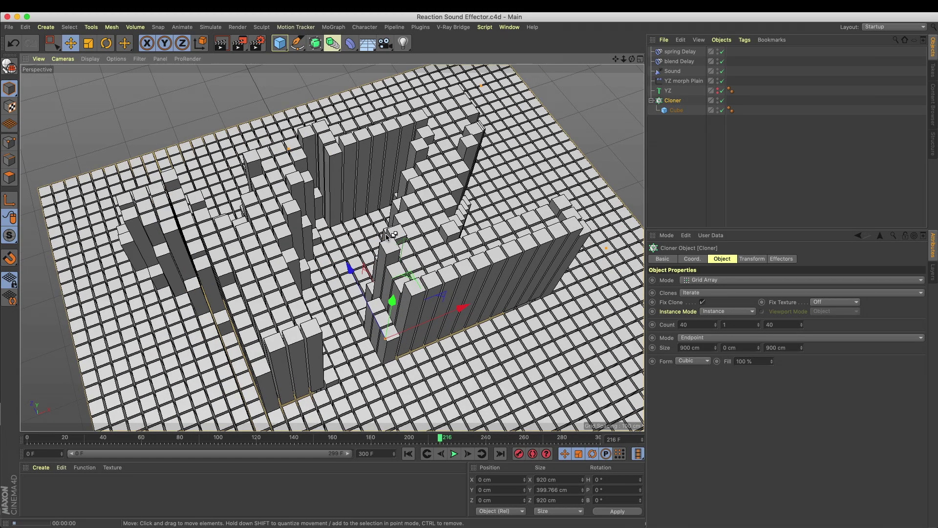
# - Preview the raised YZ columns with a view render and playback, and inspect the YZ morph Plain effector's settings
pyautogui.hotkey('ctrl', 'r')
pyautogui.click(458, 454)
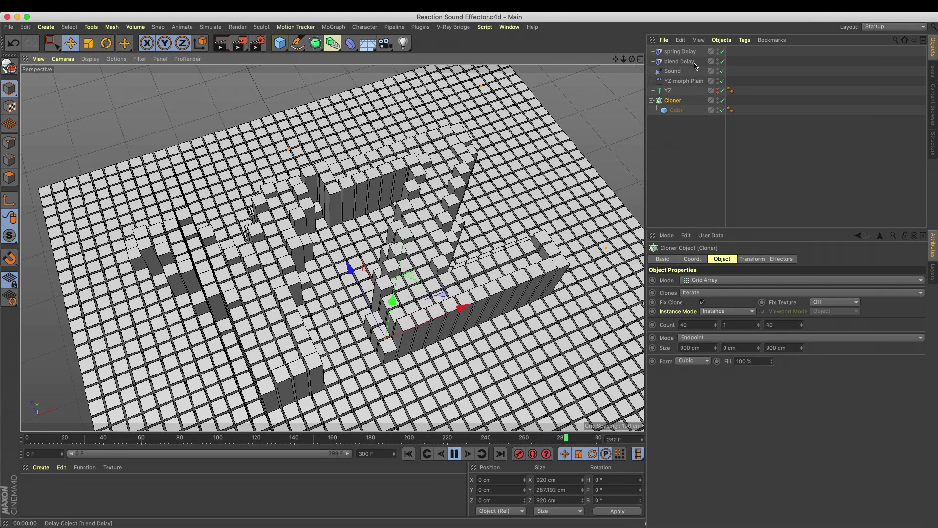
pyautogui.click(697, 81)
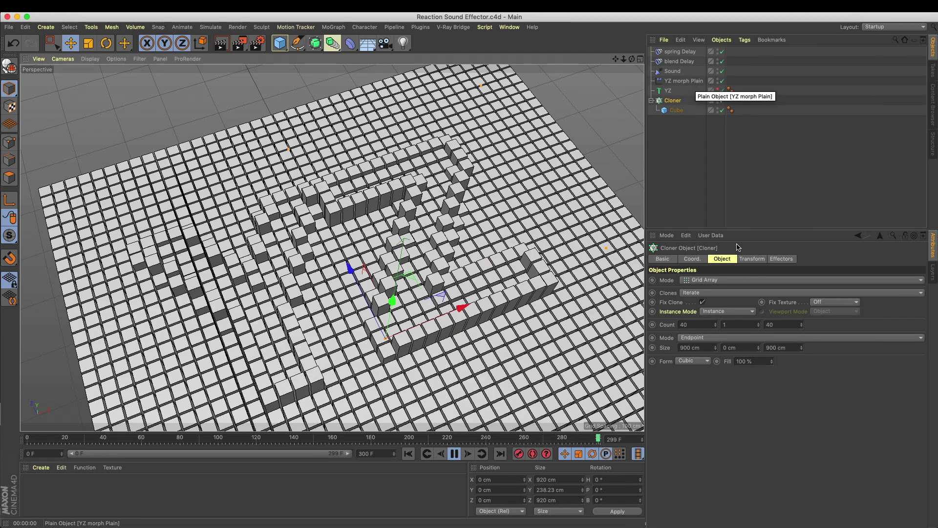
pyautogui.press('F8')
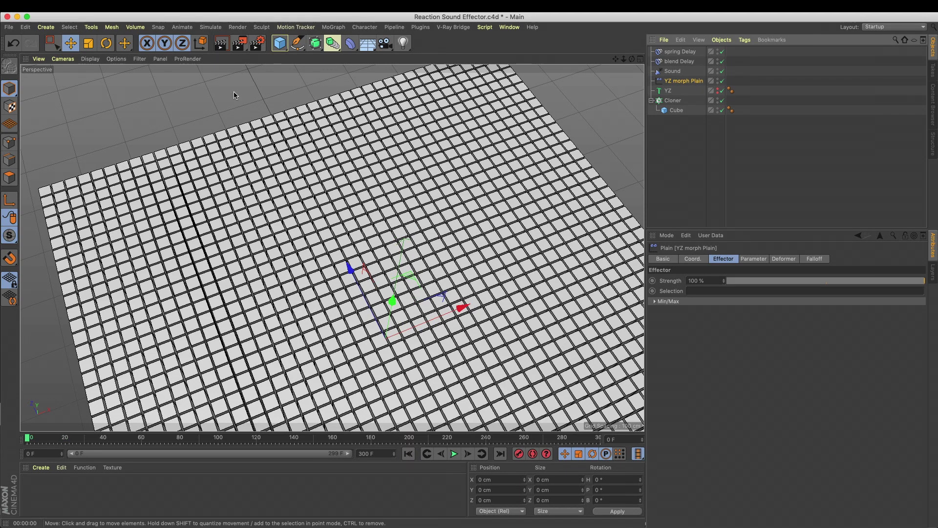
pyautogui.keyDown('alt'); pyautogui.moveTo(367, 365); pyautogui.dragTo(373, 355, button='middle'); pyautogui.keyUp('alt')
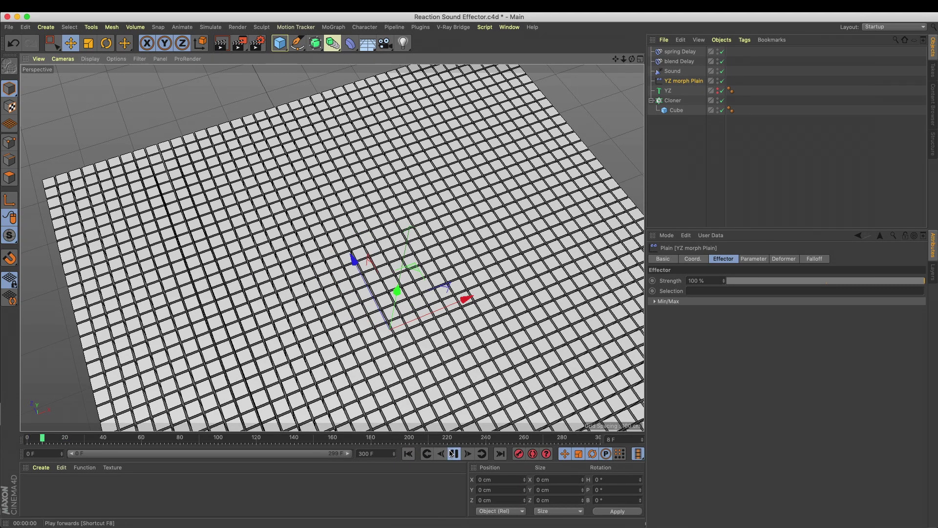
pyautogui.click(452, 453)
pyautogui.click(453, 454)
# - Add an Area light to the scene, raised to about 664 cm on Y above the tile grid
pyautogui.click(403, 43)
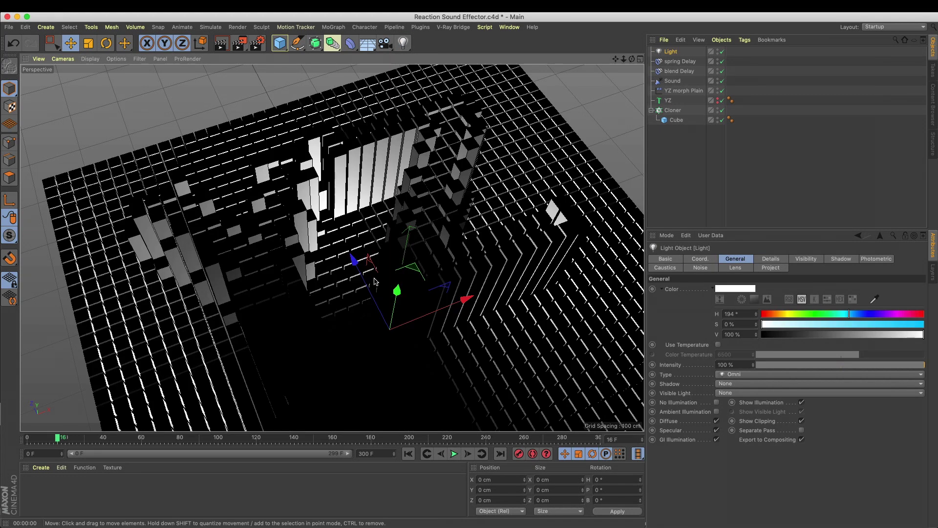
pyautogui.moveTo(410, 226); pyautogui.dragTo(436, 77)
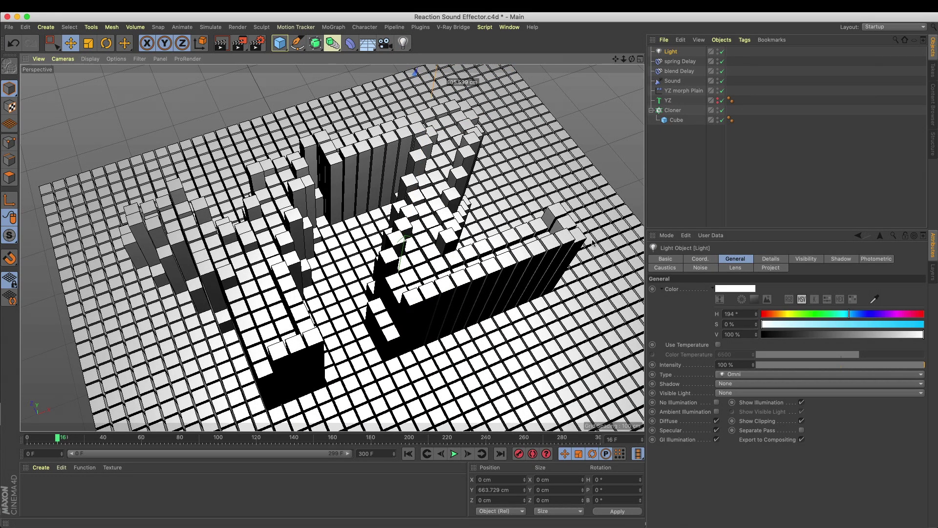
pyautogui.click(736, 374)
pyautogui.click(735, 415)
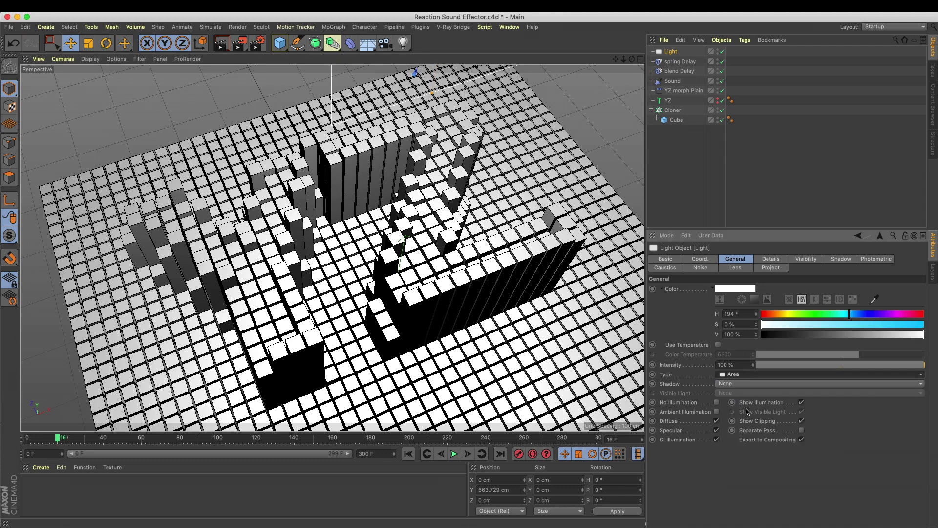
# - Set the light's shadow type to Area
pyautogui.click(746, 383)
pyautogui.click(751, 425)
pyautogui.click(744, 383)
pyautogui.click(747, 425)
# - Resize the area light to 400 cm in X and Y and set its falloff to Inverse Square (Physically Accurate)
pyautogui.click(772, 260)
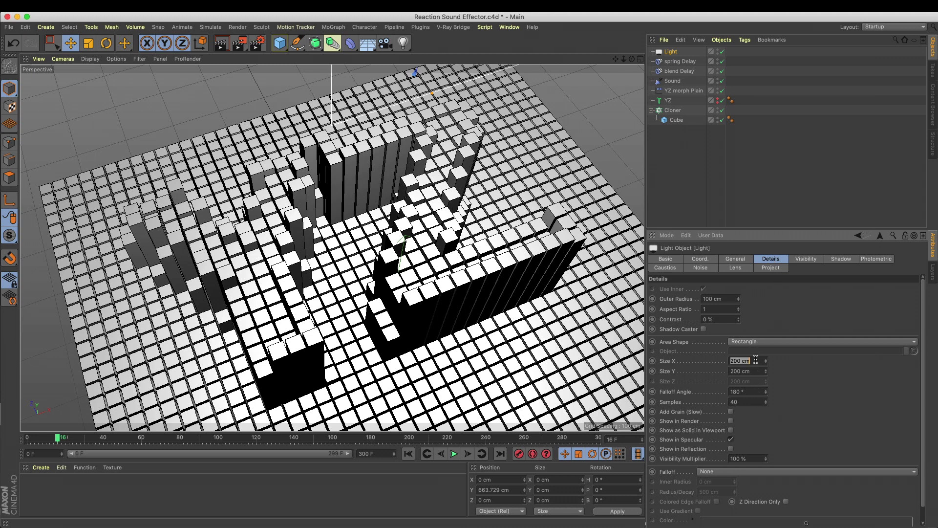
pyautogui.press('Return')
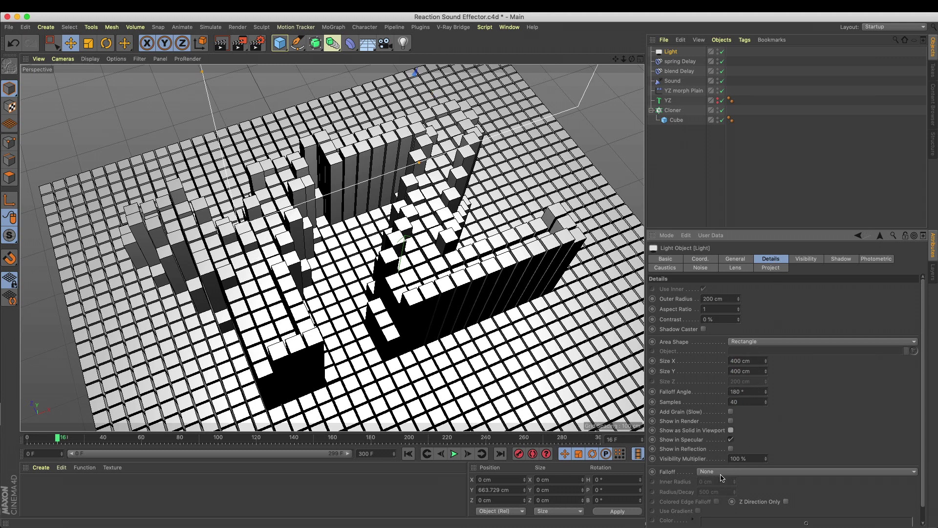
pyautogui.click(721, 473)
pyautogui.click(776, 428)
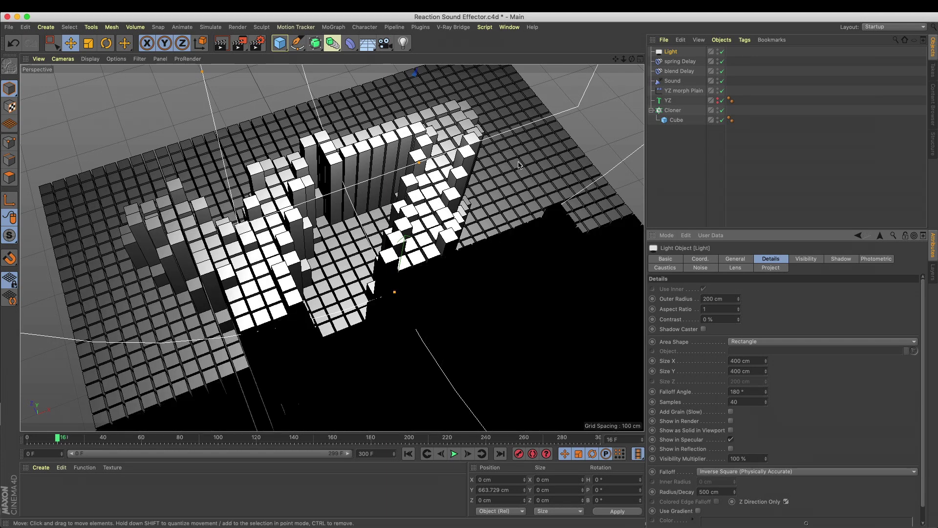
# - Rotate the light to a pitch of about -76° so it faces down onto the tile grid
pyautogui.scroll(-10, 436, 226)
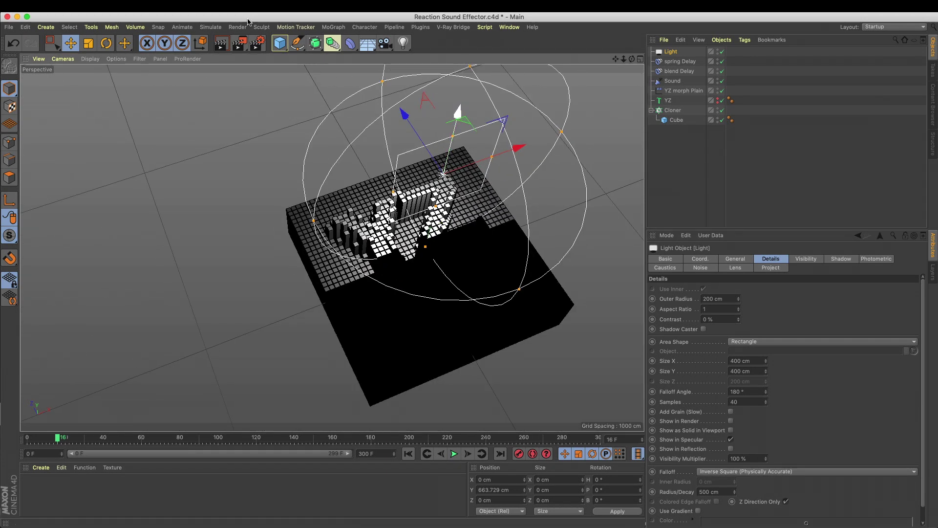
pyautogui.click(110, 46)
pyautogui.moveTo(472, 190); pyautogui.dragTo(453, 134)
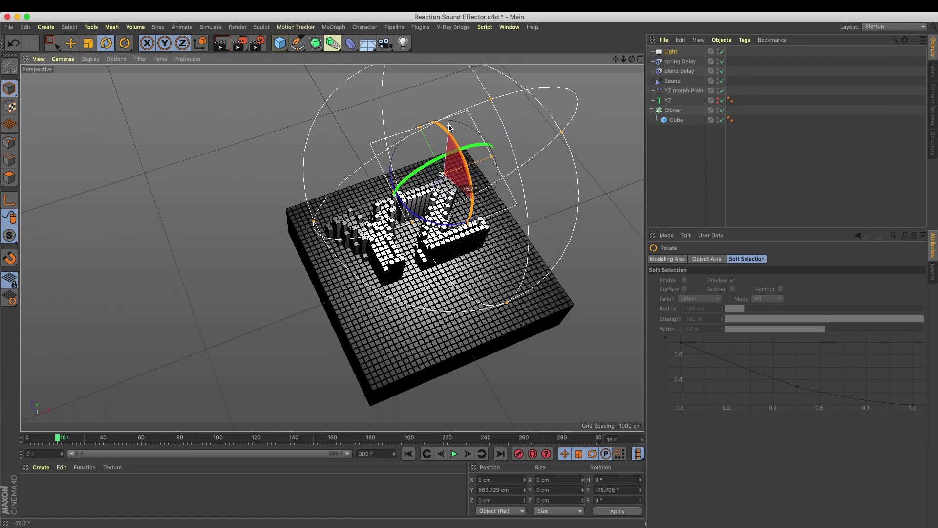
# - Move the light to about X 29, Y 733, Z 113 cm and render the view
pyautogui.click(73, 45)
pyautogui.moveTo(474, 196); pyautogui.dragTo(471, 157)
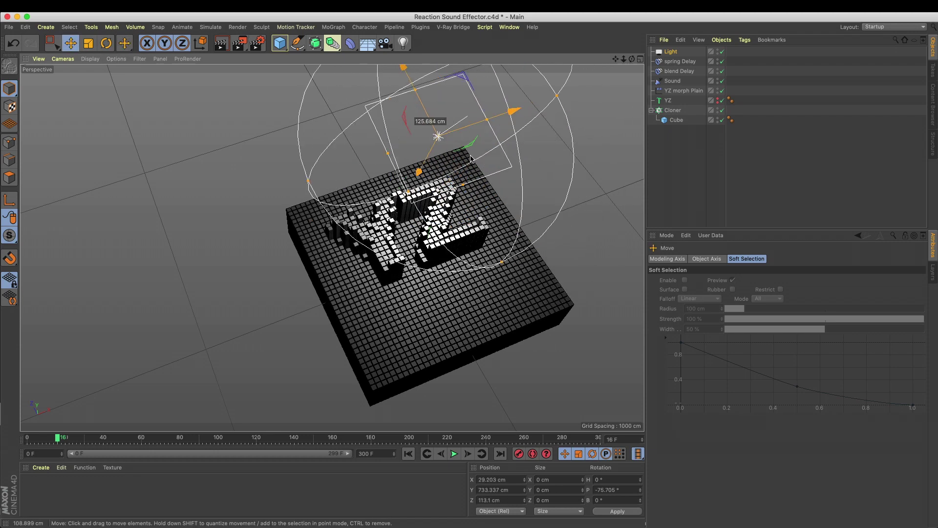
pyautogui.scroll(5, 503, 198)
pyautogui.press('super+r')
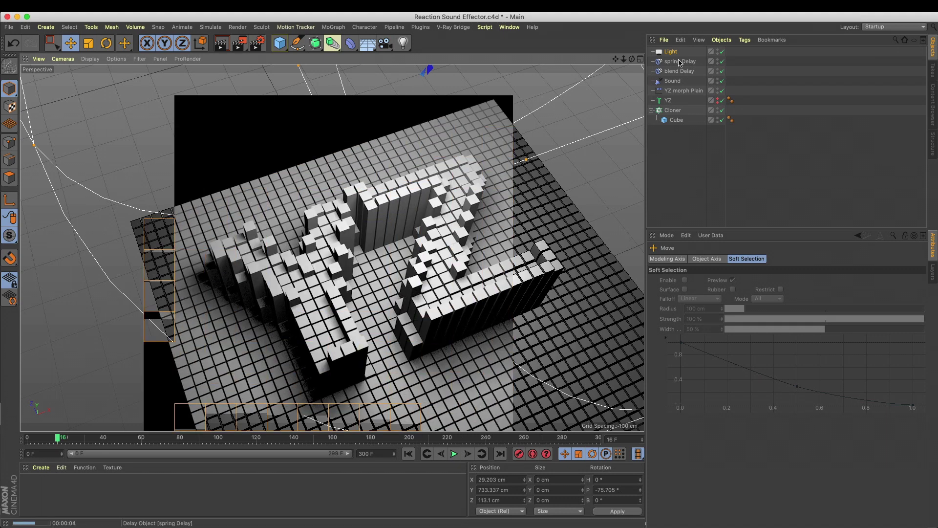
# - Set the light's area shadow maximum samples to 200 and render the view
pyautogui.click(671, 52)
pyautogui.click(837, 259)
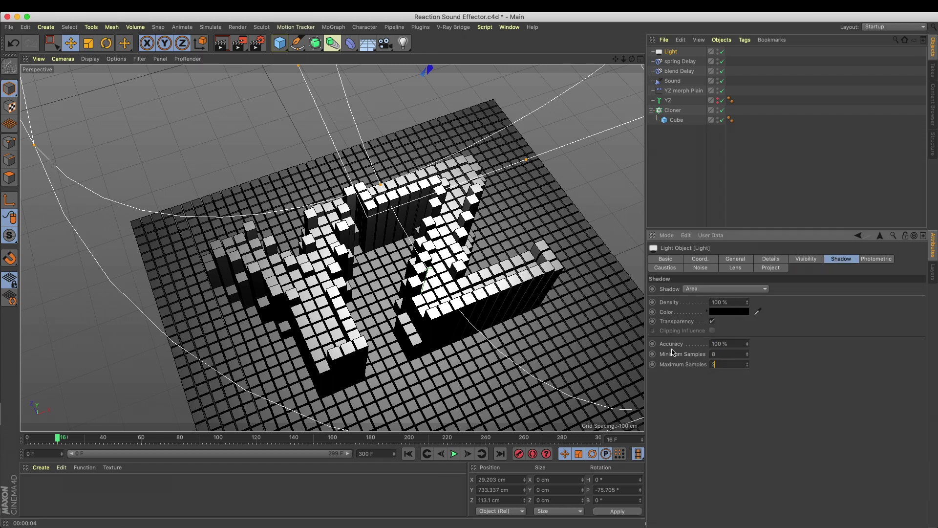
pyautogui.hotkey('ctrl', 'r')
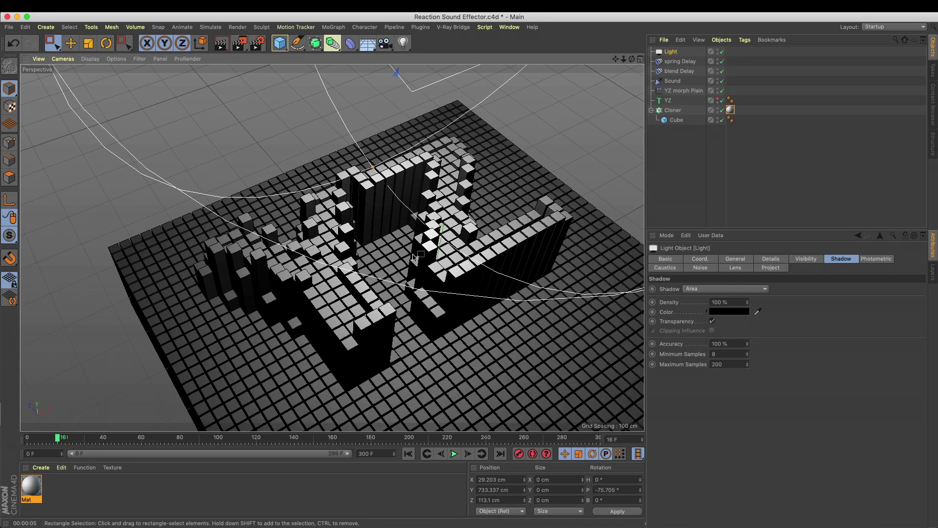
# - Move the light along X to about -303 cm, over the Y side of the grid
pyautogui.keyDown('alt'); pyautogui.moveTo(432, 253); pyautogui.dragTo(369, 281); pyautogui.keyUp('alt')
pyautogui.click(670, 54)
pyautogui.scroll(-3, 366, 293)
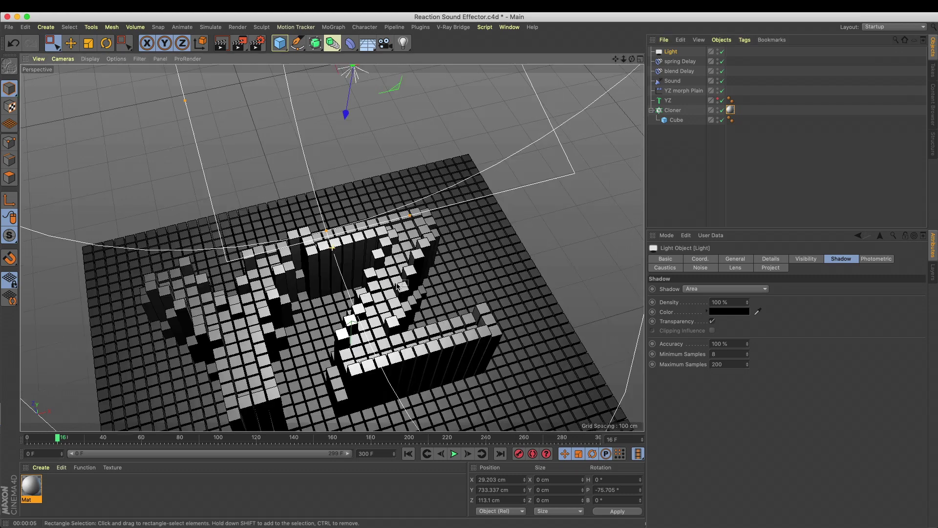
pyautogui.scroll(-10, 400, 283)
pyautogui.moveTo(520, 185); pyautogui.dragTo(428, 238)
pyautogui.moveTo(407, 246); pyautogui.dragTo(407, 245)
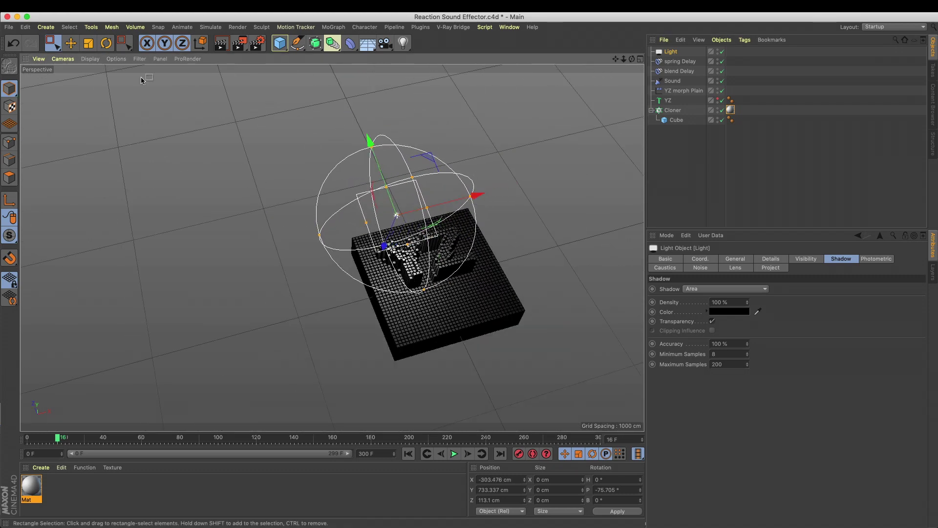
# - Duplicate the light with the copy at about X -46 cm and render the view
pyautogui.scroll(5, 412, 210)
pyautogui.keyDown('ctrl'); pyautogui.moveTo(467, 206); pyautogui.dragTo(561, 181); pyautogui.keyUp('ctrl')
pyautogui.keyDown('alt'); pyautogui.moveTo(529, 207); pyautogui.dragTo(436, 210, button='middle'); pyautogui.keyUp('alt')
pyautogui.scroll(5, 436, 211)
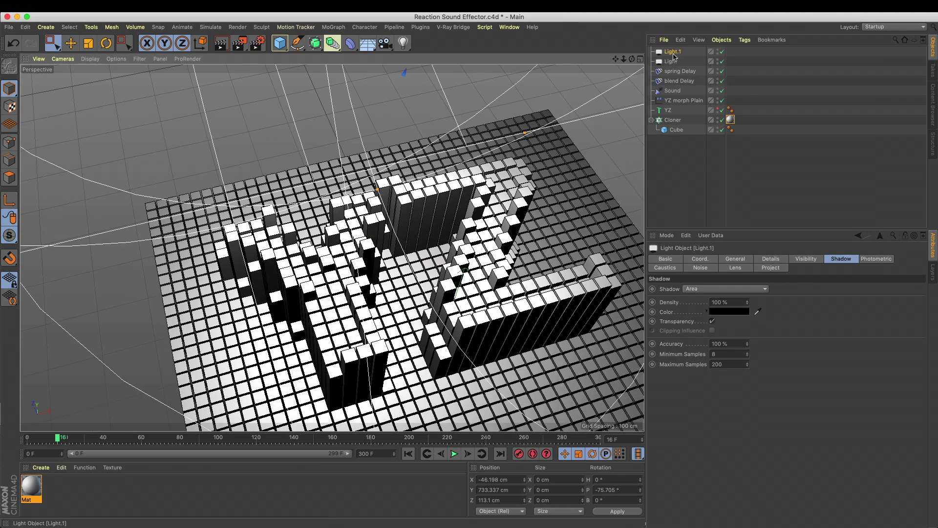
pyautogui.press('super+r')
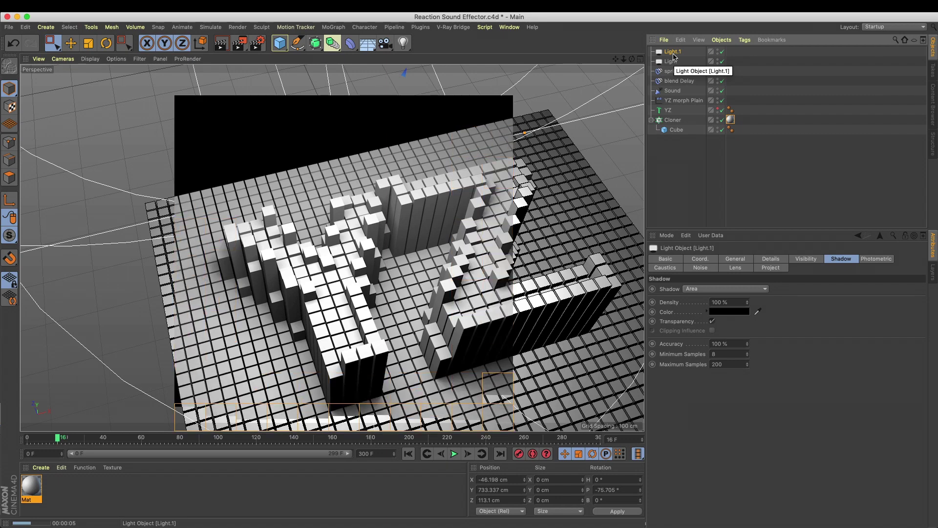
# - Move Light.1 to about X 11, Y 715, Z 41 cm and rotate it to about H 21°, P -65°, B 17°
pyautogui.click(410, 189)
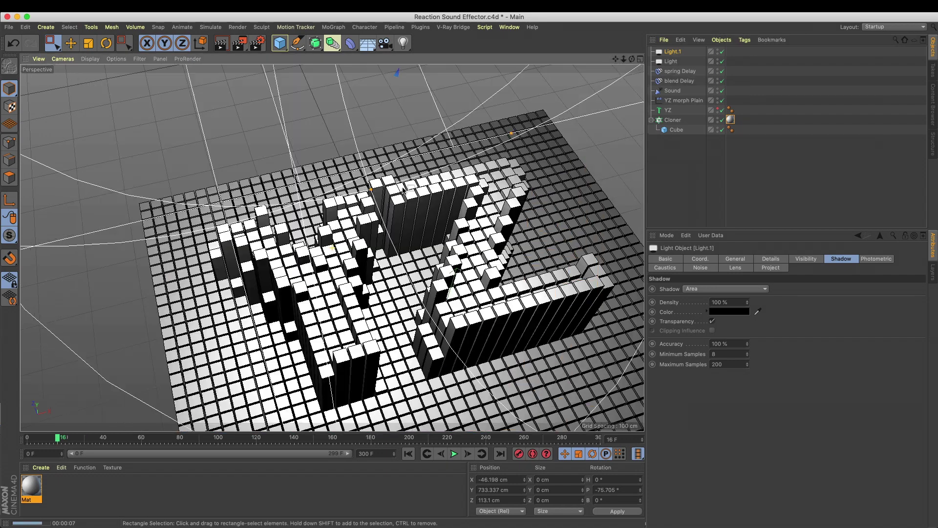
pyautogui.scroll(-5, 392, 207)
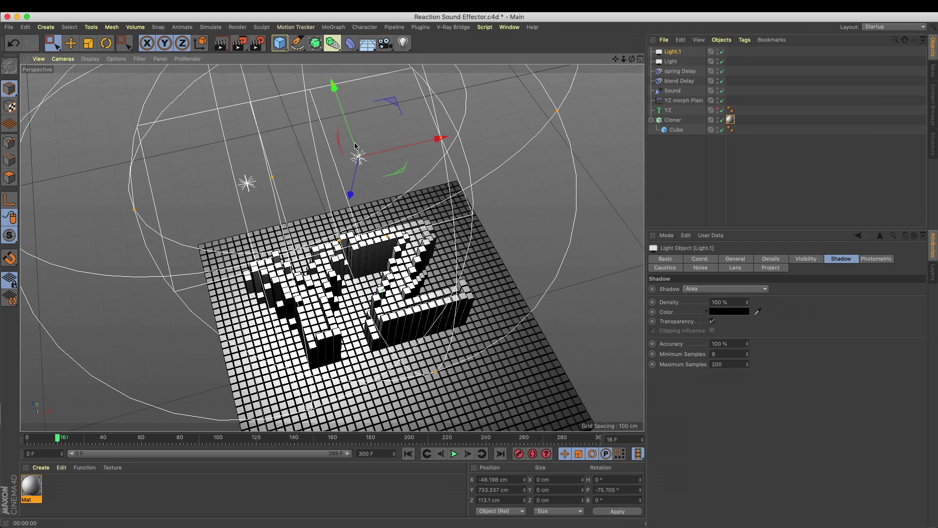
pyautogui.moveTo(355, 145); pyautogui.dragTo(359, 170)
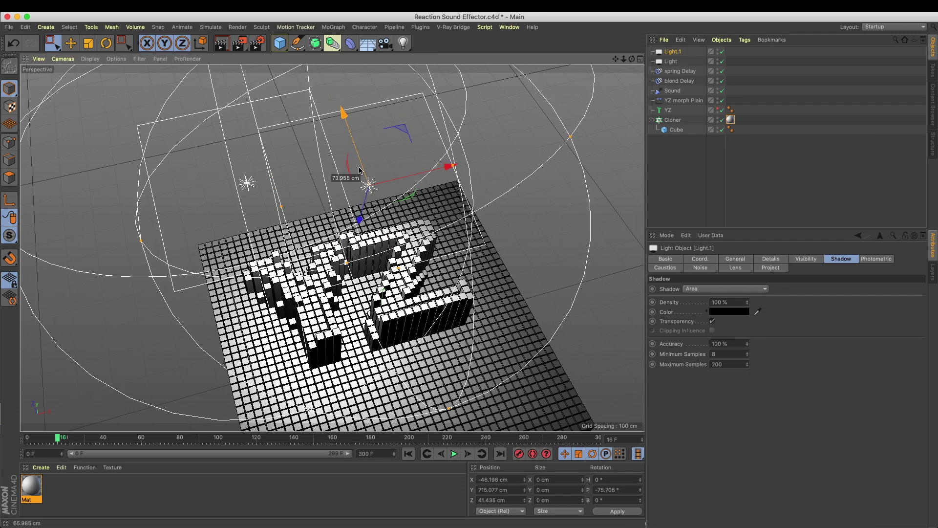
pyautogui.moveTo(423, 177); pyautogui.dragTo(447, 172)
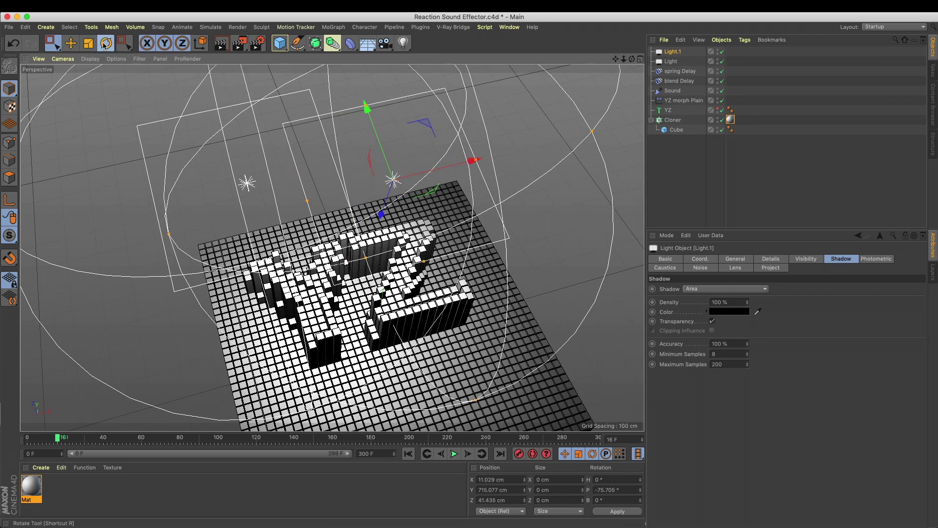
pyautogui.click(104, 43)
pyautogui.moveTo(404, 232); pyautogui.dragTo(426, 198)
# - Move Light.1 to about X 84, Y 859, Z -367 cm and render the view
pyautogui.click(71, 44)
pyautogui.moveTo(367, 205); pyautogui.dragTo(501, 309)
pyautogui.keyDown('alt'); pyautogui.moveTo(369, 267); pyautogui.dragTo(415, 261, button='right'); pyautogui.keyUp('alt')
pyautogui.press('super+r')
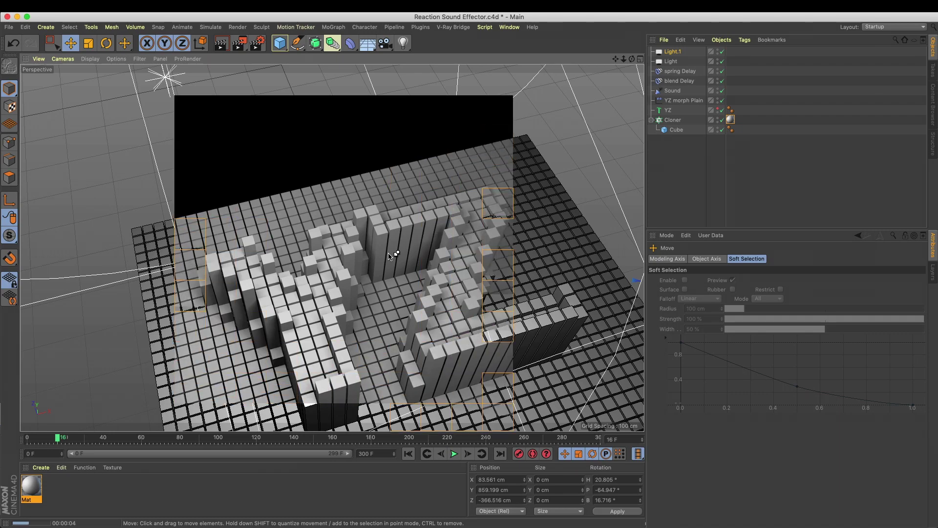
# - Reposition Light.1 to about X 190, Y 934, Z -133 cm above the grid
pyautogui.moveTo(477, 337)
pyautogui.keyDown('alt'); pyautogui.mouseDown()
pyautogui.moveTo(459, 351)
pyautogui.moveTo(425, 346)
pyautogui.moveTo(446, 305)
pyautogui.mouseUp(); pyautogui.keyUp('alt')
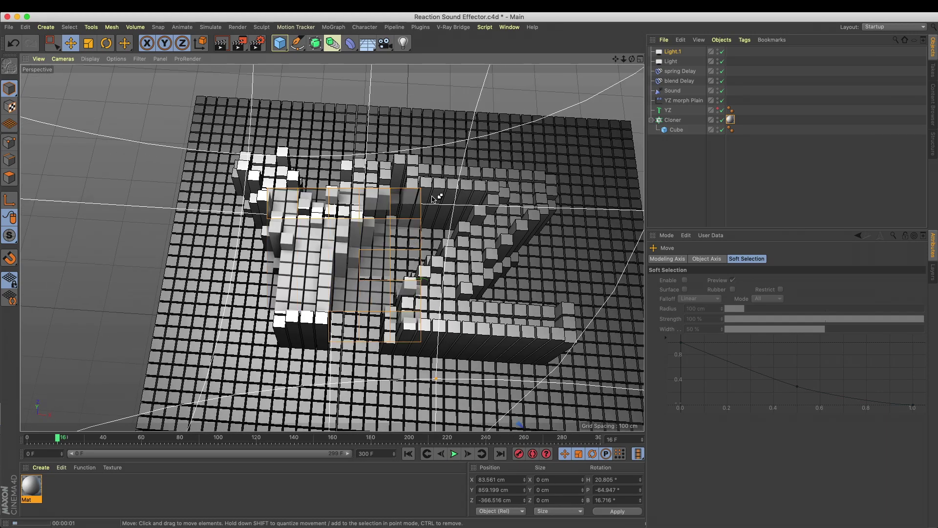
pyautogui.keyDown('alt'); pyautogui.moveTo(494, 238); pyautogui.dragTo(441, 243, button='middle'); pyautogui.keyUp('alt')
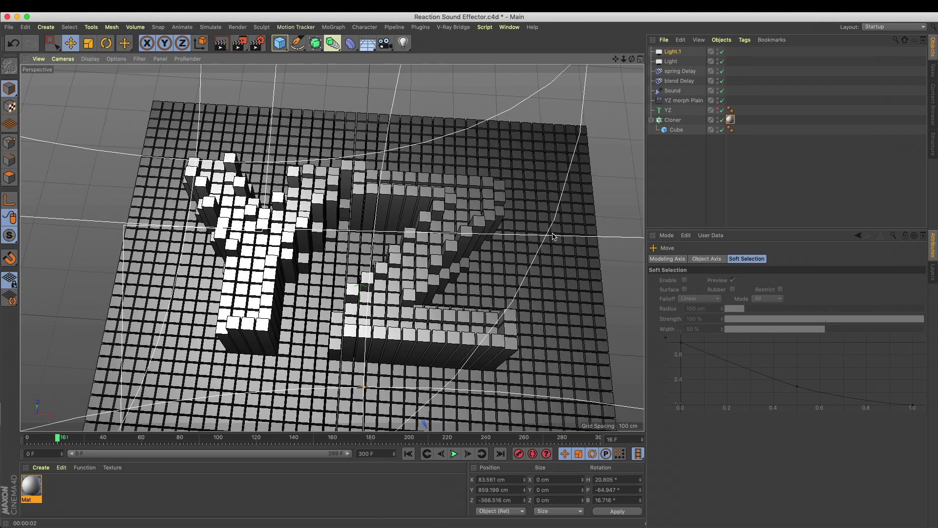
pyautogui.middleClick(530, 190)
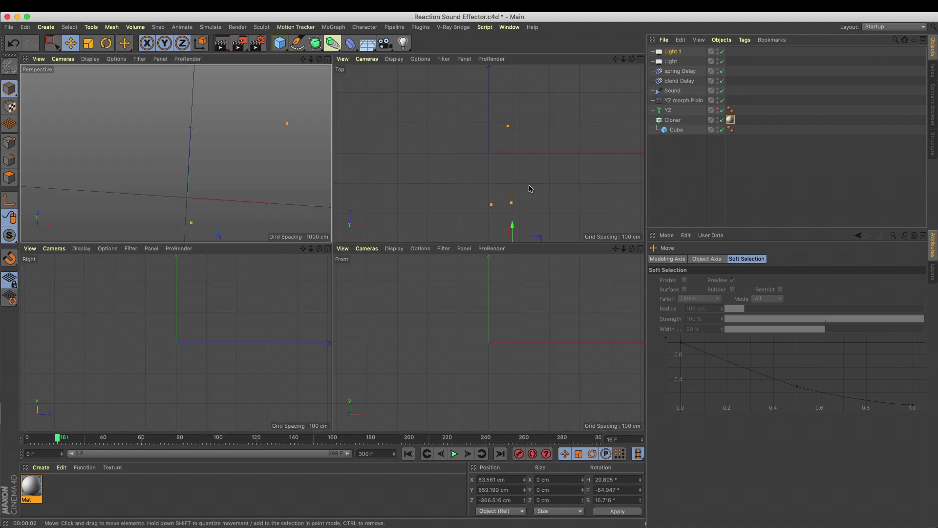
pyautogui.click(673, 53)
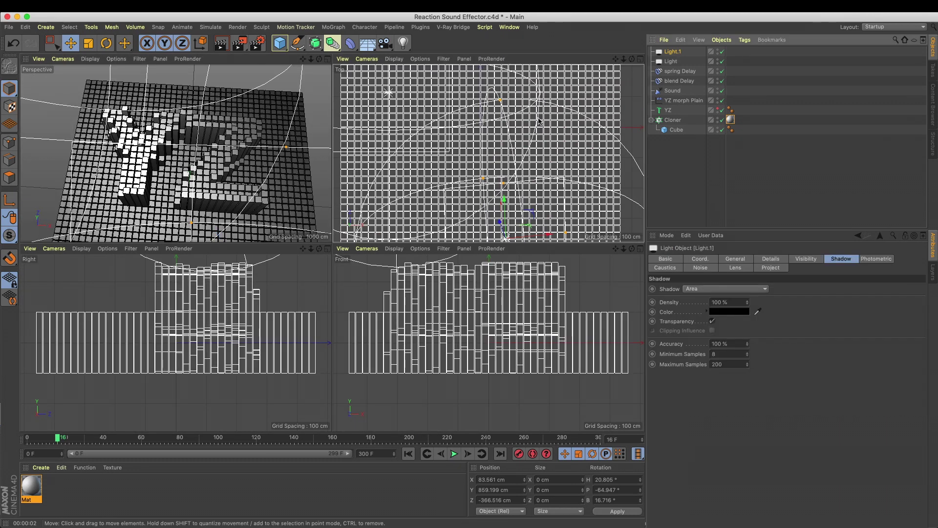
pyautogui.scroll(-6, 526, 115)
pyautogui.moveTo(579, 161); pyautogui.dragTo(542, 177)
pyautogui.middleClick(288, 150)
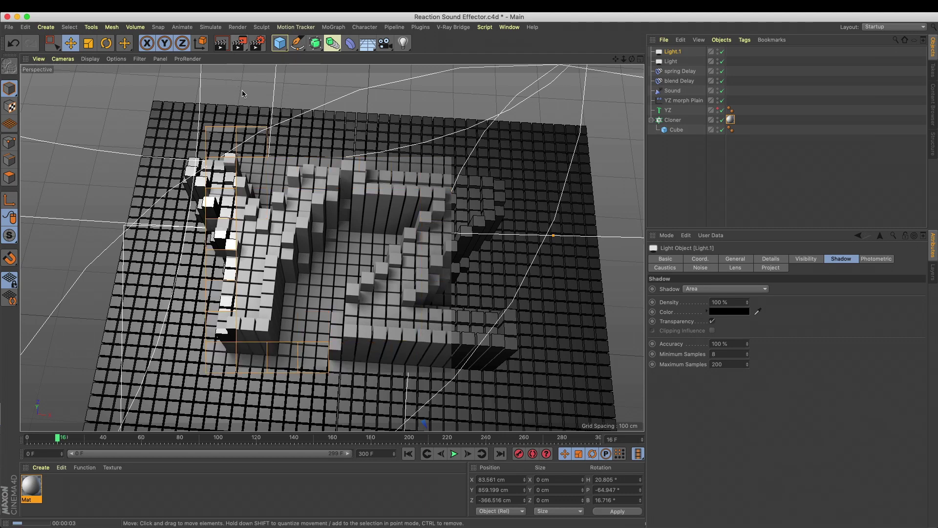
pyautogui.click(73, 45)
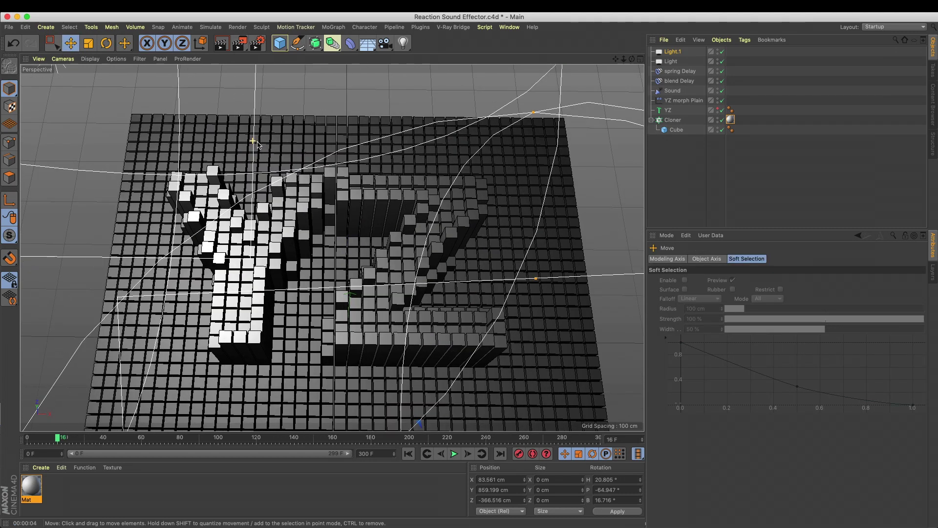
pyautogui.middleClick(348, 155)
pyautogui.moveTo(519, 153); pyautogui.dragTo(567, 129)
# - Set Light.1's falloff Radius/Decay to about 417 cm
pyautogui.click(679, 52)
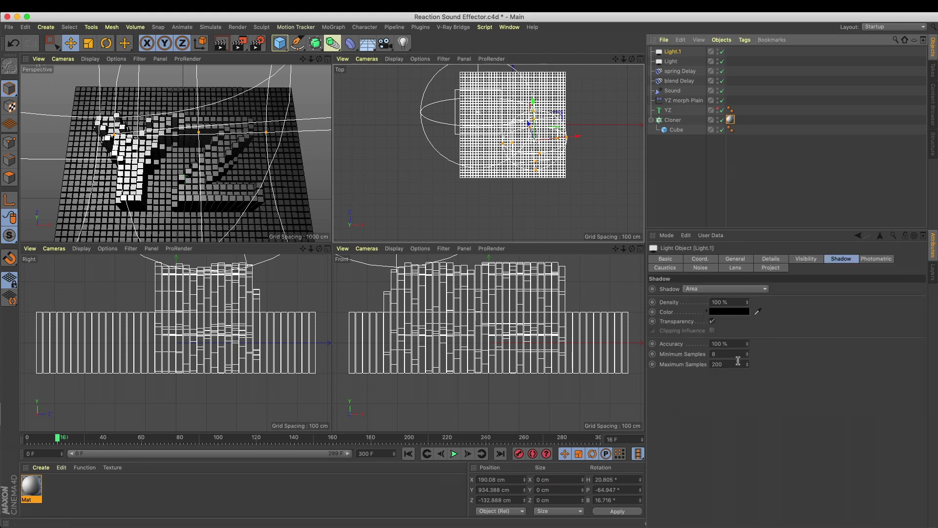
pyautogui.click(765, 261)
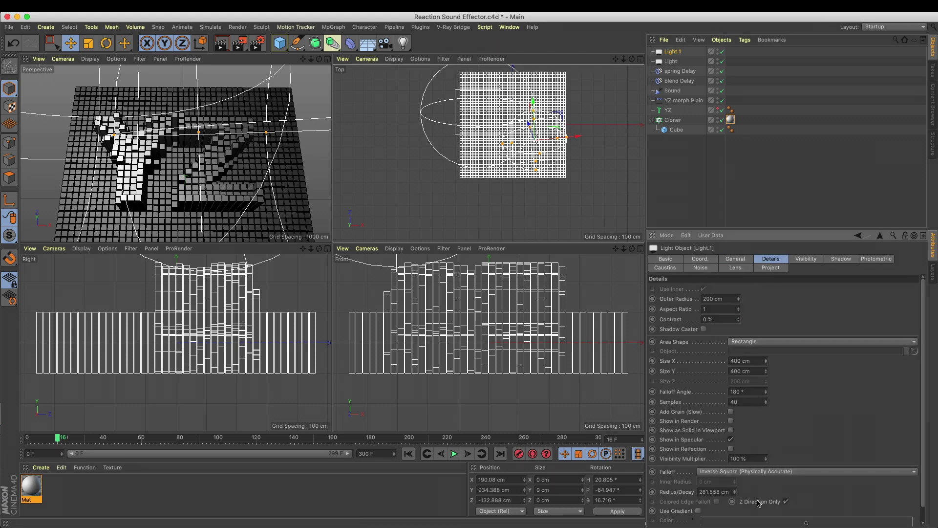
pyautogui.moveTo(736, 492); pyautogui.dragTo(736, 473)
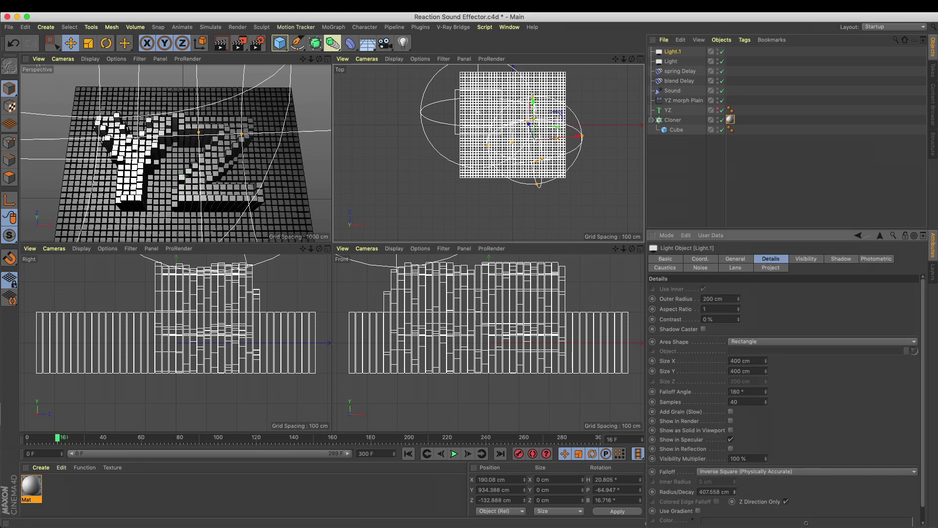
# - Move Light.1 to about X 364, Z -119 cm, rotated to about H 51°, P -68°, B 52°, and render the view
pyautogui.moveTo(556, 182); pyautogui.dragTo(576, 180)
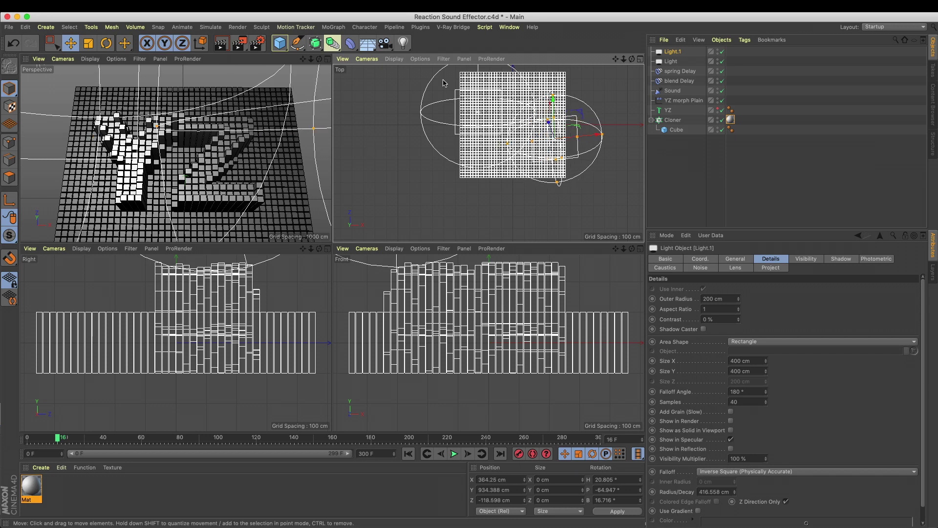
pyautogui.click(106, 43)
pyautogui.moveTo(545, 137); pyautogui.dragTo(552, 125)
pyautogui.middleClick(215, 87)
pyautogui.click(220, 43)
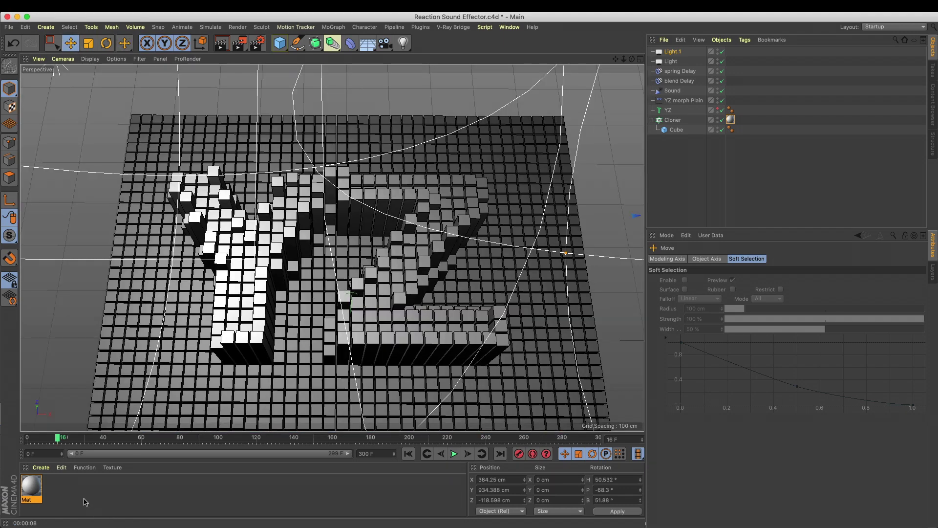
# - Set the Mat material's Default Specular to 34% width, -22% falloff, 19% inner width and 100% specular strength
pyautogui.doubleClick(31, 486)
pyautogui.moveTo(322, 71); pyautogui.dragTo(634, 194)
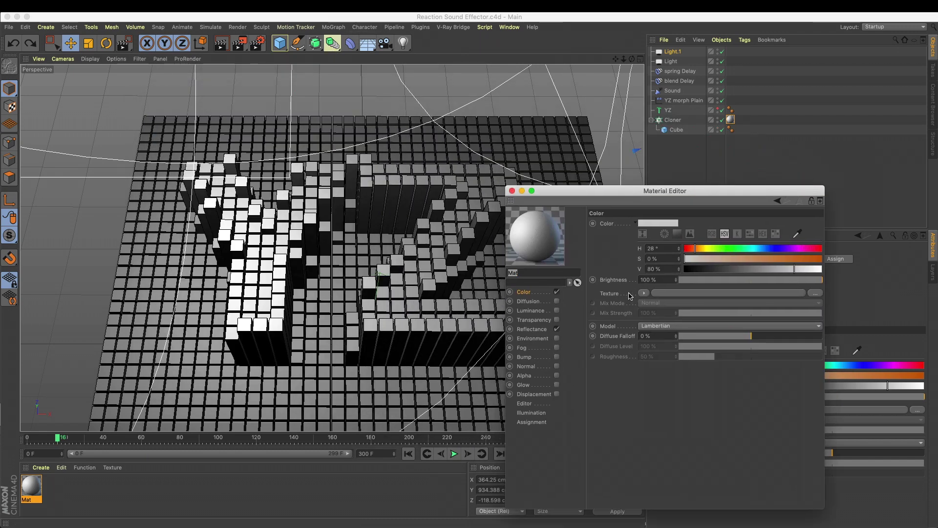
pyautogui.click(544, 331)
pyautogui.moveTo(672, 191); pyautogui.dragTo(712, 181)
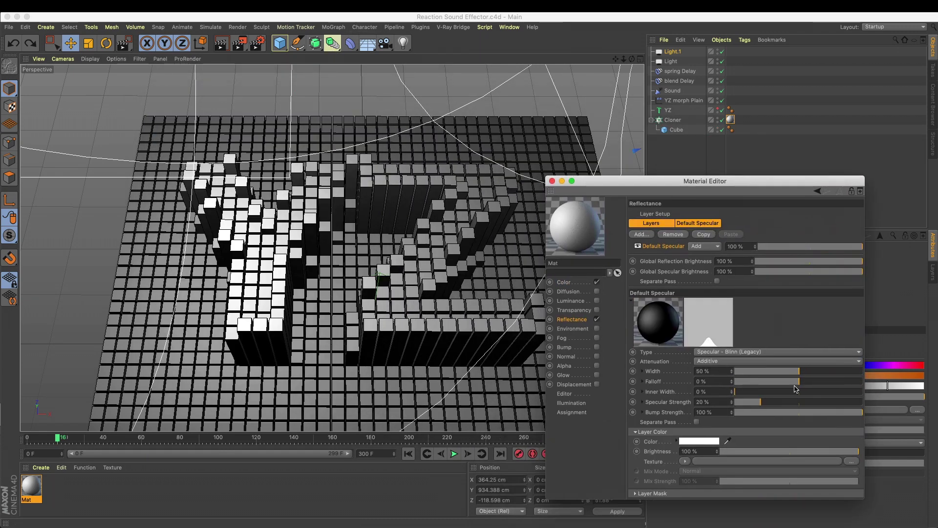
pyautogui.click(776, 381)
pyautogui.click(778, 372)
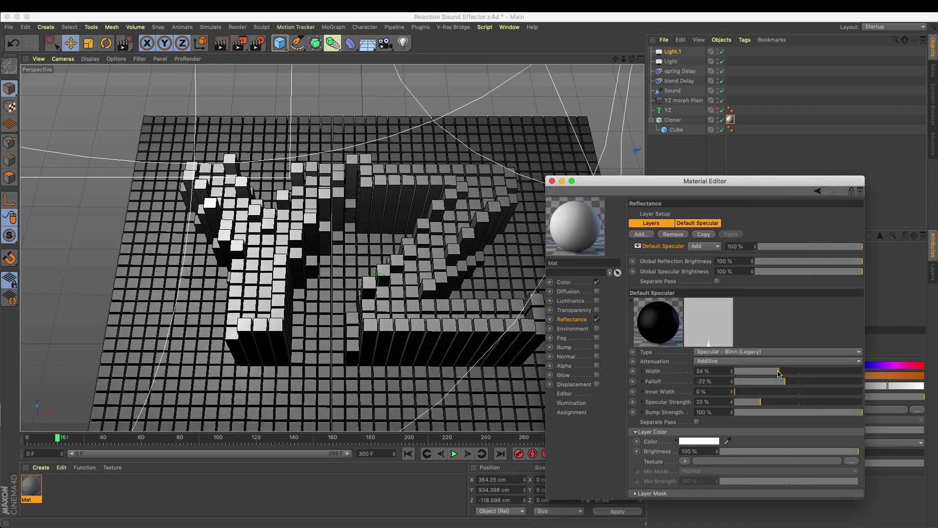
pyautogui.moveTo(750, 399); pyautogui.dragTo(924, 398)
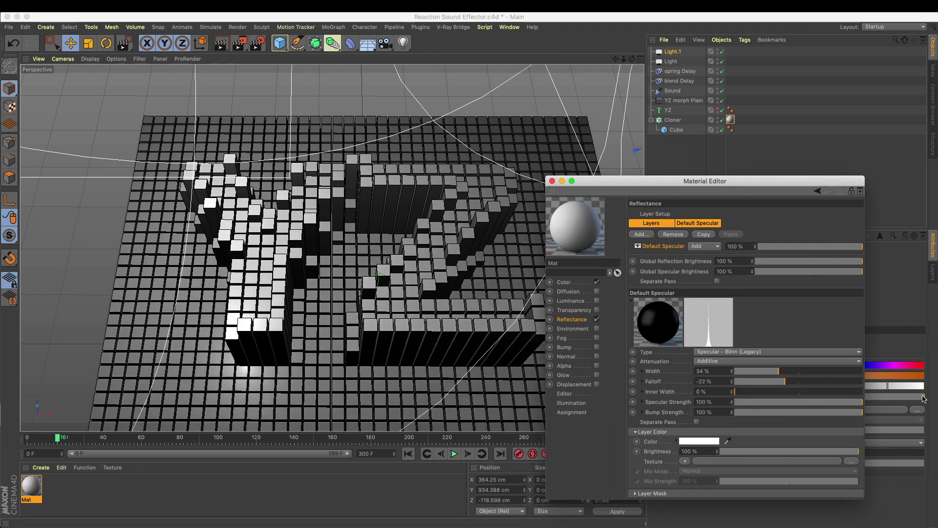
pyautogui.moveTo(750, 392); pyautogui.dragTo(758, 392)
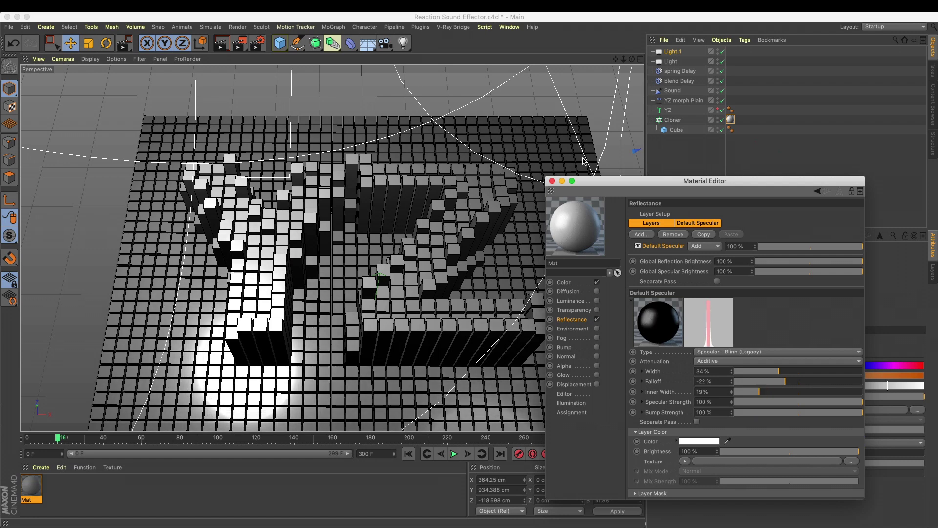
pyautogui.click(669, 63)
pyautogui.moveTo(281, 223)
pyautogui.mouseDown()
pyautogui.moveTo(294, 155)
pyautogui.moveTo(335, 154)
pyautogui.moveTo(269, 218)
pyautogui.mouseUp()
pyautogui.press('super+z')
# - Render only a region covering the front of the grid and the base of the Y
pyautogui.moveTo(241, 44); pyautogui.dragTo(257, 50)
pyautogui.moveTo(111, 294); pyautogui.dragTo(421, 455)
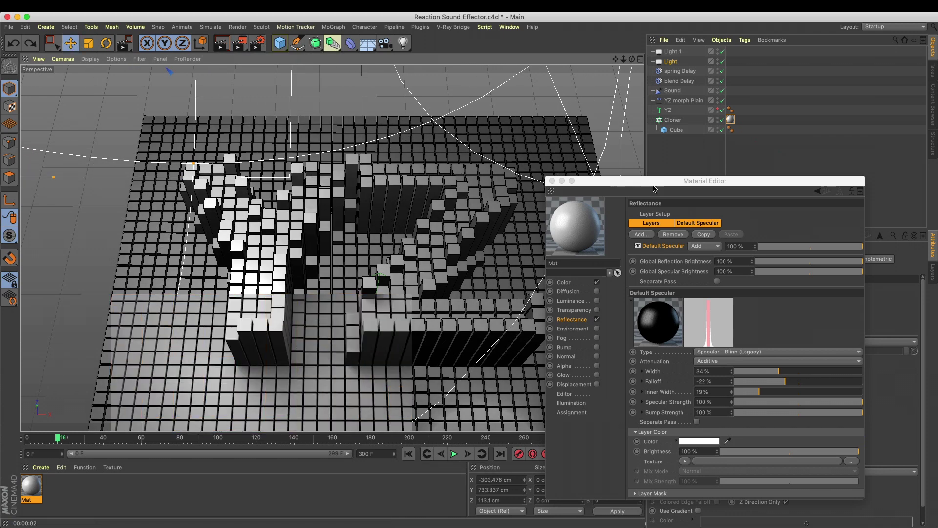
# - Enable a 3 cm fillet on the Cube inside the Cloner and render the view
pyautogui.moveTo(630, 190); pyautogui.dragTo(633, 350)
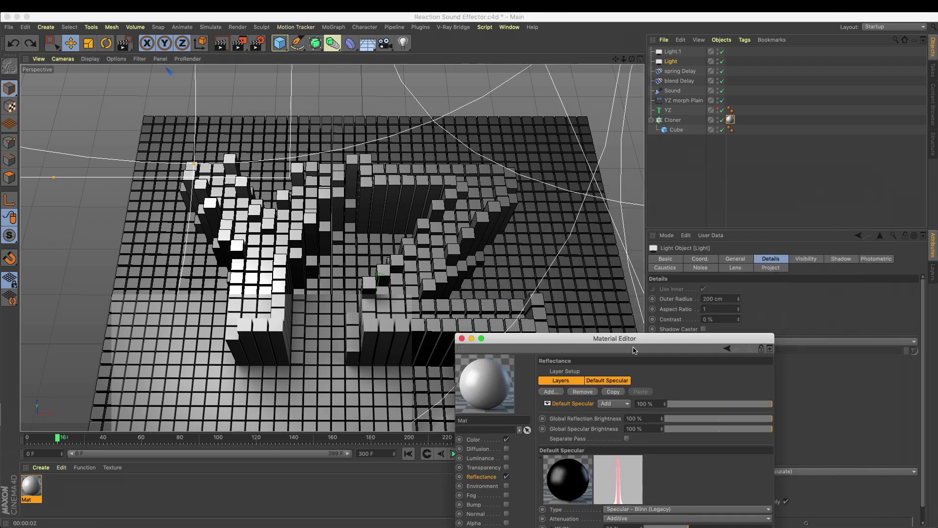
pyautogui.click(461, 339)
pyautogui.keyDown('alt'); pyautogui.moveTo(443, 248); pyautogui.dragTo(418, 233); pyautogui.keyUp('alt')
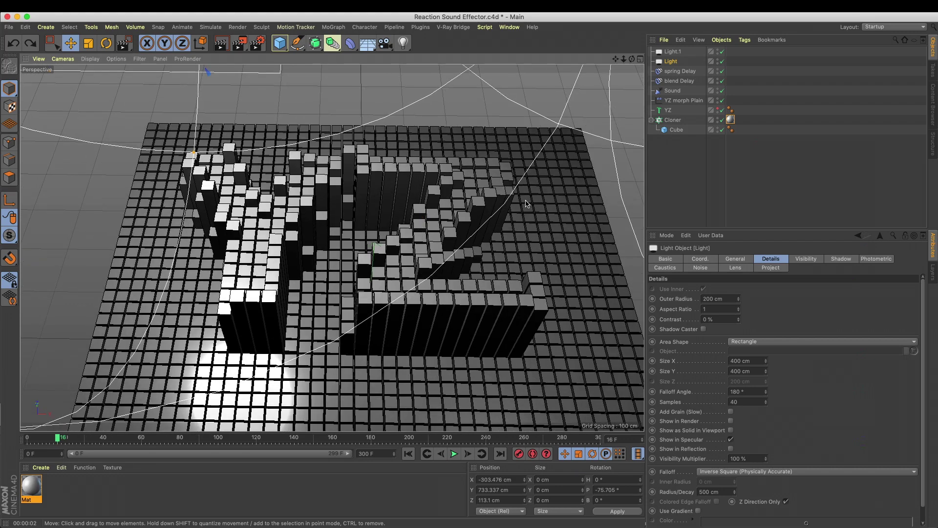
pyautogui.keyDown('alt'); pyautogui.moveTo(529, 205); pyautogui.dragTo(552, 201); pyautogui.keyUp('alt')
pyautogui.click(676, 130)
pyautogui.click(712, 323)
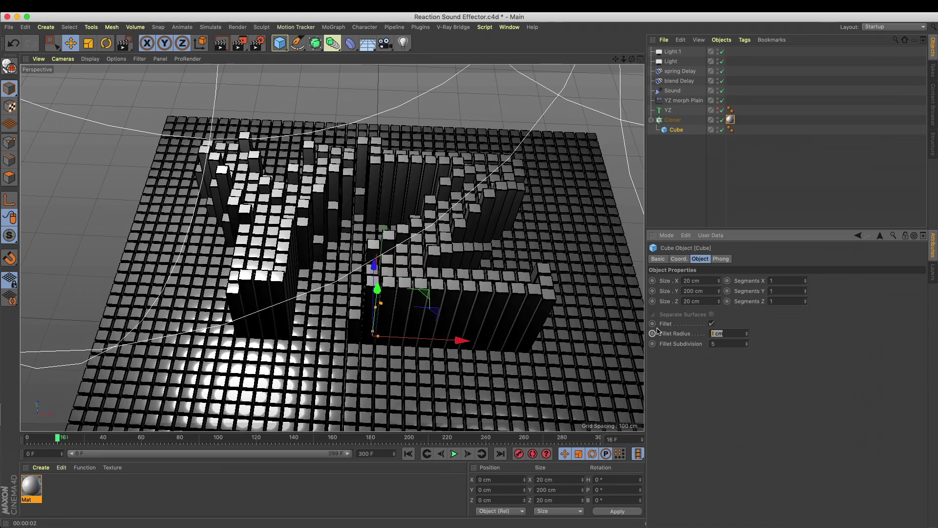
pyautogui.hotkey('ctrl', 'r')
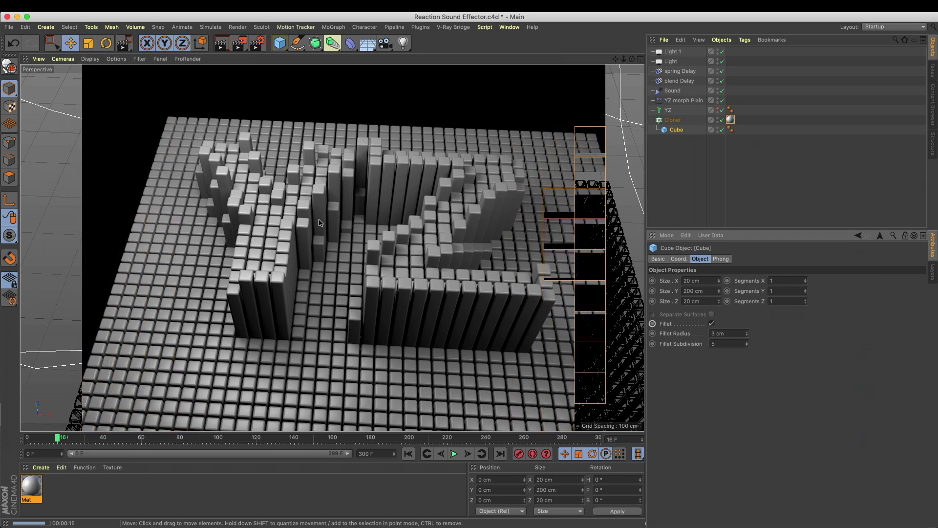
# - Add a Shader effector to the Cloner
pyautogui.moveTo(253, 201)
pyautogui.keyDown('alt'); pyautogui.mouseDown()
pyautogui.moveTo(290, 230)
pyautogui.moveTo(267, 216)
pyautogui.mouseUp(); pyautogui.keyUp('alt')
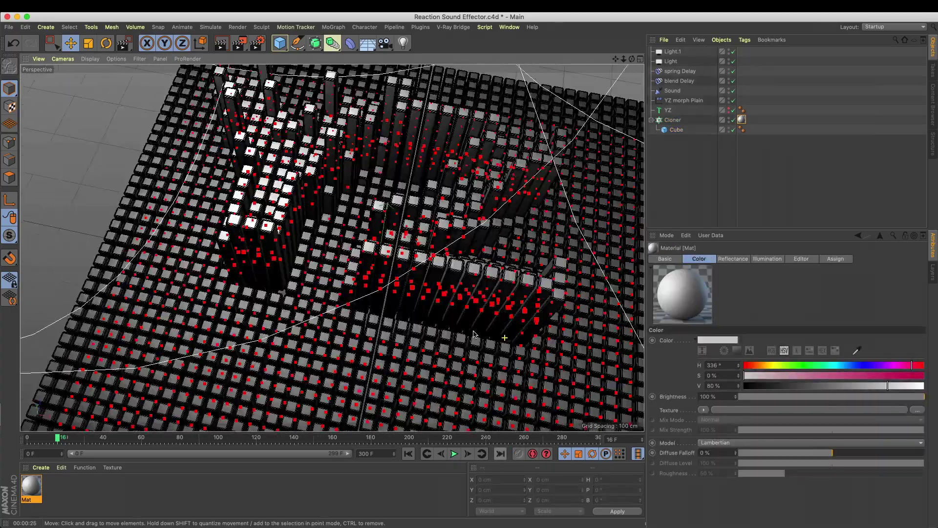
pyautogui.keyDown('alt'); pyautogui.moveTo(439, 274); pyautogui.dragTo(473, 249); pyautogui.keyUp('alt')
pyautogui.click(673, 120)
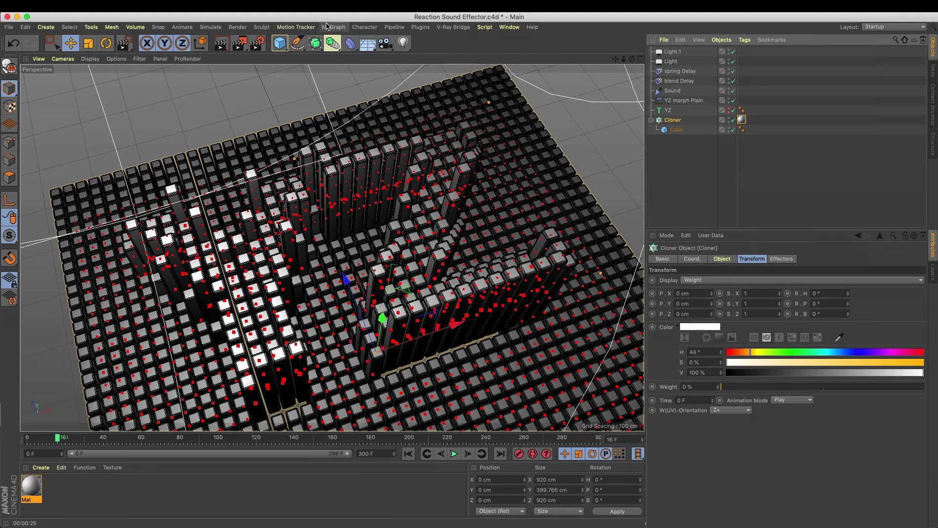
pyautogui.click(327, 26)
pyautogui.moveTo(342, 42)
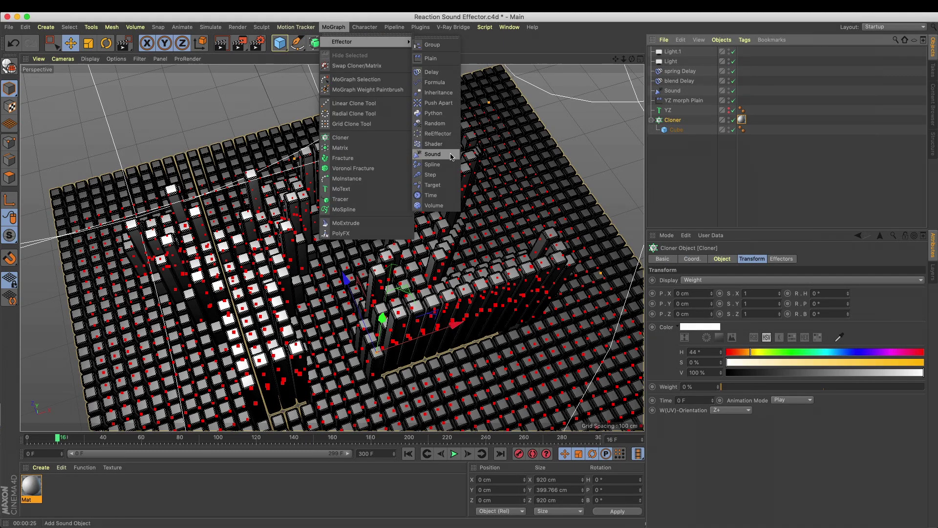
pyautogui.click(434, 144)
# - Rename the effector Multi color Shader and turn off its Scale transform
pyautogui.write('co')
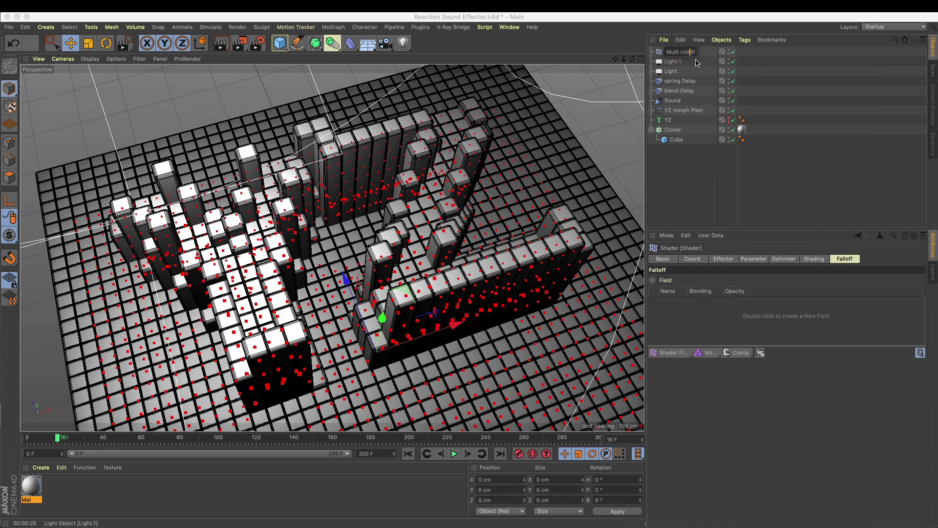
pyautogui.write('lor')
pyautogui.press('Return')
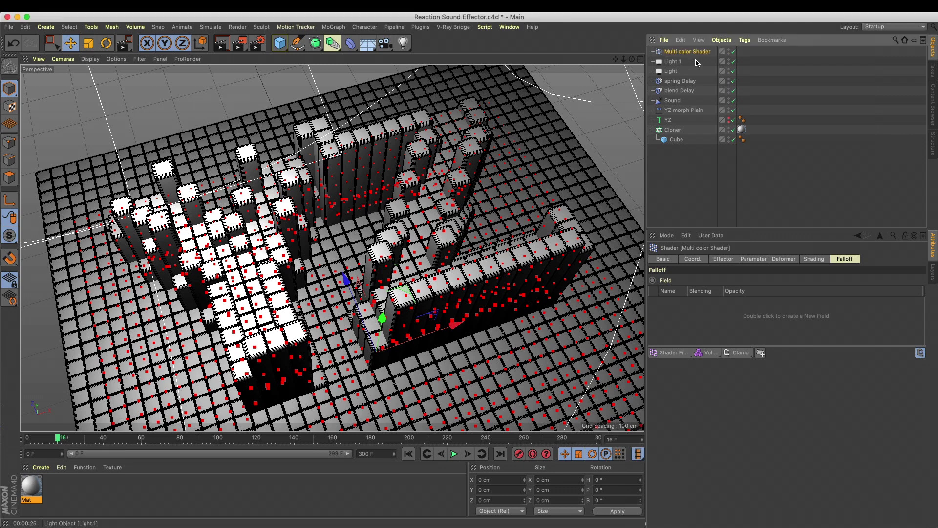
pyautogui.click(752, 259)
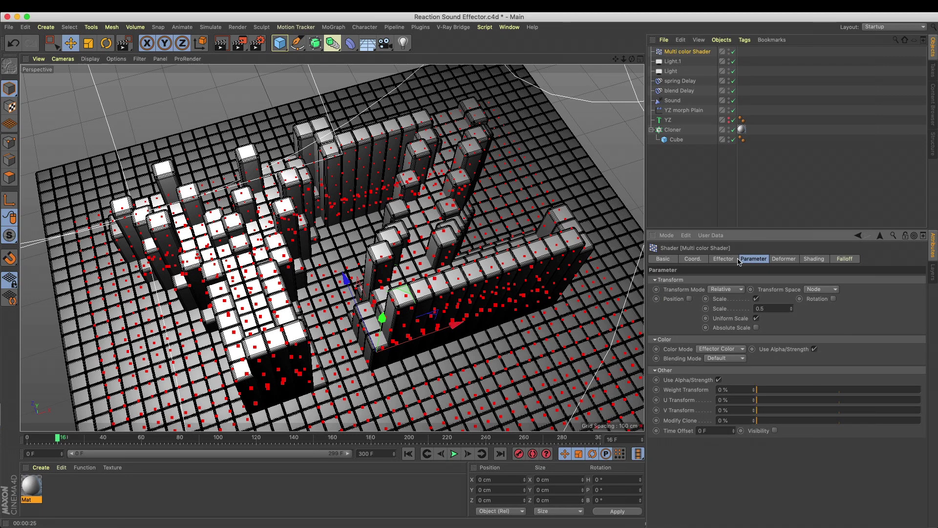
pyautogui.click(753, 298)
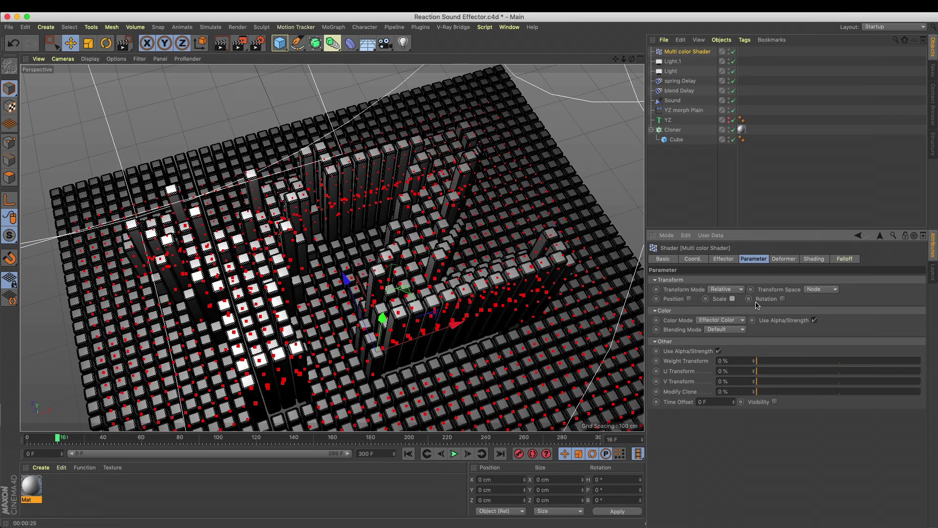
# - Create a new material and assign it to the Multi color Shader effector
pyautogui.doubleClick(67, 493)
pyautogui.moveTo(31, 487); pyautogui.dragTo(688, 52)
# - Turn off Mat.1's Reflectance channel and load a Noise shader as its Color texture
pyautogui.doubleClick(32, 486)
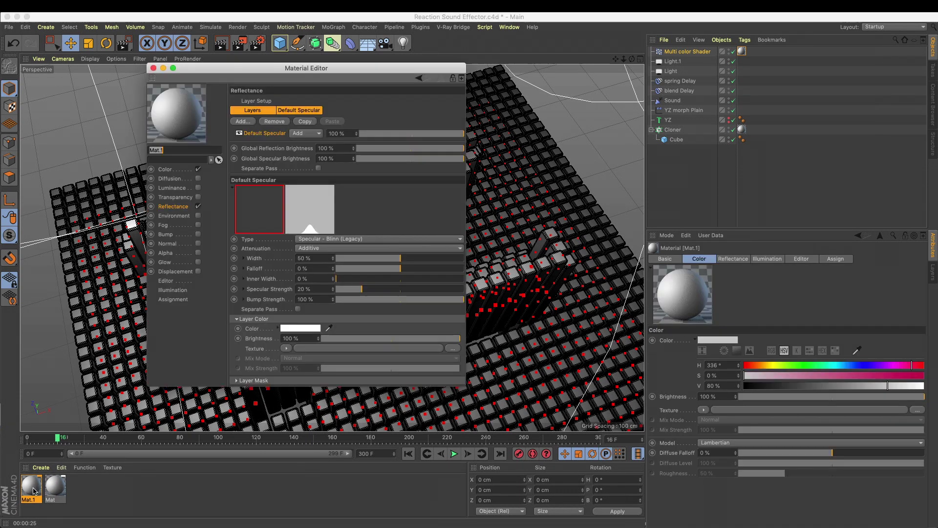
pyautogui.moveTo(313, 68); pyautogui.dragTo(545, 76)
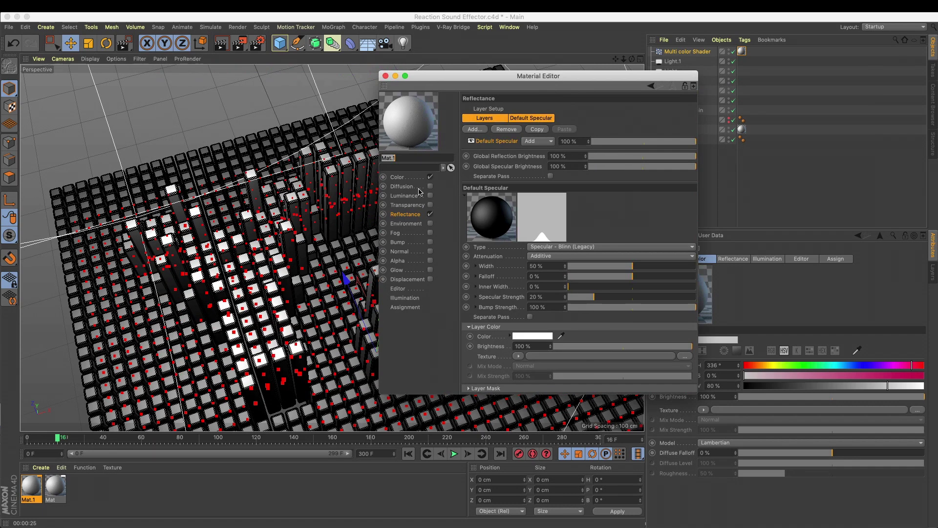
pyautogui.click(430, 214)
pyautogui.click(397, 176)
pyautogui.click(517, 178)
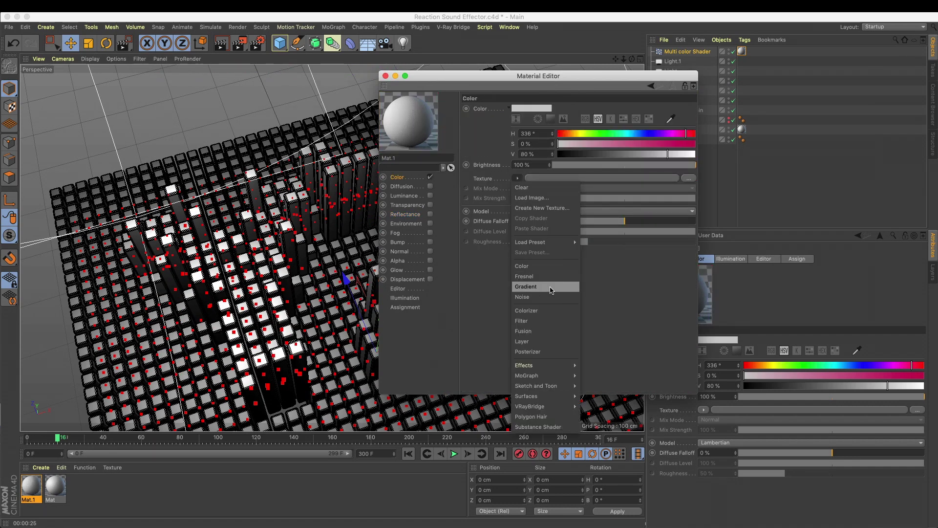
pyautogui.click(547, 297)
pyautogui.moveTo(630, 77); pyautogui.dragTo(481, 79)
# - Set the Multi color Shader's shading channel to Color and close the Material Editor
pyautogui.click(700, 52)
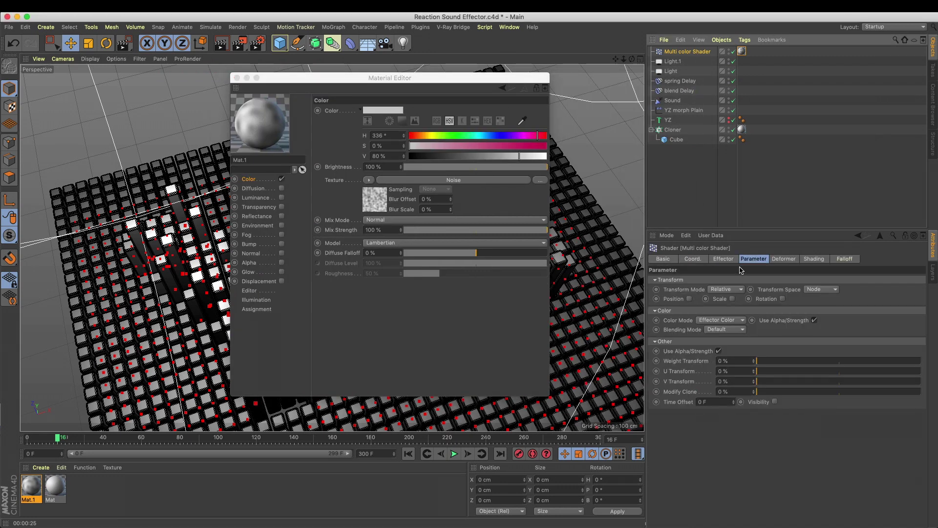
pyautogui.click(779, 258)
pyautogui.click(818, 258)
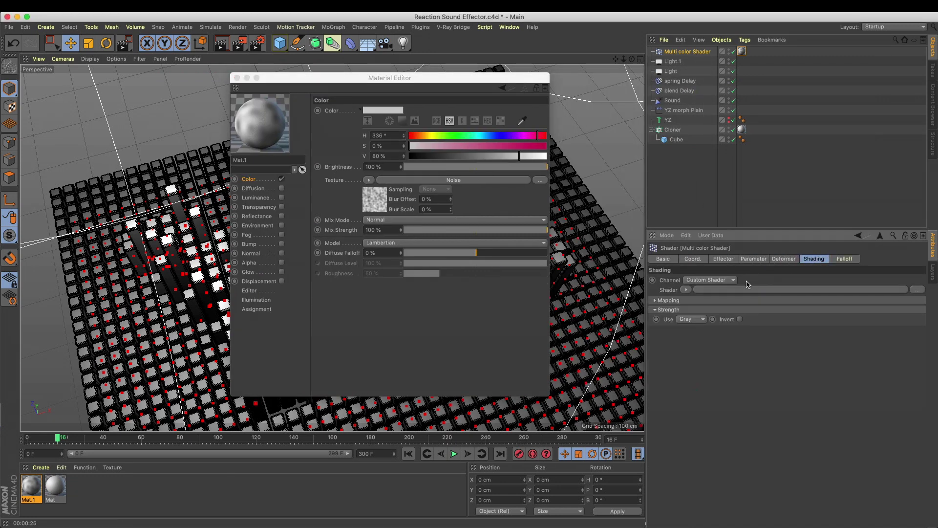
pyautogui.click(710, 280)
pyautogui.click(696, 288)
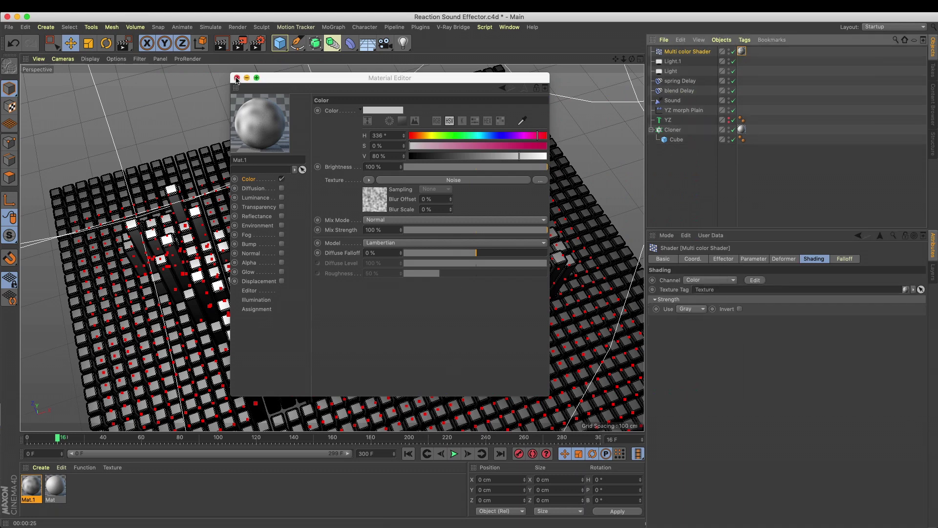
pyautogui.click(237, 79)
# - Switch Mat from Color and Reflectance to Luminance only, and load the MoGraph Color Shader as its luminance texture
pyautogui.click(102, 495)
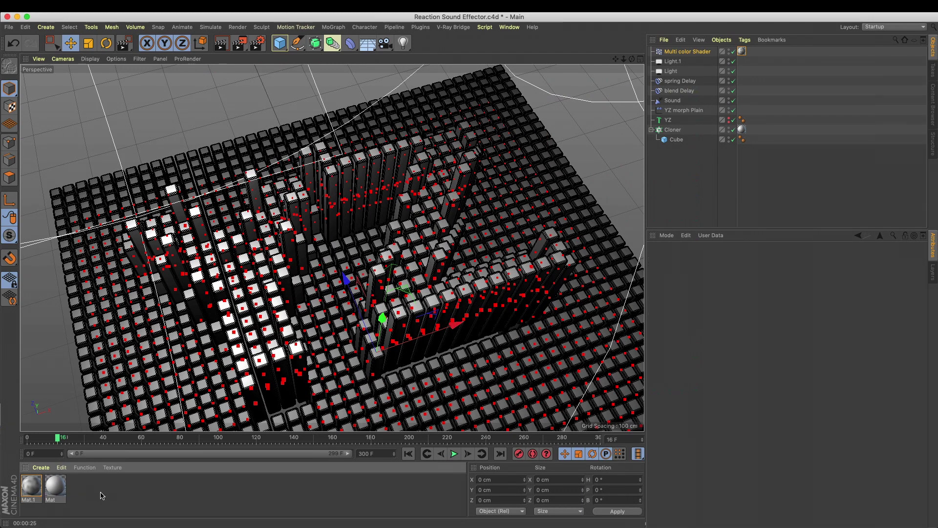
pyautogui.doubleClick(61, 492)
pyautogui.moveTo(337, 67); pyautogui.dragTo(597, 188)
pyautogui.click(471, 283)
pyautogui.click(471, 321)
pyautogui.click(471, 303)
pyautogui.click(626, 282)
pyautogui.moveTo(671, 224)
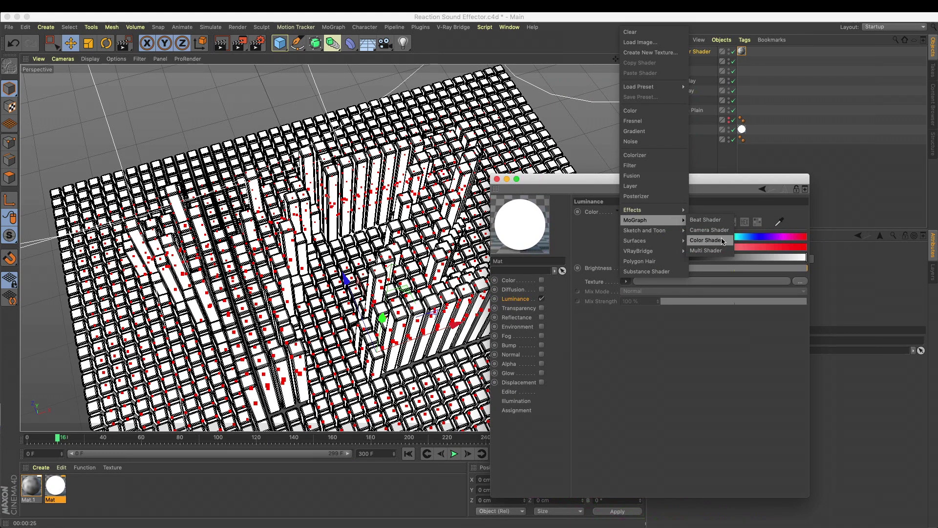
pyautogui.click(707, 239)
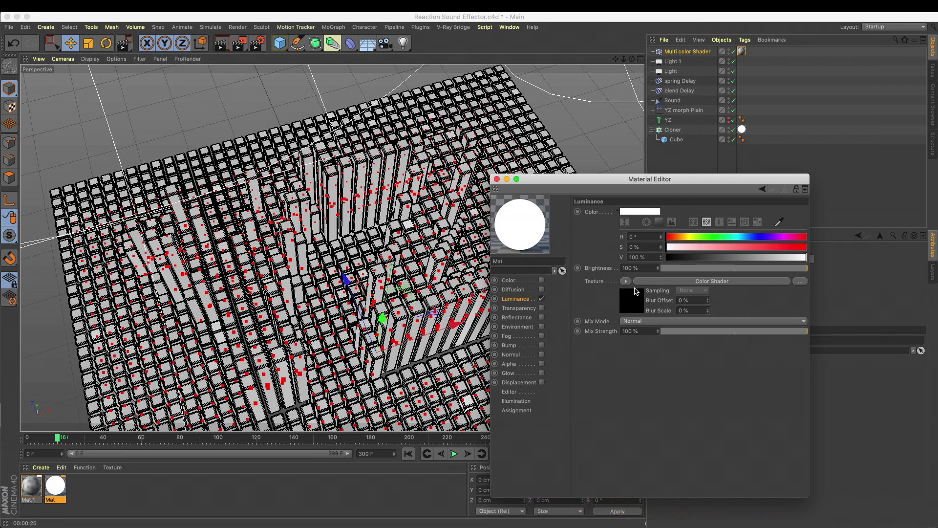
# - Wrap Mat's Color Shader in a Colorizer and recolor the gradient's bright end knot magenta with hue 307°
pyautogui.click(626, 281)
pyautogui.click(635, 155)
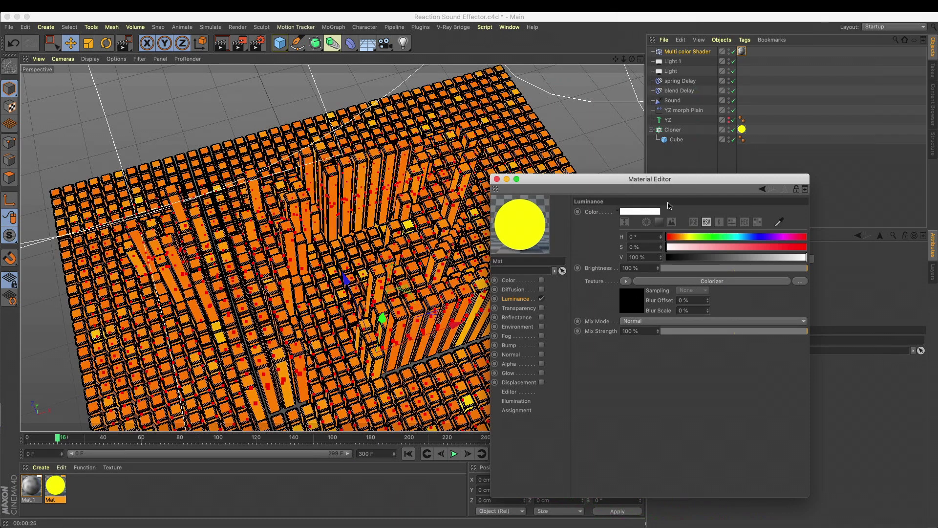
pyautogui.moveTo(640, 186); pyautogui.dragTo(630, 186)
pyautogui.click(620, 295)
pyautogui.moveTo(614, 354); pyautogui.dragTo(722, 356)
pyautogui.moveTo(791, 363); pyautogui.dragTo(866, 366)
pyautogui.doubleClick(788, 356)
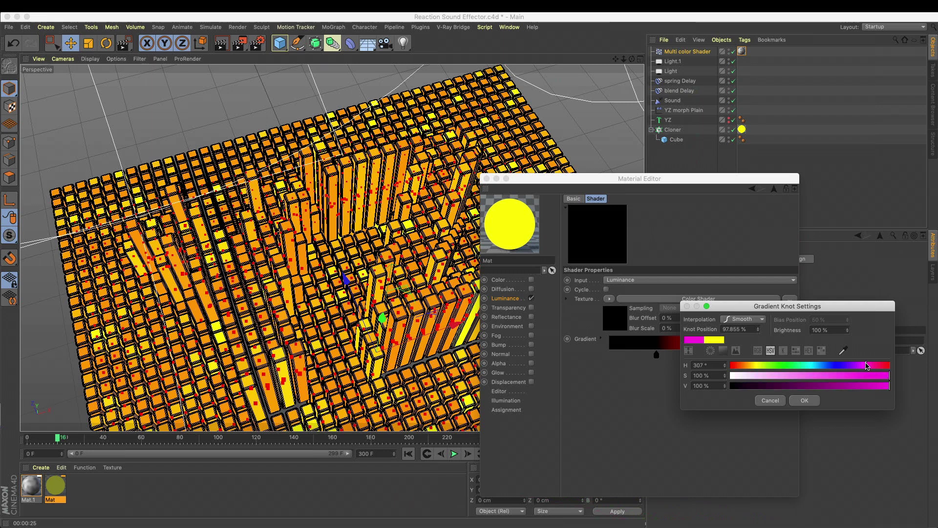
pyautogui.click(804, 401)
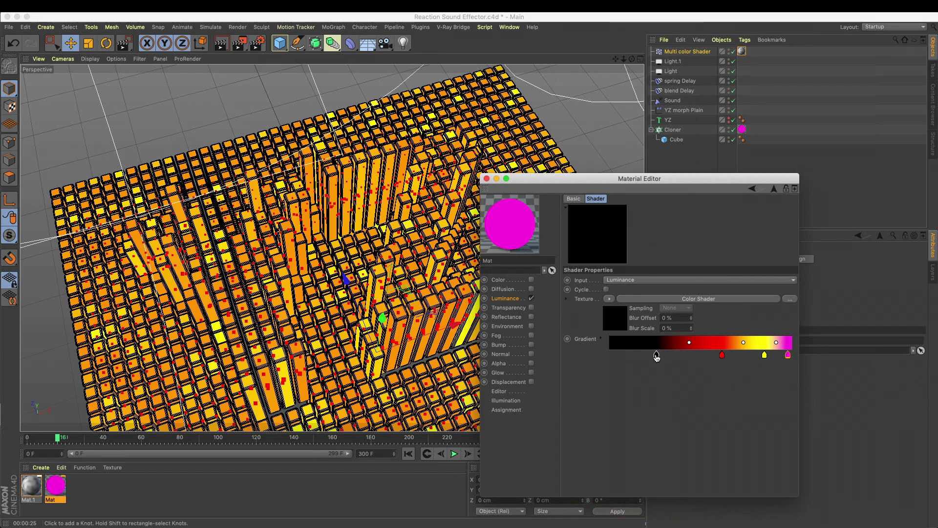
# - Shift the red and yellow knots of the Colorizer gradient toward its dark end
pyautogui.moveTo(722, 359); pyautogui.dragTo(696, 359)
pyautogui.moveTo(766, 358); pyautogui.dragTo(716, 359)
pyautogui.moveTo(638, 360); pyautogui.dragTo(650, 359)
# - Set Mat.1's Noise to 300% global scale, 39% low clip, 68% high clip, -17% brightness and 4% contrast
pyautogui.doubleClick(31, 485)
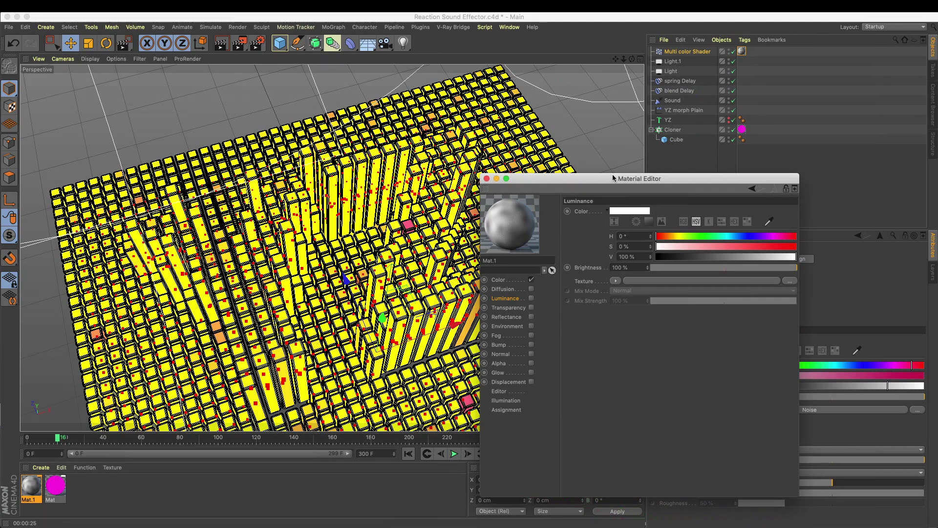
pyautogui.moveTo(612, 174); pyautogui.dragTo(665, 174)
pyautogui.click(572, 280)
pyautogui.click(683, 296)
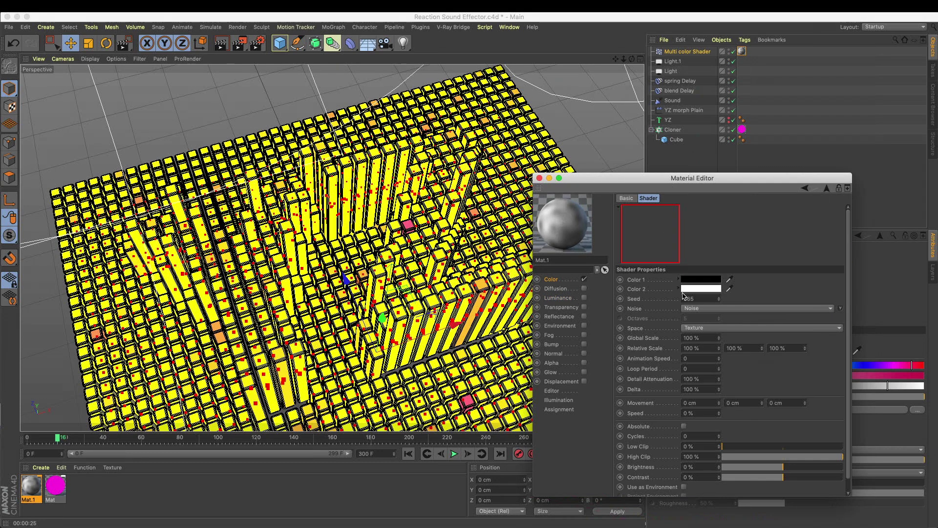
pyautogui.click(708, 338)
pyautogui.write('300')
pyautogui.press('Return')
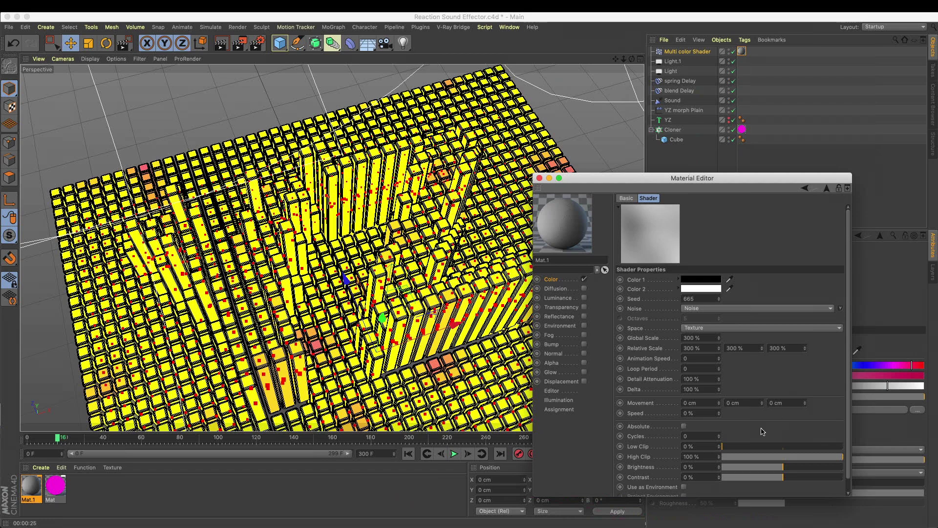
pyautogui.moveTo(757, 445); pyautogui.dragTo(785, 478)
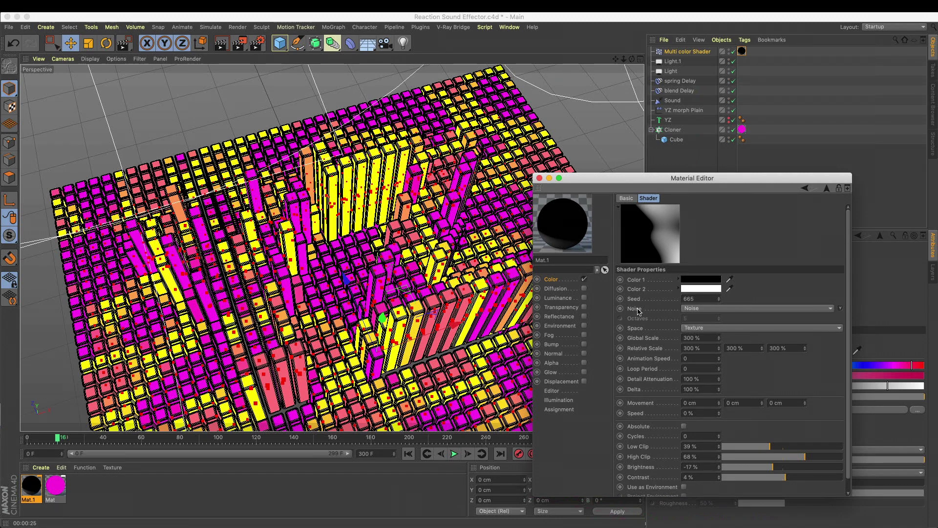
# - Try different noise types for Mat.1's Noise shader, choose Wavy Turbulence, and close the Material Editor
pyautogui.scroll(-1, 713, 309)
pyautogui.scroll(-7, 710, 310)
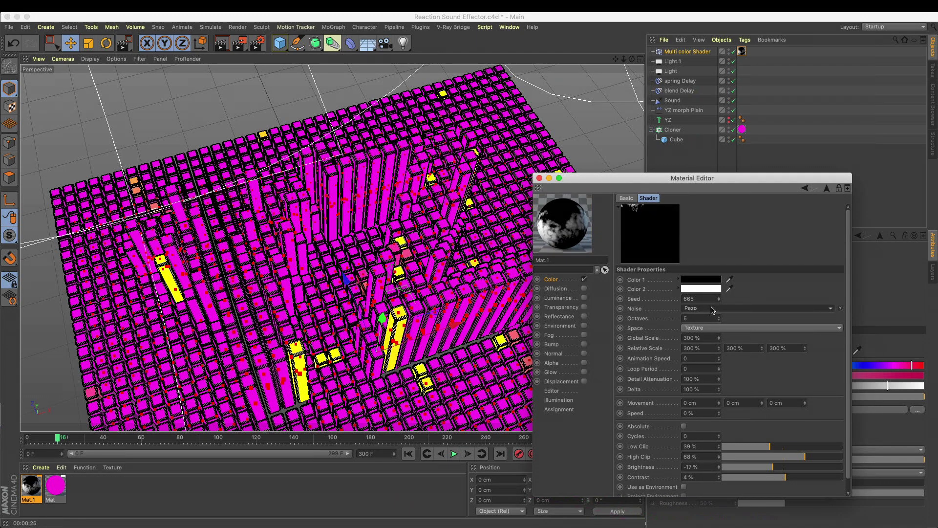
pyautogui.scroll(-3, 708, 311)
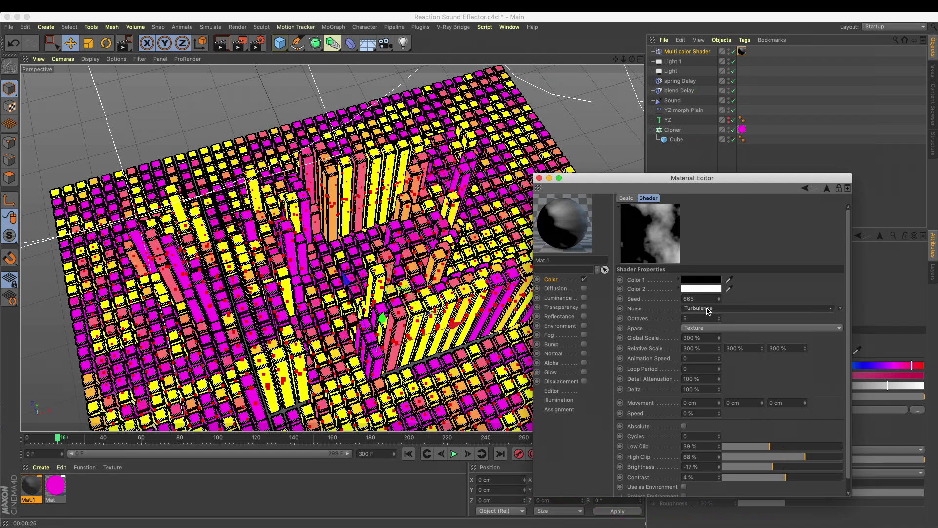
pyautogui.scroll(-3, 707, 309)
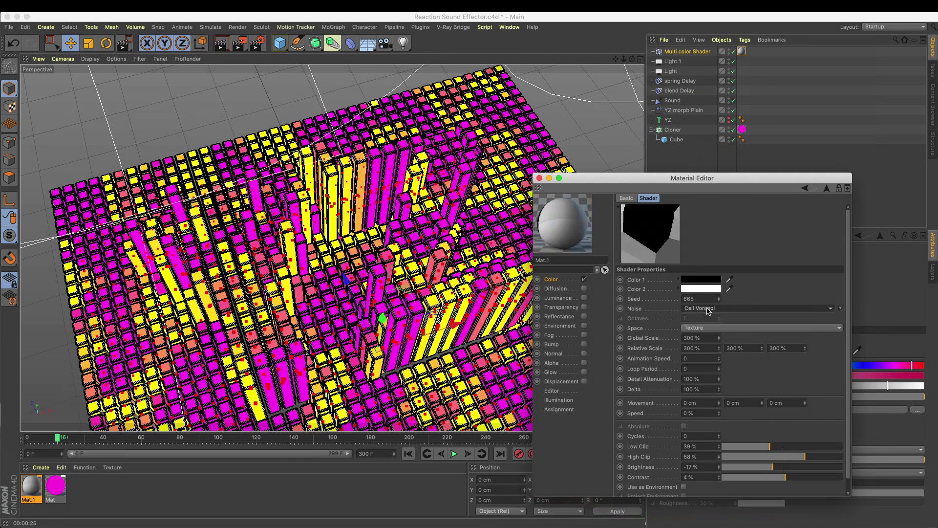
pyautogui.scroll(-2, 708, 310)
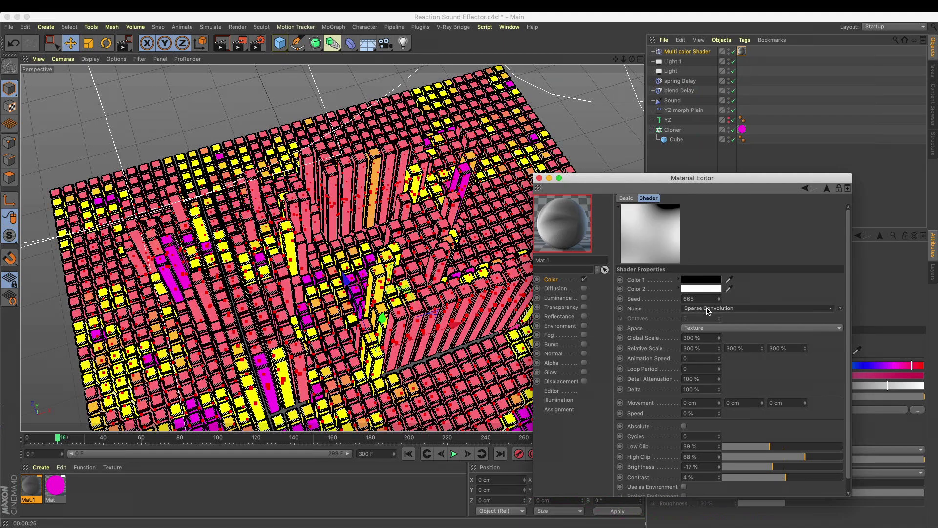
pyautogui.scroll(-2, 708, 310)
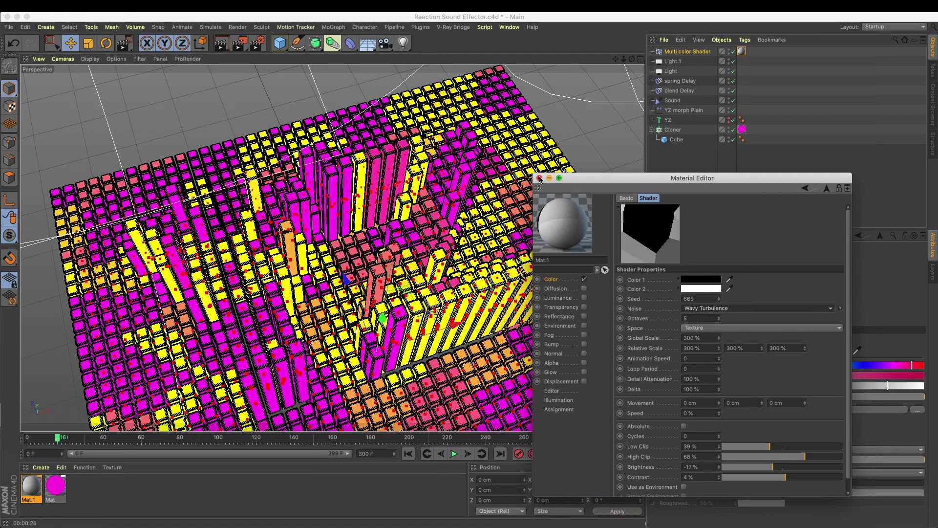
pyautogui.press('super+z')
pyautogui.click(539, 178)
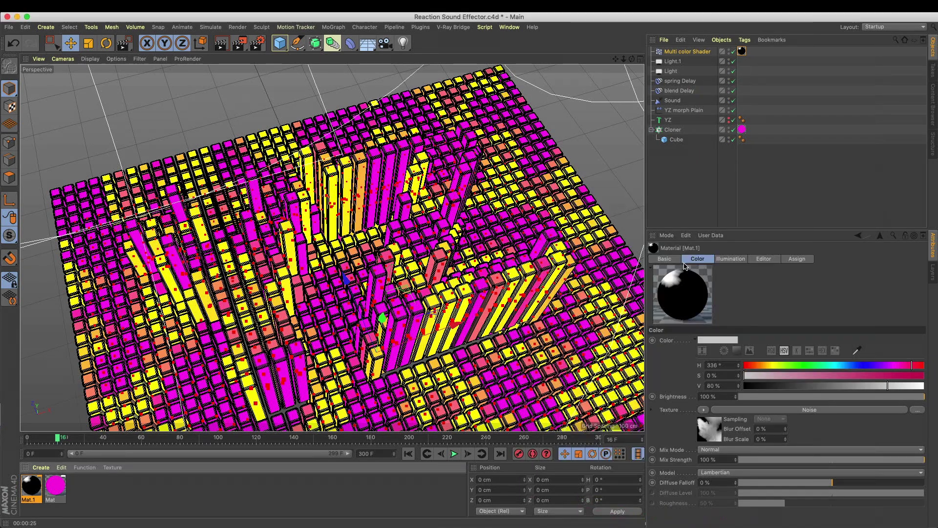
pyautogui.click(686, 51)
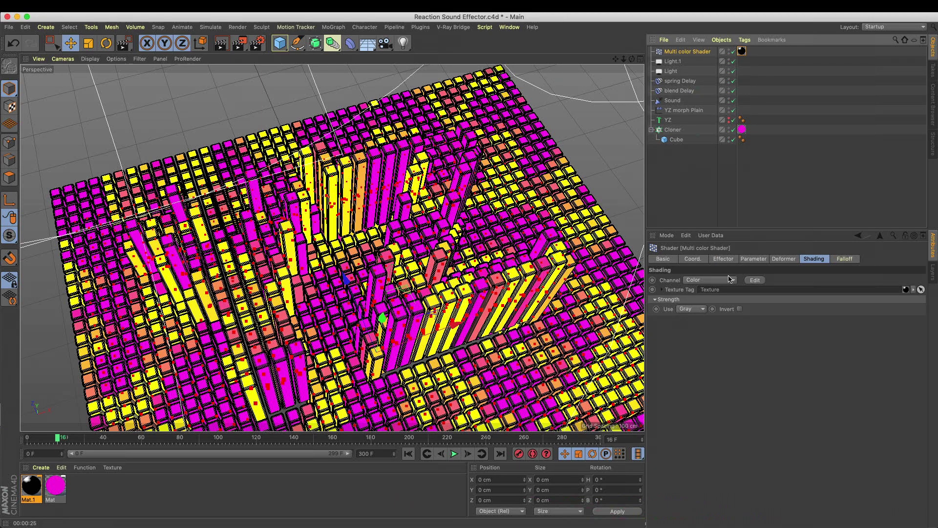
pyautogui.click(723, 280)
pyautogui.click(794, 466)
pyautogui.keyDown('alt'); pyautogui.moveTo(405, 258); pyautogui.dragTo(404, 302); pyautogui.keyUp('alt')
pyautogui.press('super+r')
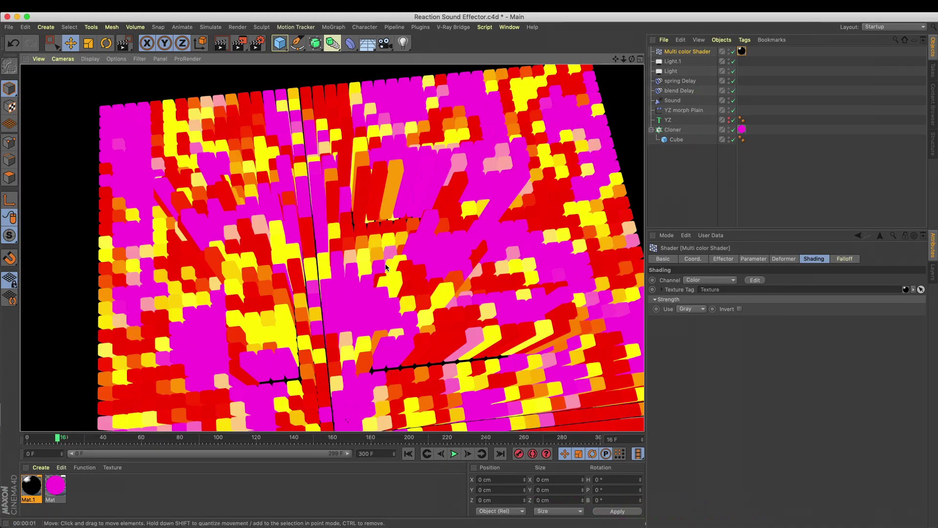
# - Enable the Color channel of the Mat material and set its color to black
pyautogui.doubleClick(55, 485)
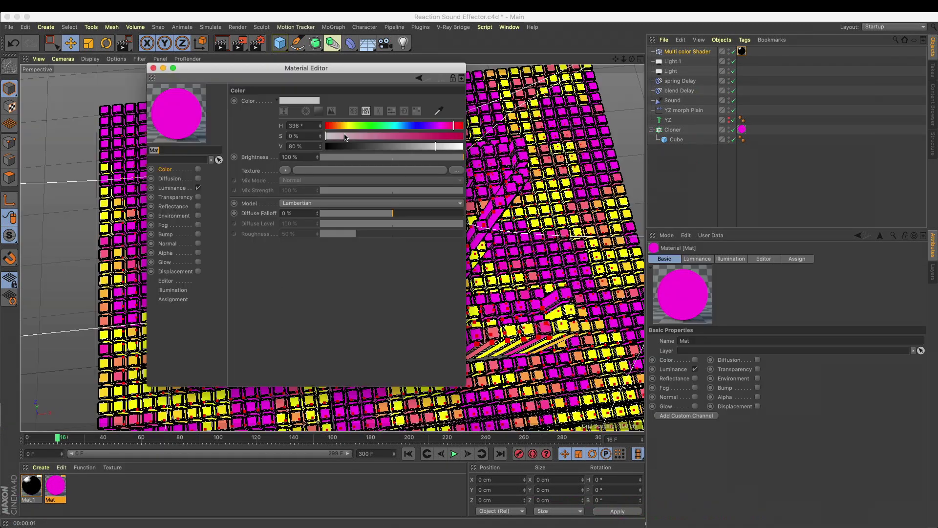
pyautogui.moveTo(317, 73); pyautogui.dragTo(746, 186)
pyautogui.click(627, 283)
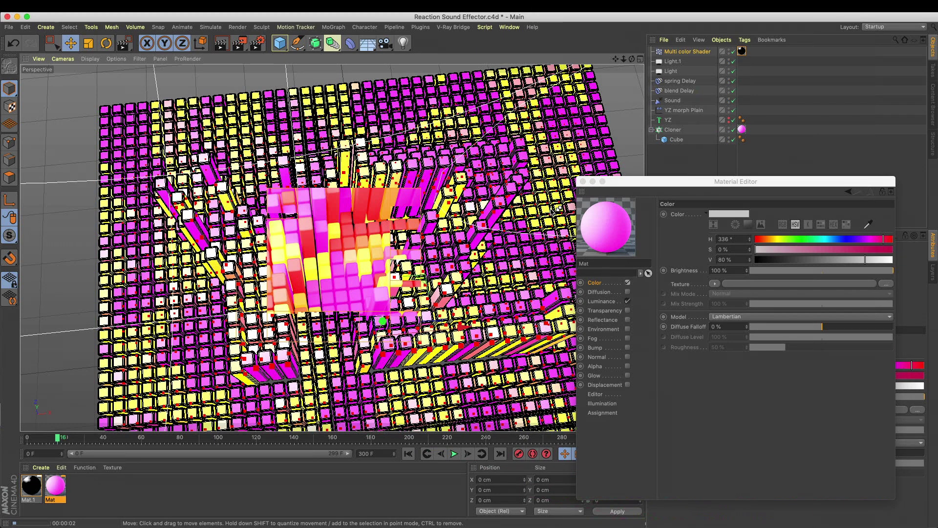
pyautogui.click(732, 216)
pyautogui.moveTo(737, 232); pyautogui.dragTo(656, 234)
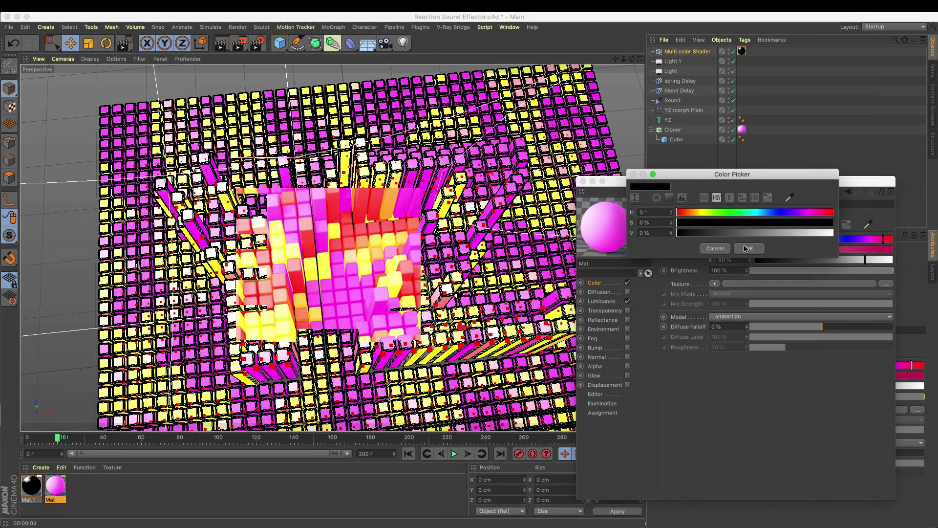
pyautogui.press('Return')
pyautogui.click(407, 264)
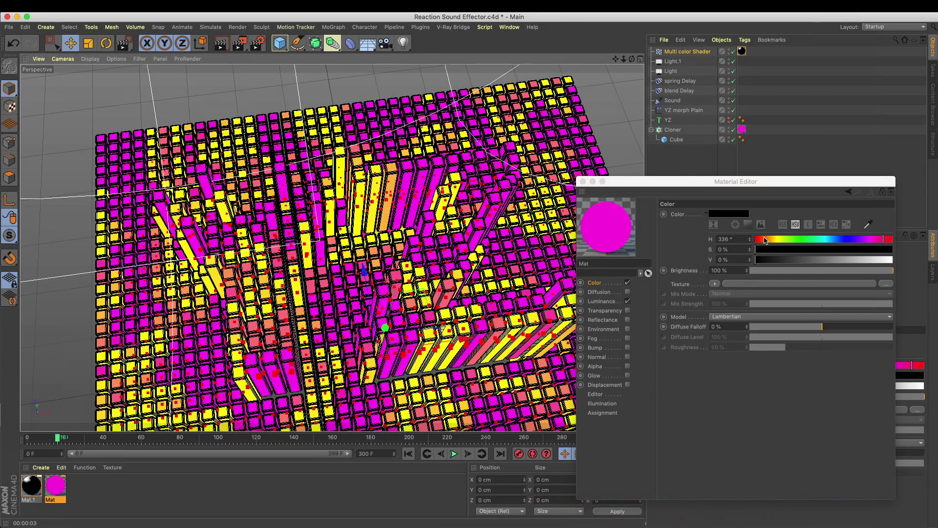
# - Set the Luminance channel's Colorizer texture in Mat to Multiply mix mode with 32% mix strength
pyautogui.click(600, 301)
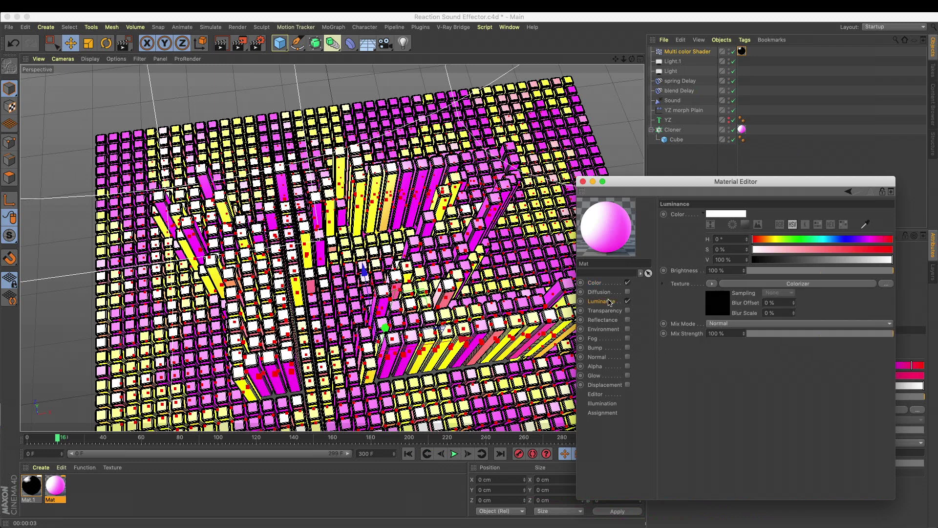
pyautogui.click(717, 308)
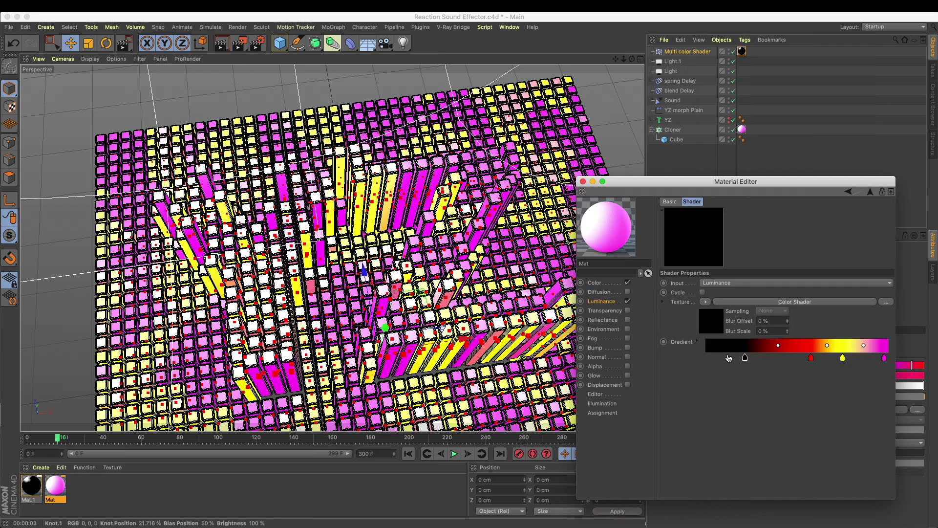
pyautogui.click(605, 301)
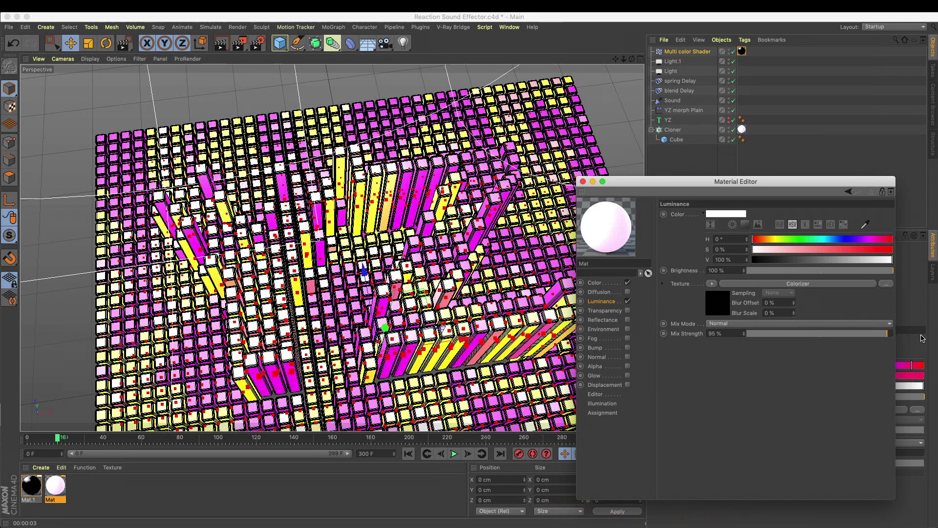
pyautogui.click(729, 323)
pyautogui.click(721, 364)
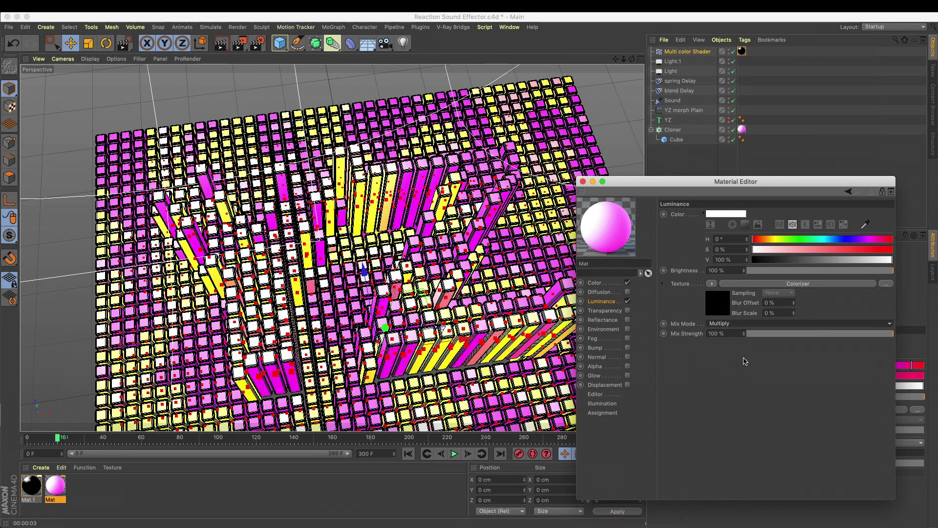
pyautogui.moveTo(798, 333); pyautogui.dragTo(793, 334)
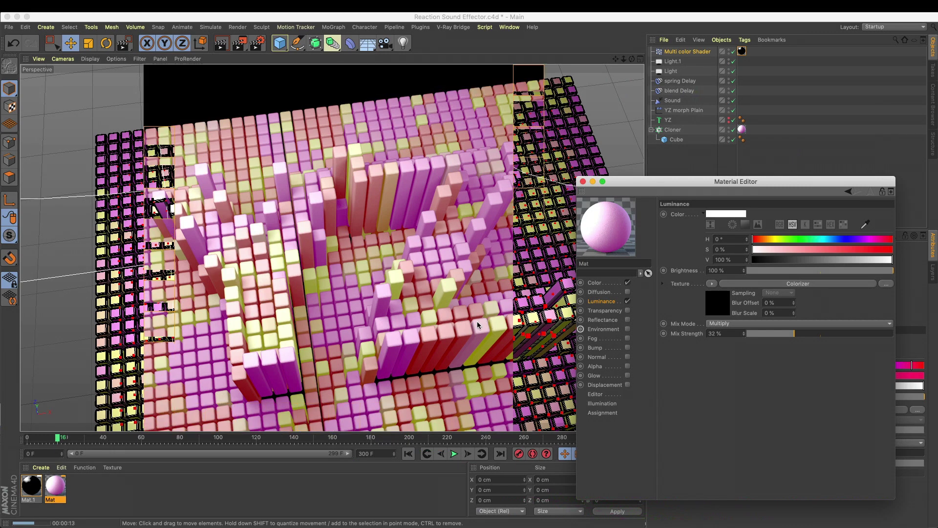
pyautogui.keyDown('alt'); pyautogui.moveTo(474, 378); pyautogui.dragTo(628, 315); pyautogui.keyUp('alt')
# - Enable Reflectance in Mat and add a Beckmann layer with 40% roughness
pyautogui.click(604, 285)
pyautogui.click(605, 301)
pyautogui.click(607, 321)
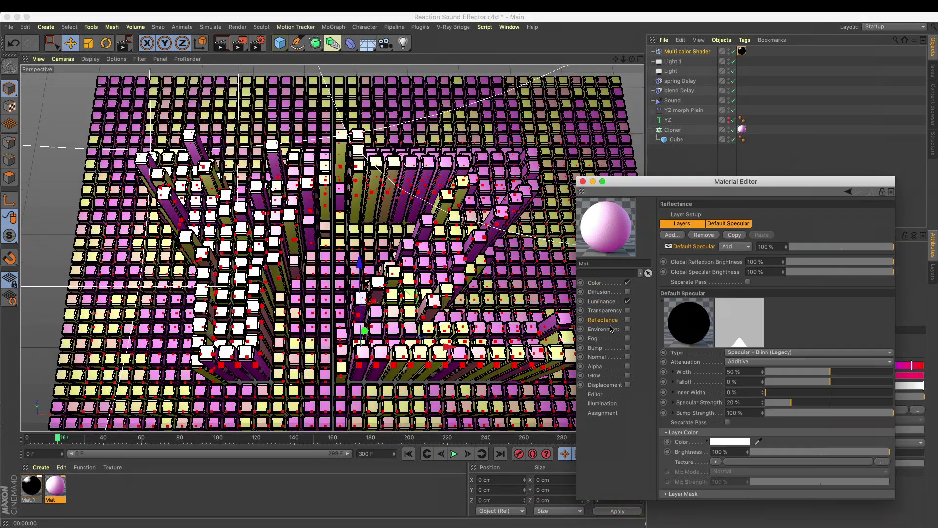
pyautogui.click(627, 320)
pyautogui.click(672, 234)
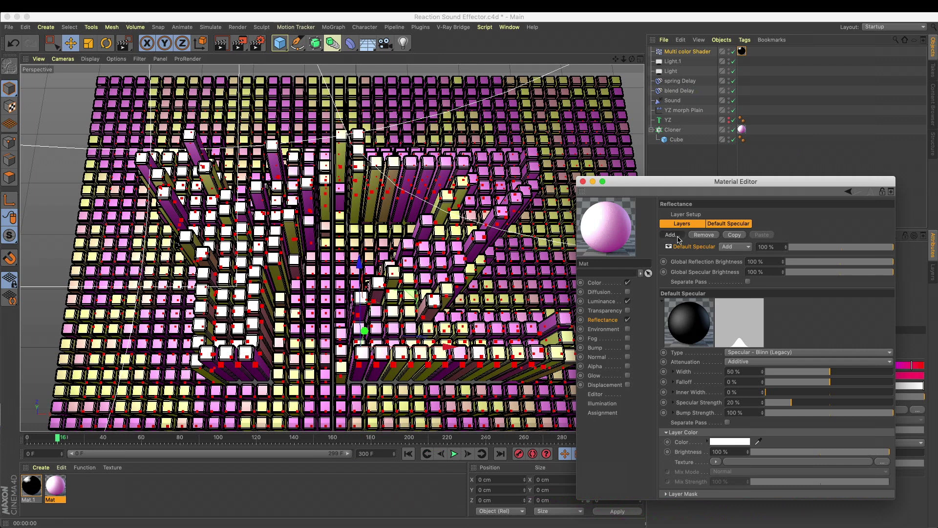
pyautogui.click(693, 242)
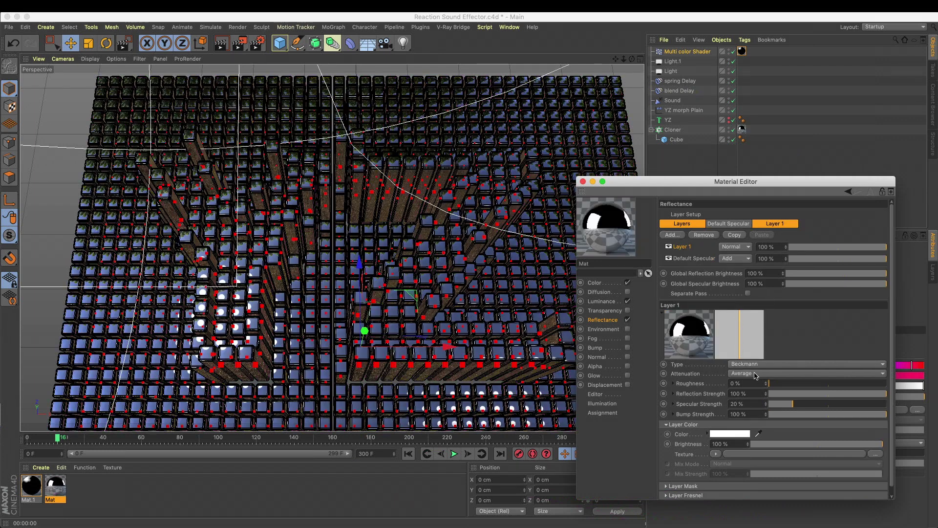
pyautogui.write('4')
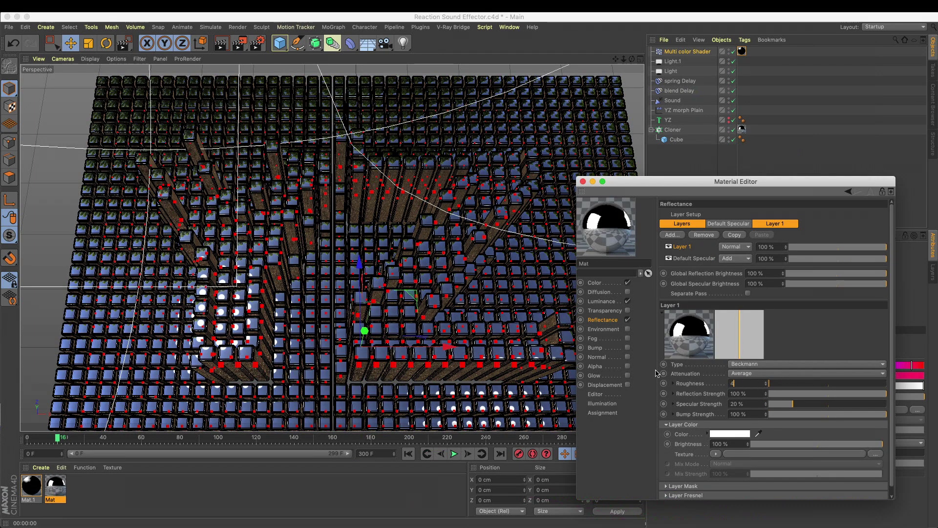
pyautogui.write('0')
pyautogui.press('Return')
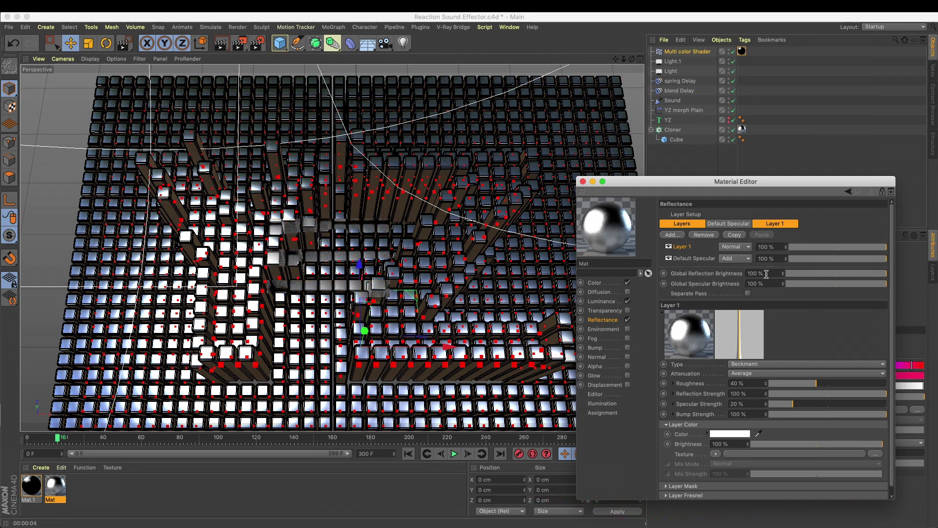
# - Lower Mat's global reflection brightness and Layer 1 opacity to 50% each, and adjust the layer's roughness
pyautogui.write('0')
pyautogui.press('Return')
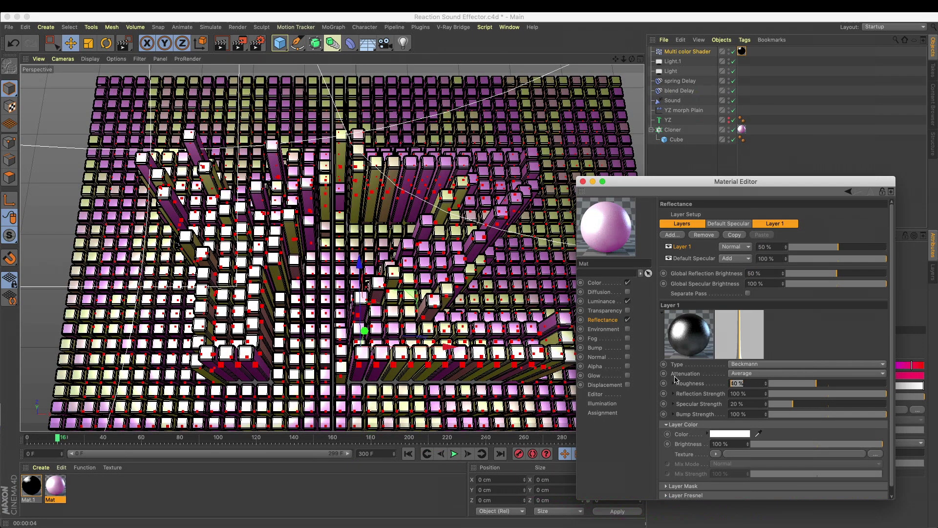
pyautogui.write('0')
pyautogui.press('Return')
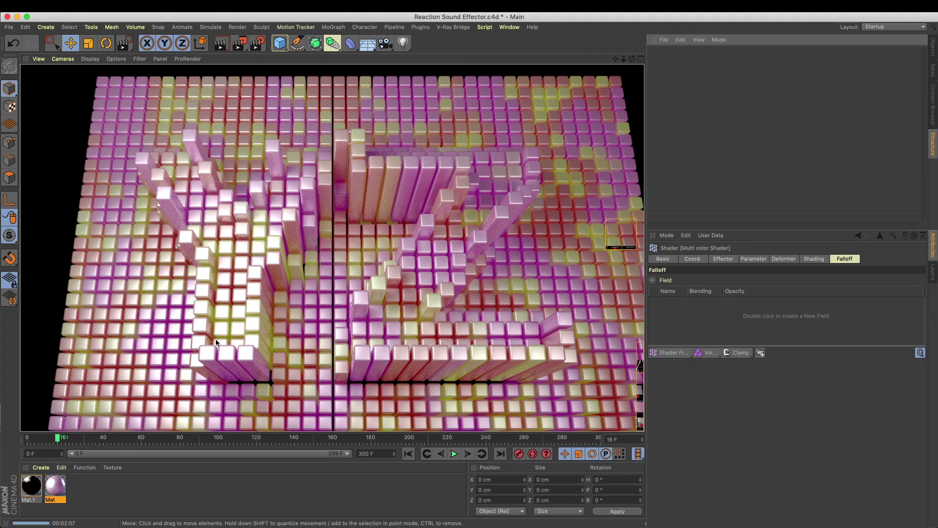
# - Add the YZ text object as a falloff field of the Multi color Shader effector
pyautogui.click(401, 173)
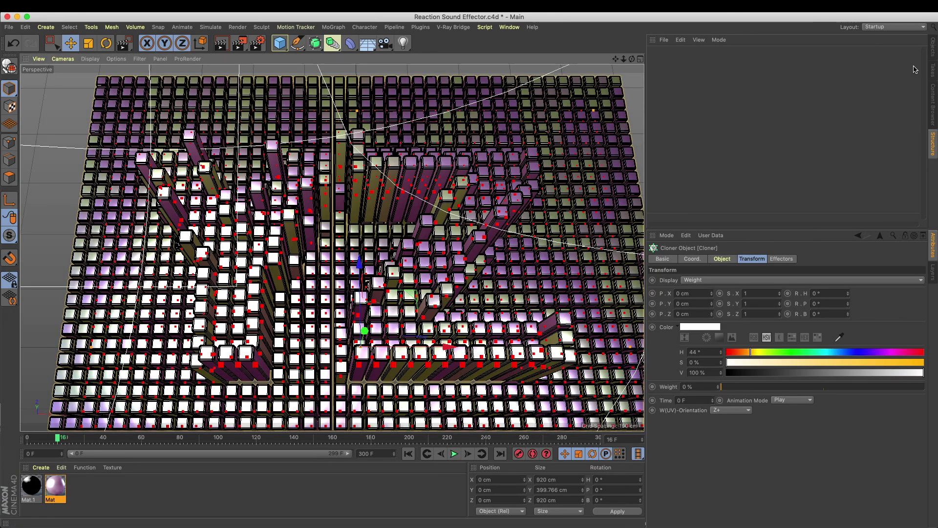
pyautogui.click(932, 56)
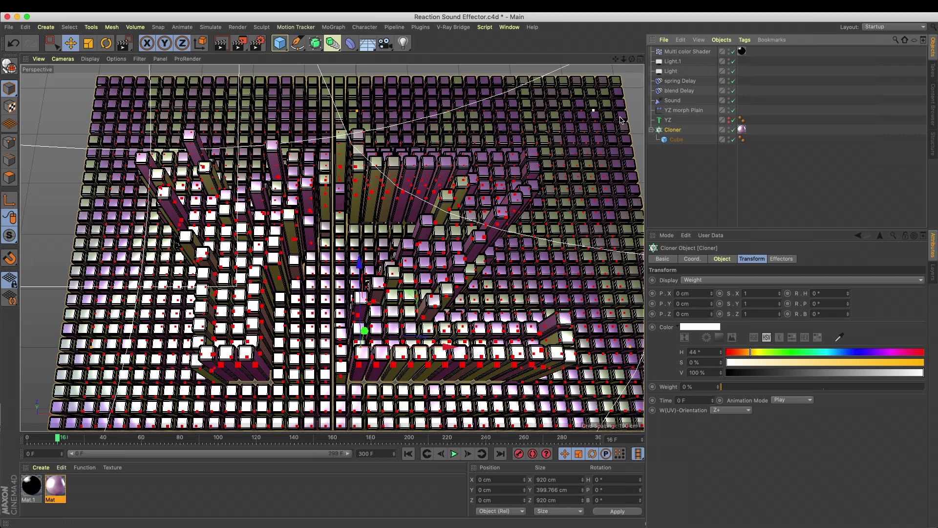
pyautogui.click(677, 51)
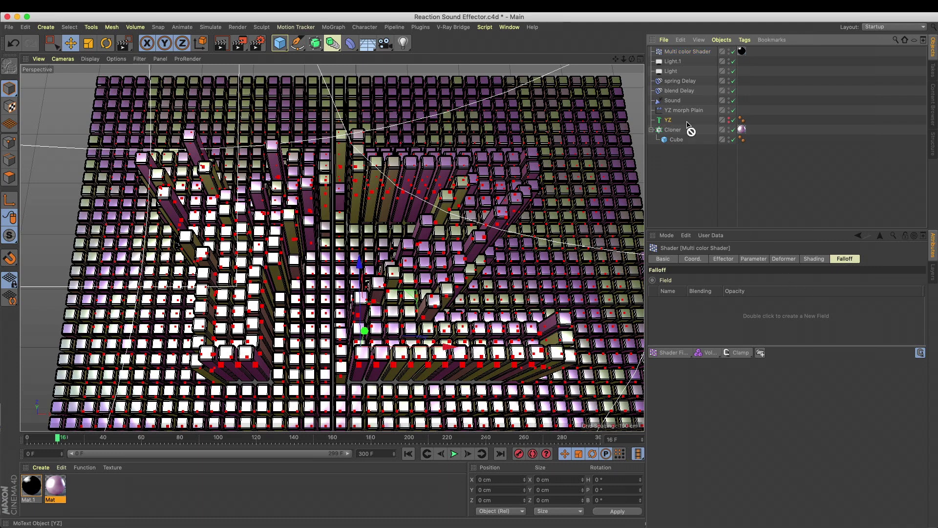
pyautogui.moveTo(694, 319); pyautogui.dragTo(702, 318)
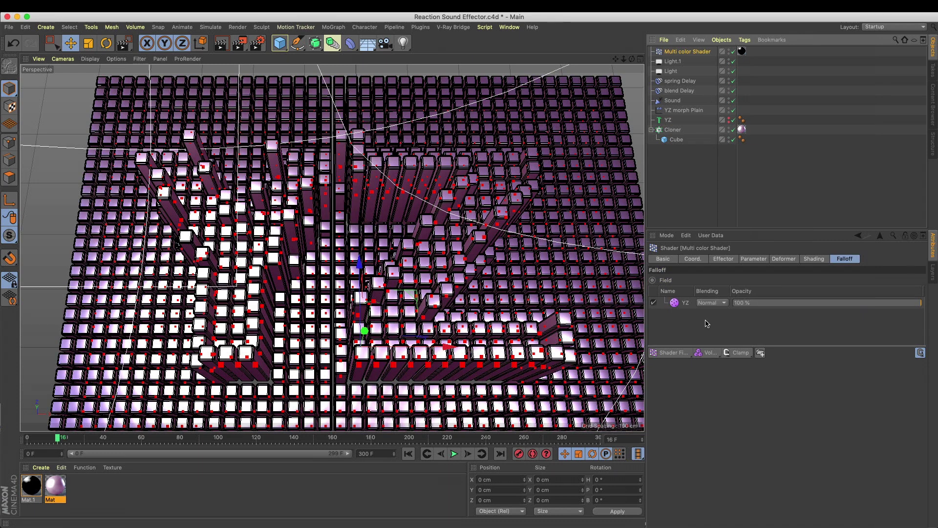
# - Set the YZ field layer to Surface mode with a 100 cm radius and deselect everything
pyautogui.click(685, 303)
pyautogui.click(708, 412)
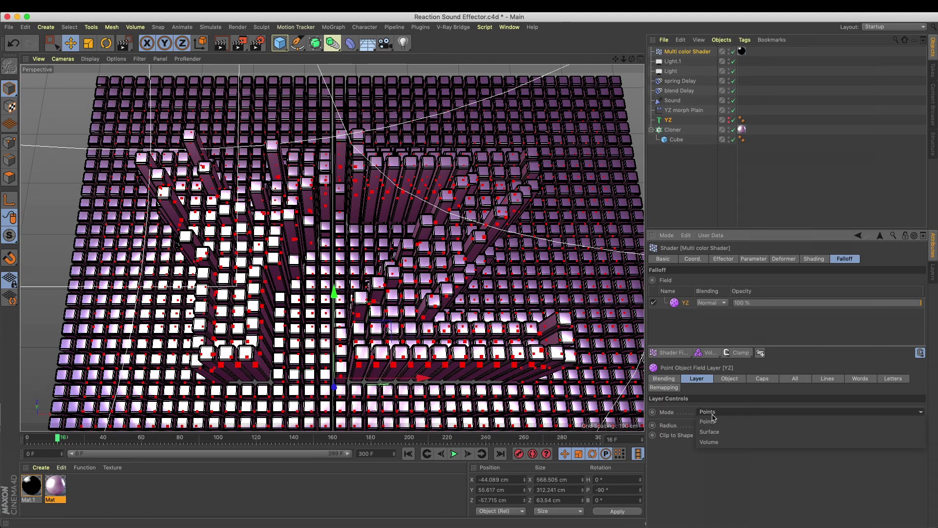
pyautogui.click(714, 421)
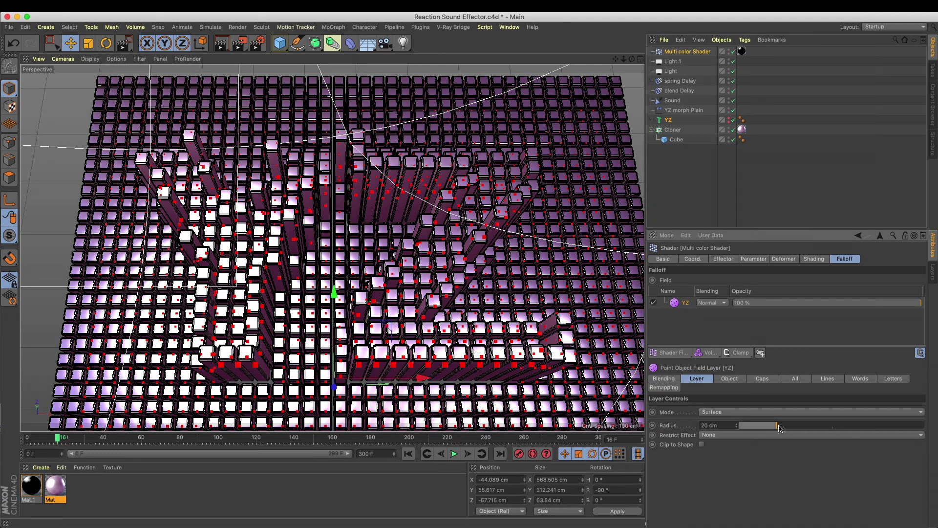
pyautogui.moveTo(833, 428); pyautogui.dragTo(935, 445)
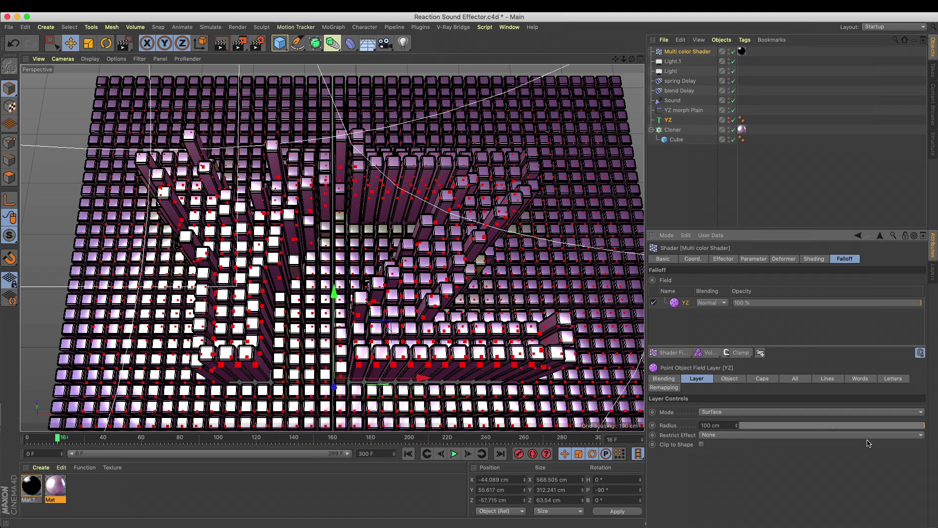
pyautogui.click(769, 425)
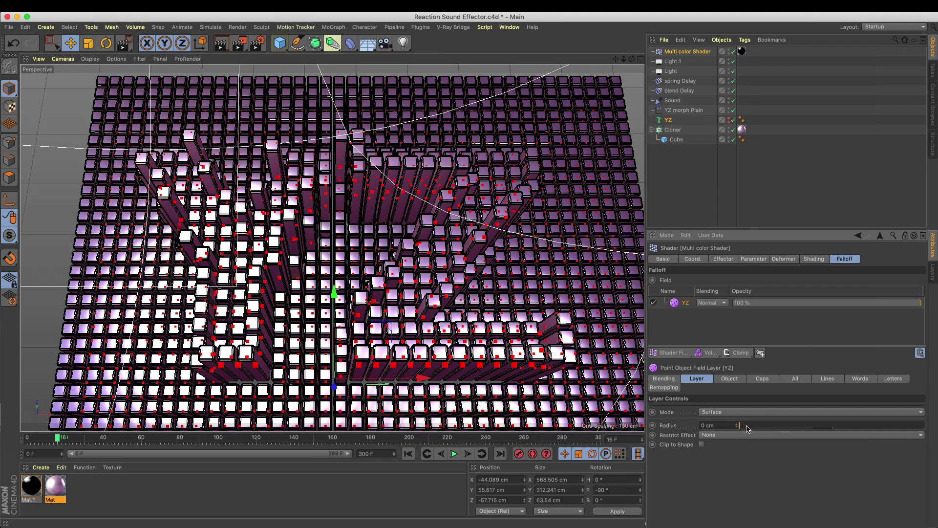
pyautogui.moveTo(790, 425); pyautogui.dragTo(933, 427)
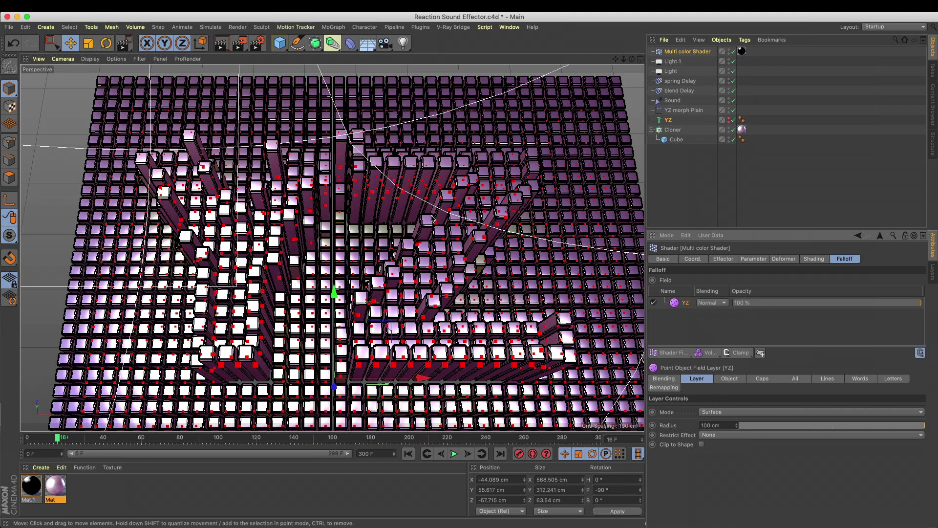
pyautogui.click(77, 125)
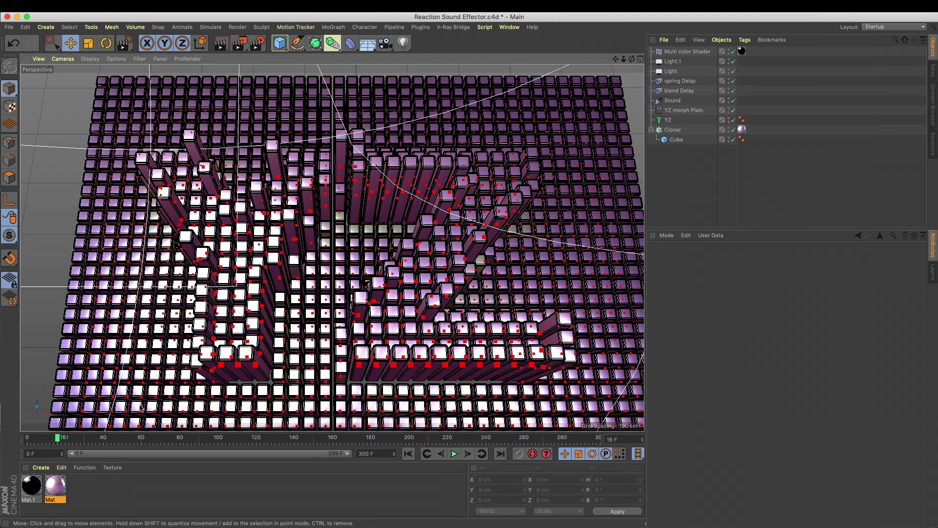
# - Open the Noise shader in Mat.1's Color channel and set its global scale to 100%
pyautogui.doubleClick(30, 480)
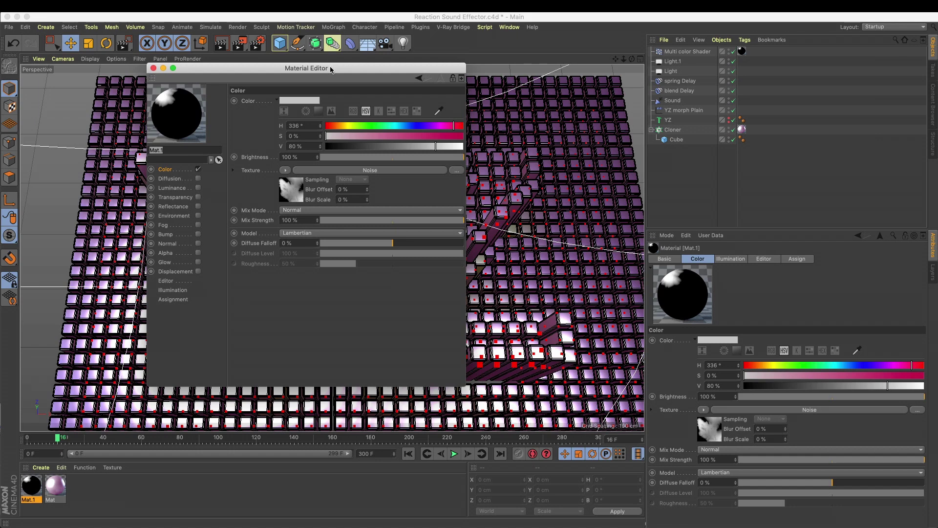
pyautogui.moveTo(331, 69); pyautogui.dragTo(632, 166)
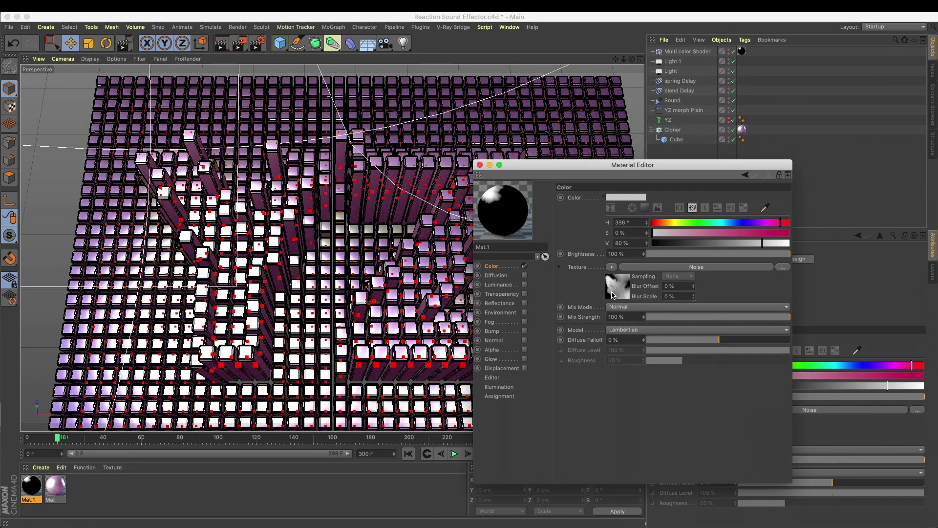
pyautogui.click(613, 293)
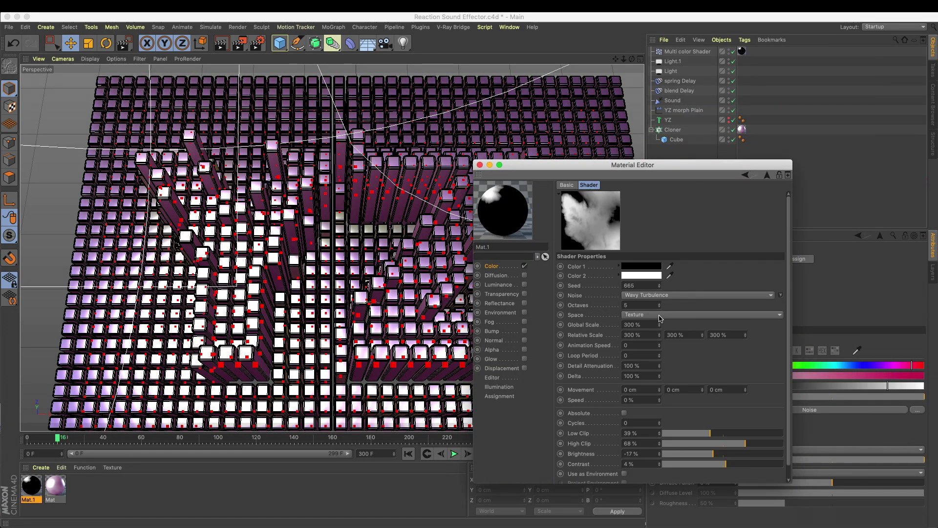
pyautogui.write('100')
pyautogui.press('Return')
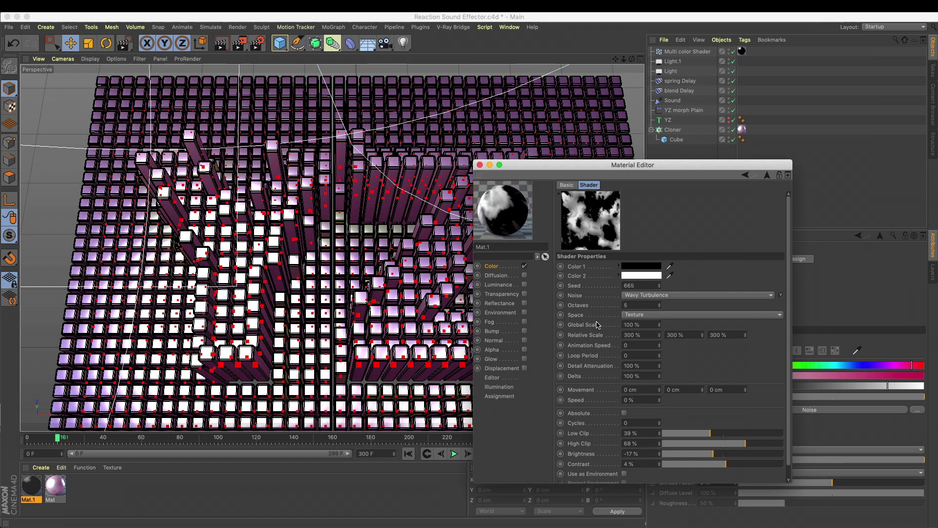
# - Set all three relative scale values of Mat.1's Noise to 100%
pyautogui.press('Tab')
pyautogui.write('100')
pyautogui.press('Tab')
pyautogui.write('11')
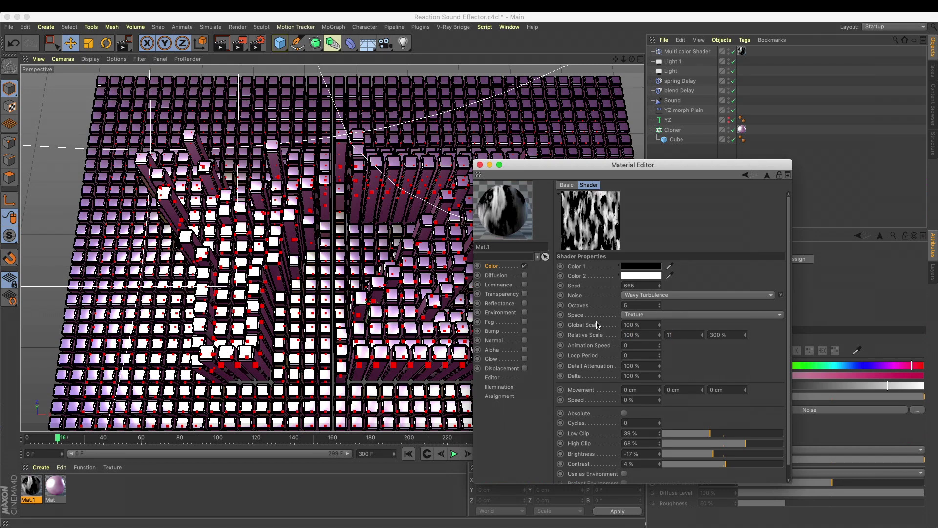
pyautogui.write('00')
pyautogui.press('Tab')
pyautogui.write('100')
pyautogui.press('Return')
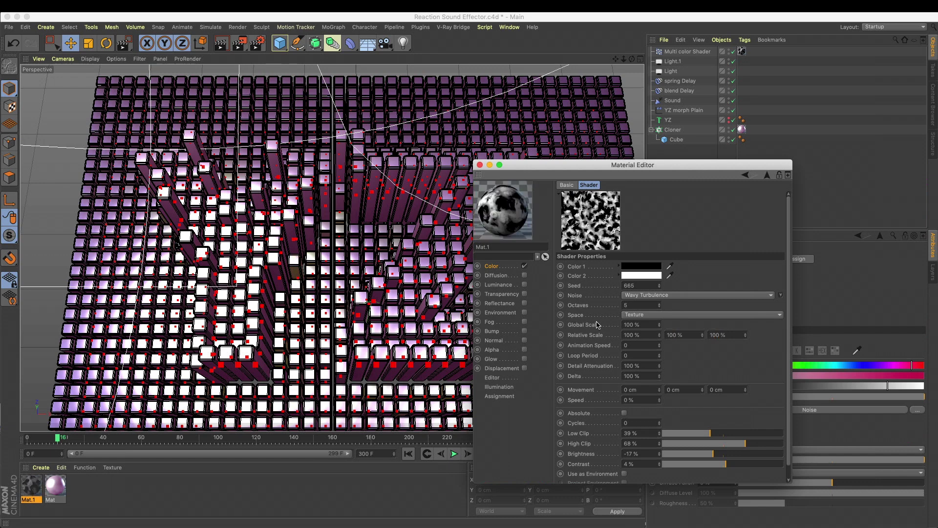
# - Try the Sema and Stupl noise types for Mat.1's Noise shader and switch it to Turbulence
pyautogui.click(649, 295)
pyautogui.click(656, 396)
pyautogui.scroll(-2, 658, 297)
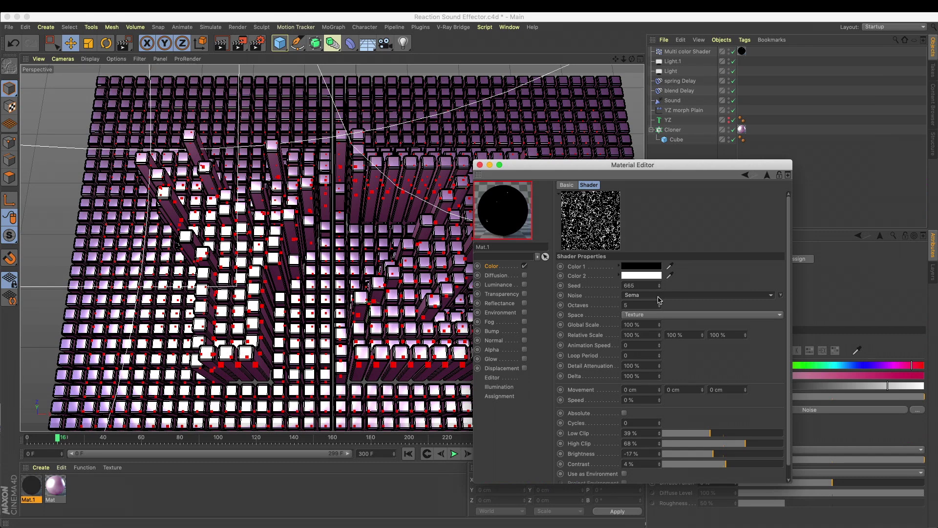
pyautogui.scroll(-1, 658, 298)
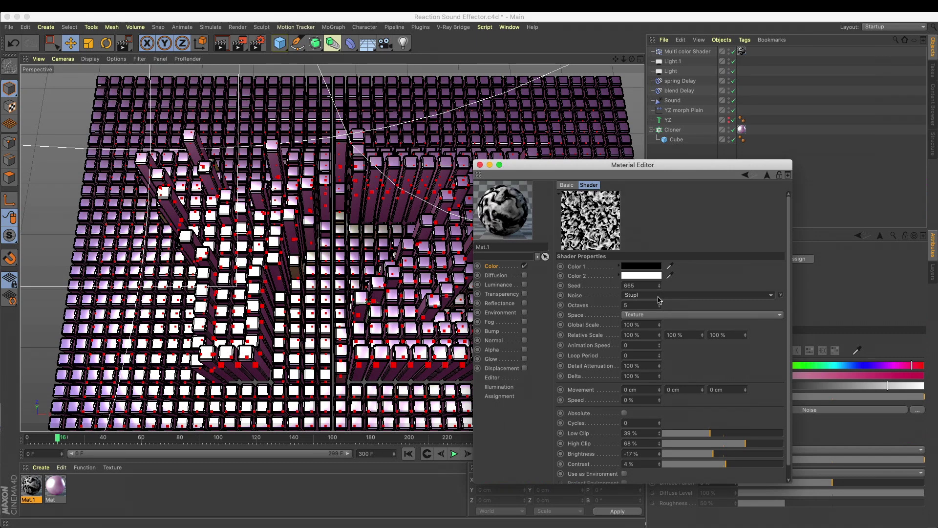
pyautogui.scroll(-1, 658, 299)
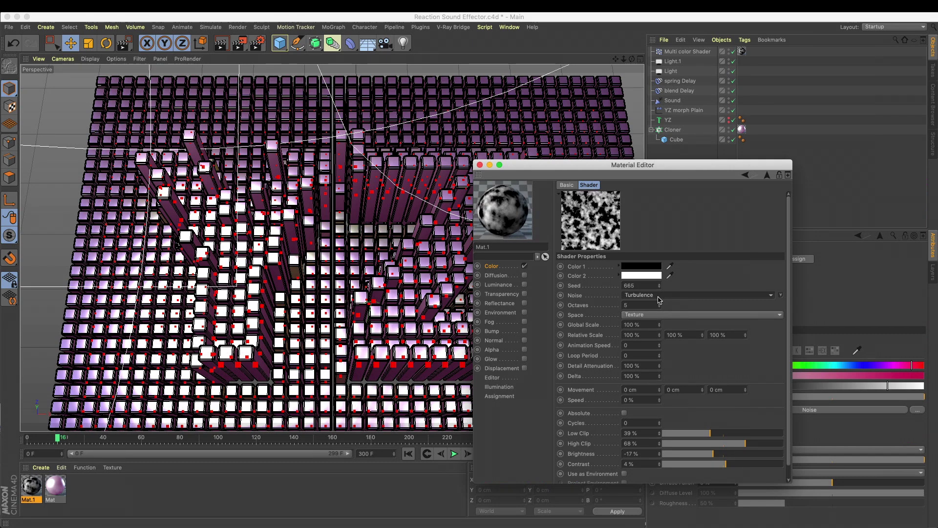
# - Set the global scale of Mat.1's Noise shader to 300% and close the material settings
pyautogui.doubleClick(644, 325)
pyautogui.write('300')
pyautogui.press('Return')
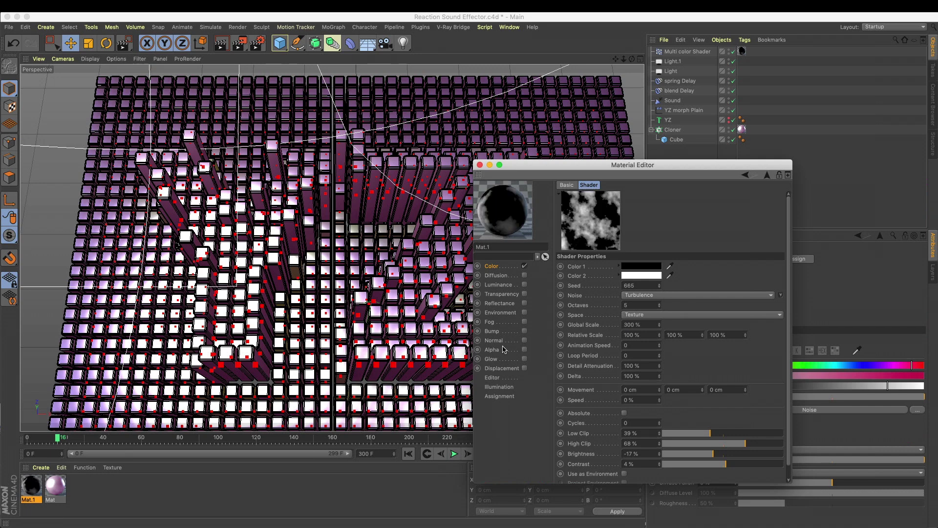
pyautogui.moveTo(483, 166); pyautogui.dragTo(471, 250)
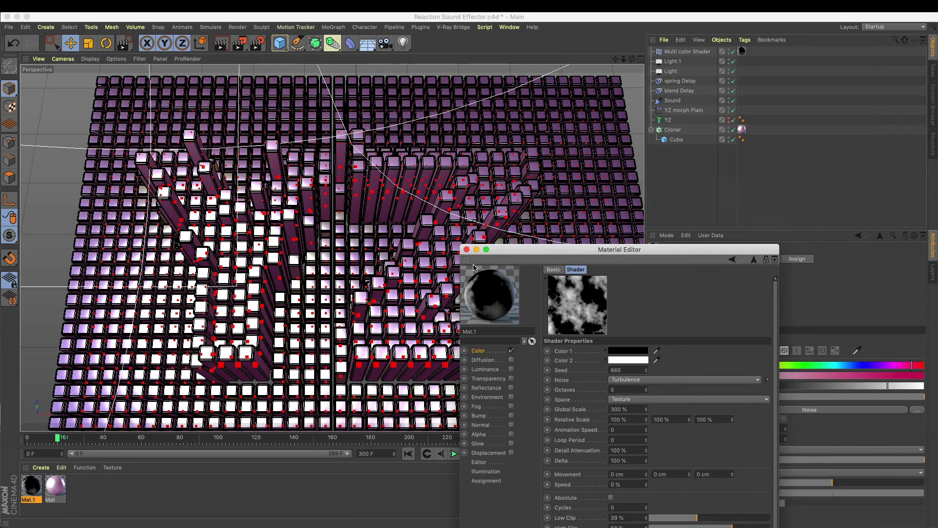
pyautogui.click(466, 250)
# - In Mat's Luminance Colorizer gradient, shift the black, red and yellow knots closer to the magenta end
pyautogui.doubleClick(55, 489)
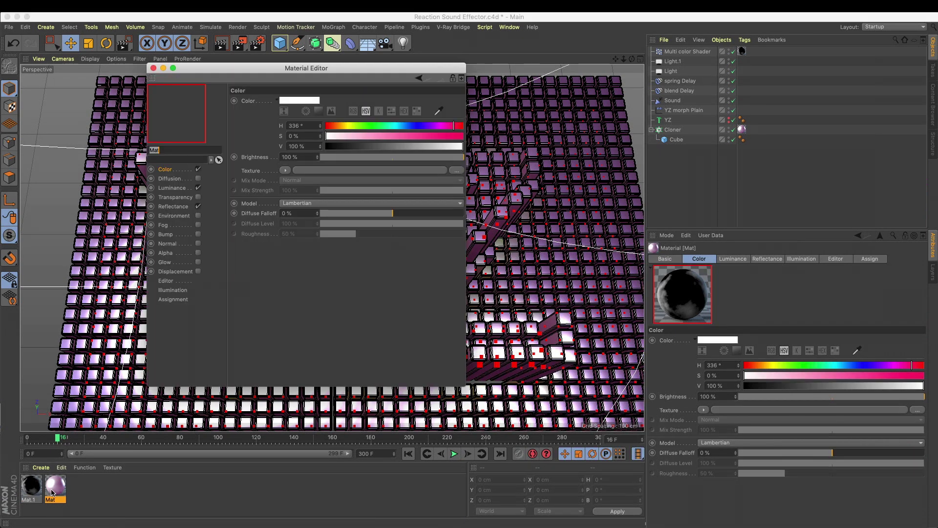
pyautogui.click(175, 189)
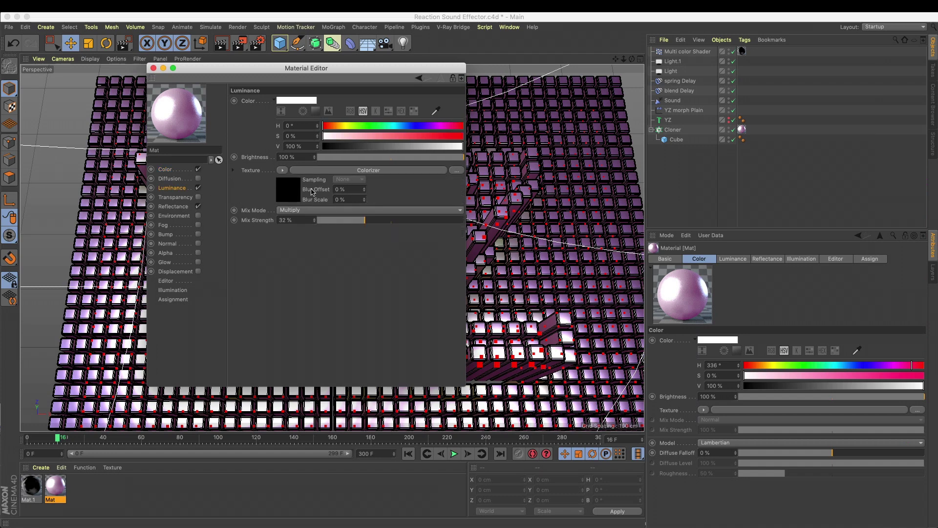
pyautogui.click(291, 193)
pyautogui.moveTo(323, 72); pyautogui.dragTo(745, 171)
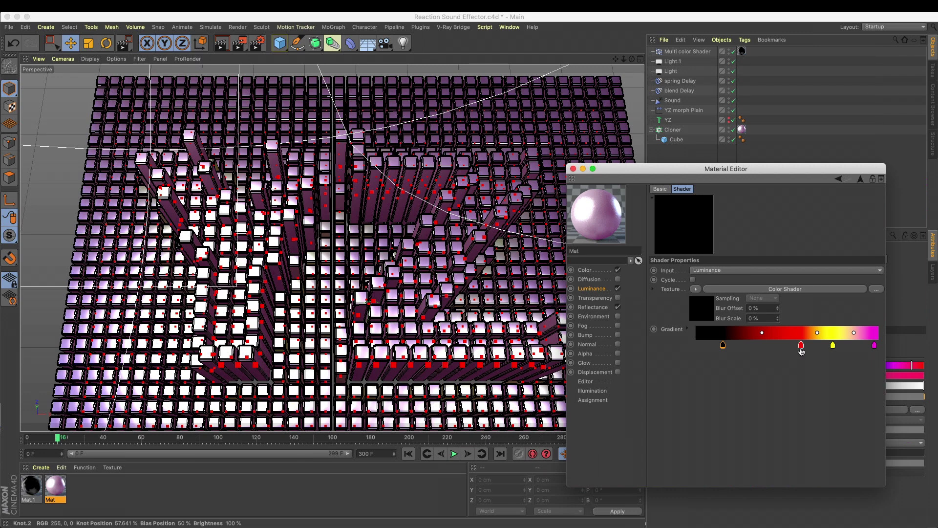
pyautogui.moveTo(800, 347); pyautogui.dragTo(765, 348)
pyautogui.moveTo(833, 346); pyautogui.dragTo(796, 347)
pyautogui.moveTo(795, 350); pyautogui.dragTo(847, 349)
pyautogui.moveTo(725, 346); pyautogui.dragTo(787, 346)
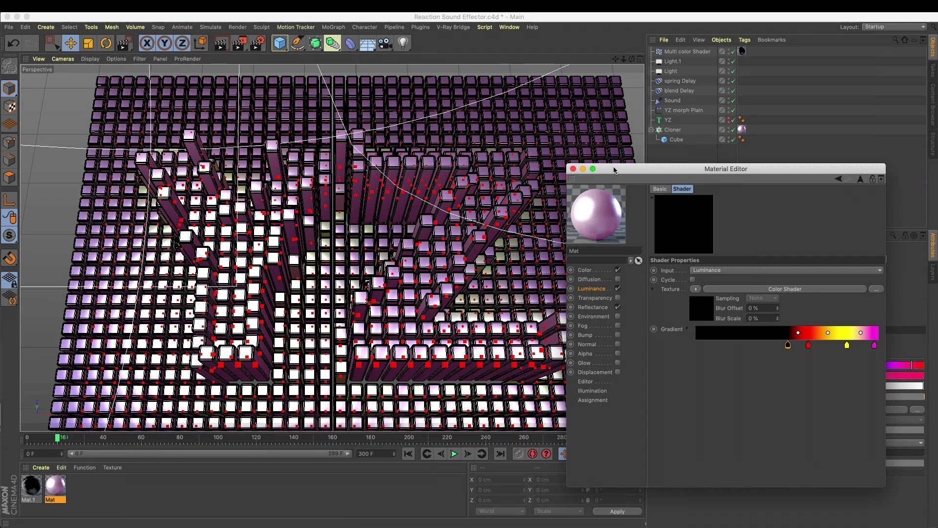
# - Turn off Mat's Reflectance channel and show the Multi color Shader effector's falloff settings
pyautogui.moveTo(613, 169); pyautogui.dragTo(632, 174)
pyautogui.click(636, 313)
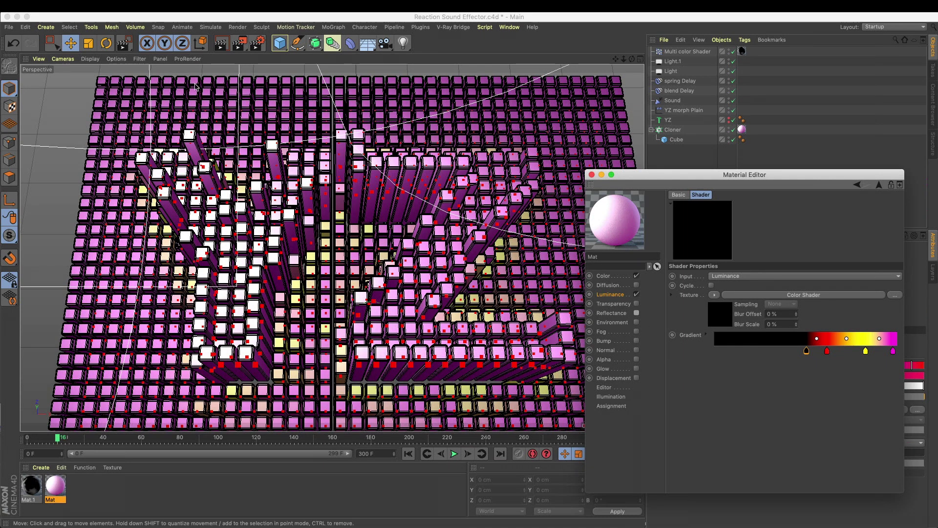
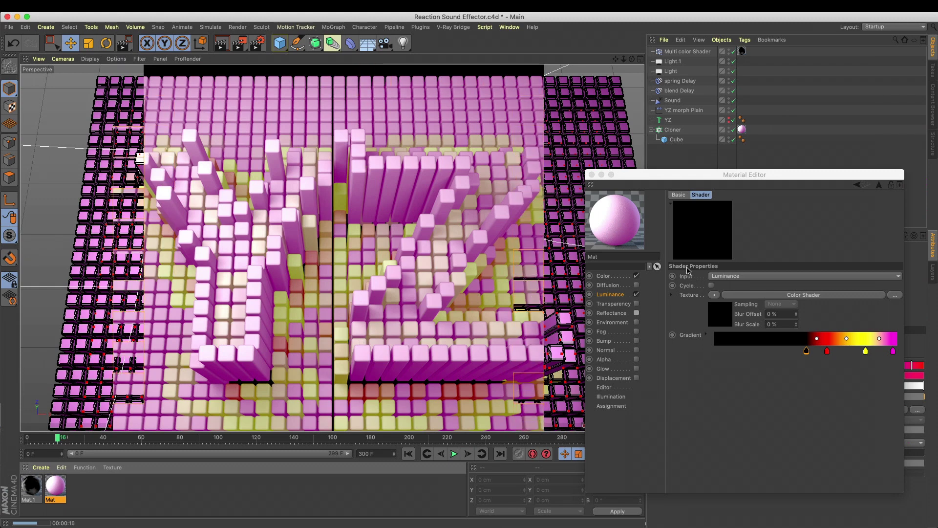
pyautogui.moveTo(661, 176); pyautogui.dragTo(173, 417)
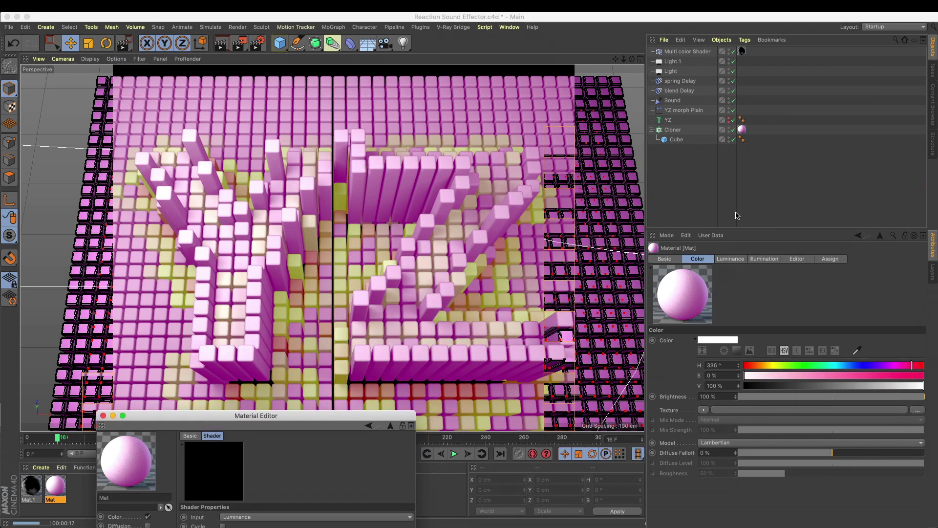
pyautogui.click(681, 51)
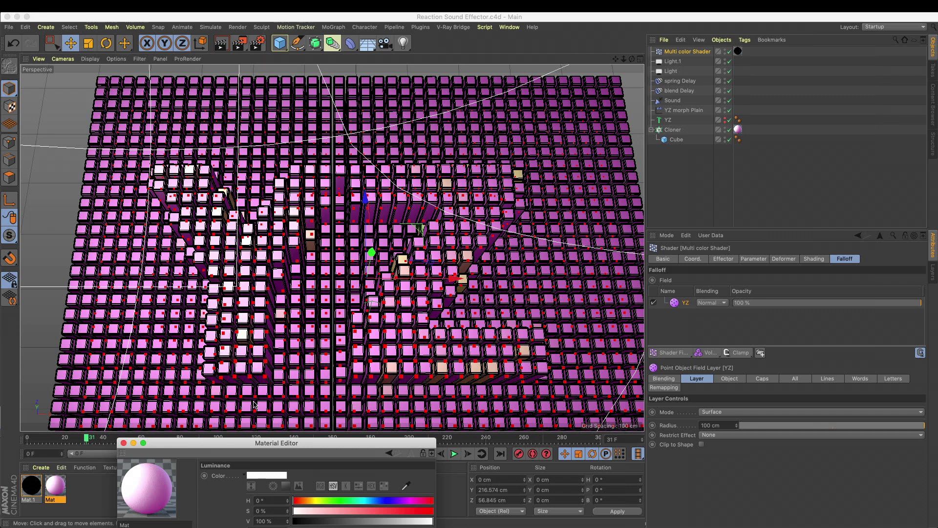
pyautogui.click(675, 55)
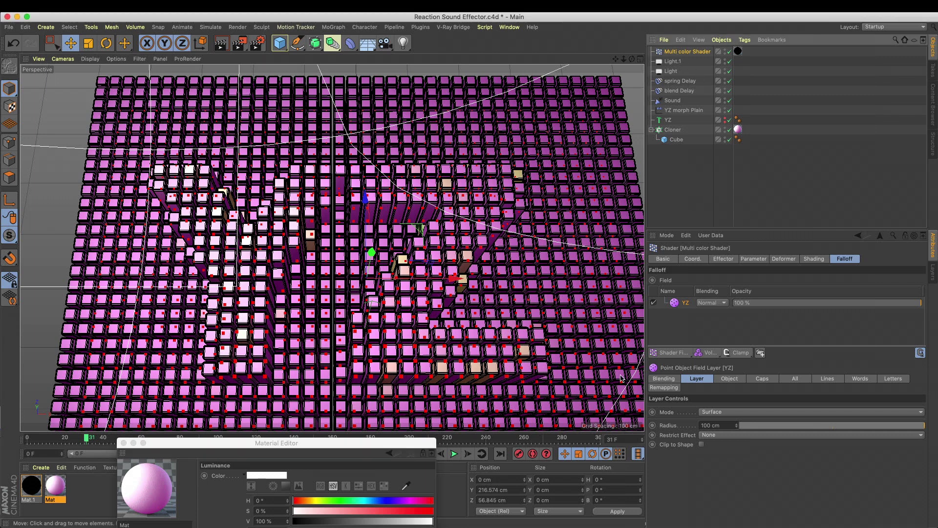
# - In the Noise shader of Mat.1's Luminance channel, set the low clip to 13% and the contrast to 62%
pyautogui.moveTo(376, 446); pyautogui.dragTo(717, 262)
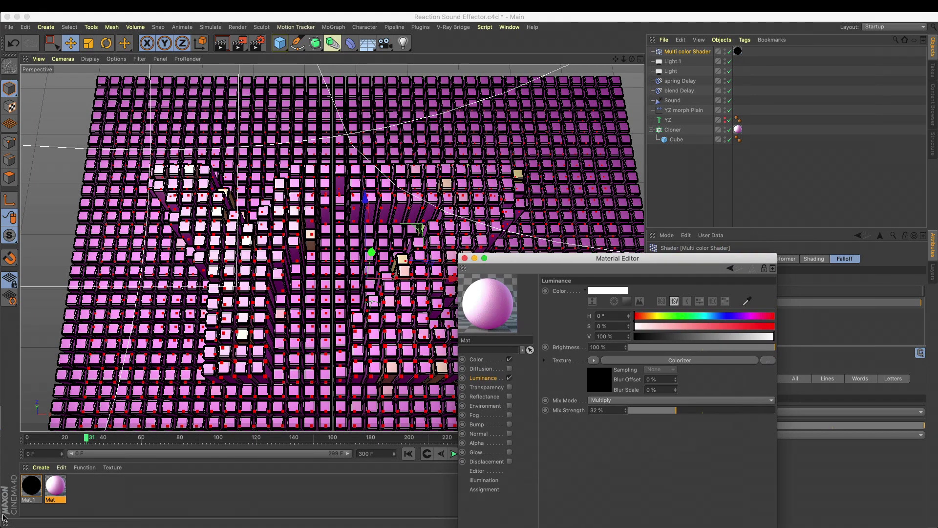
pyautogui.click(31, 485)
pyautogui.moveTo(555, 258); pyautogui.dragTo(583, 194)
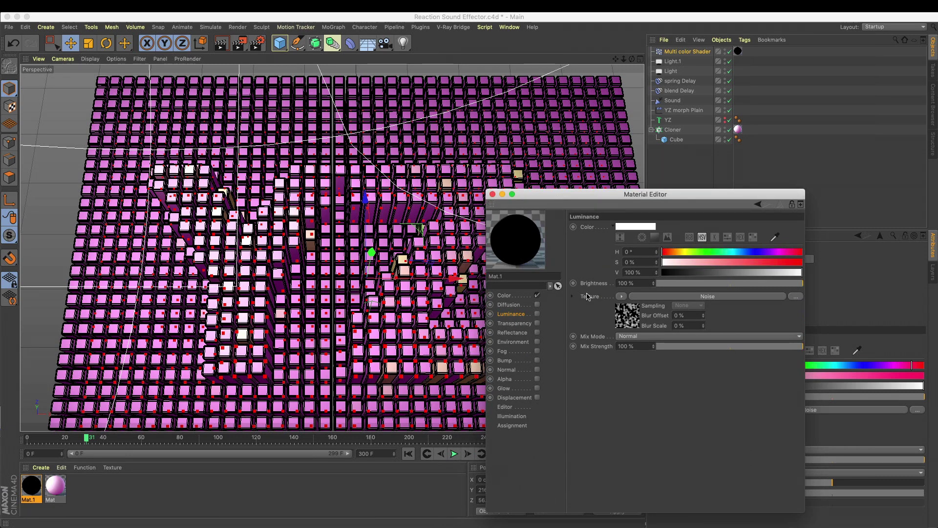
pyautogui.click(625, 320)
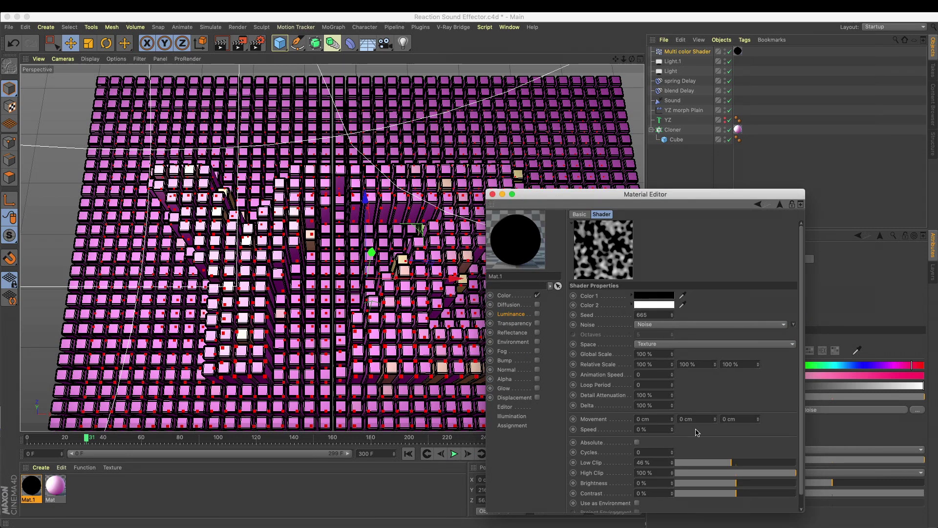
pyautogui.moveTo(701, 465); pyautogui.dragTo(704, 466)
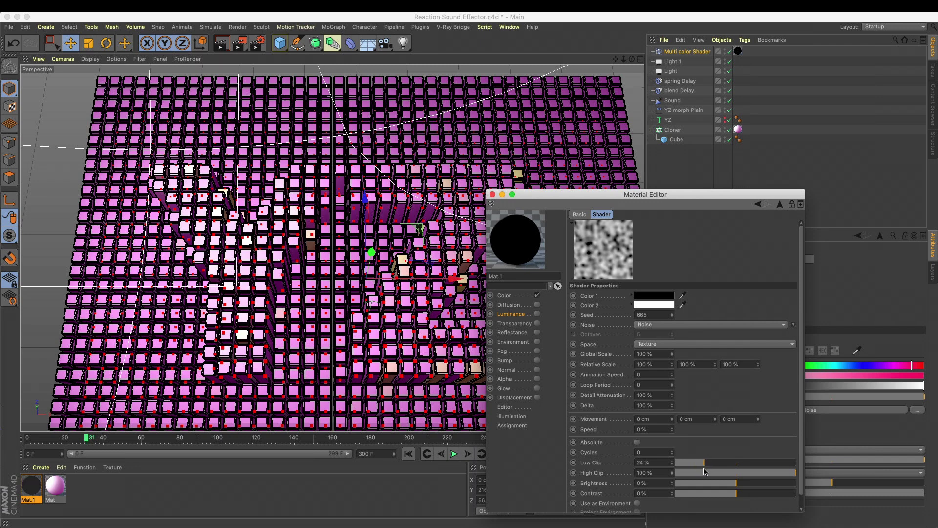
pyautogui.click(773, 494)
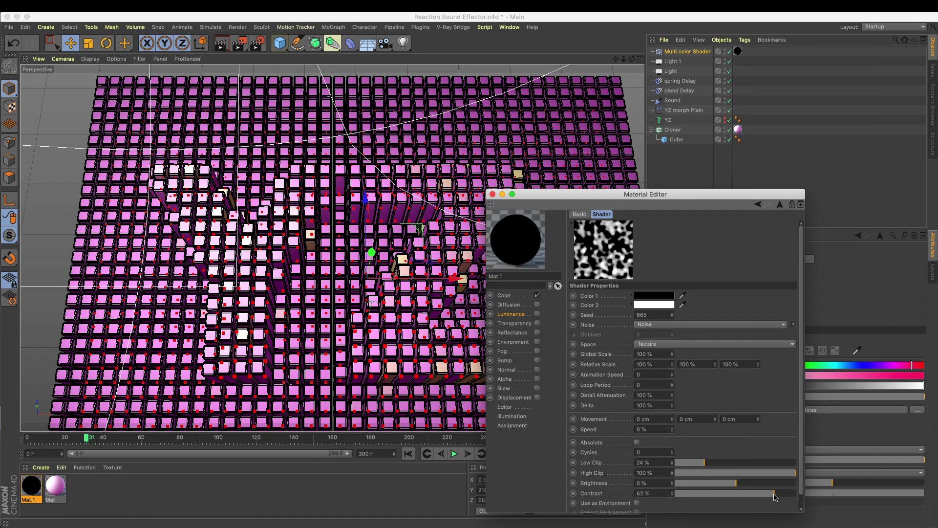
pyautogui.click(688, 462)
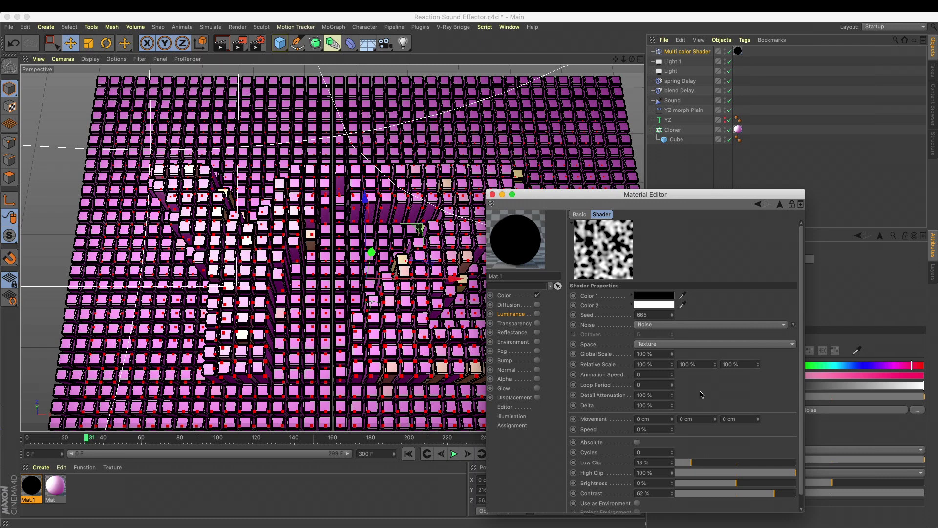
# - Step through the noise types of Mat.1's Luminance Noise, including Mod Noise and Pezo, and settle on Cell Voronoi
pyautogui.click(665, 325)
pyautogui.click(646, 364)
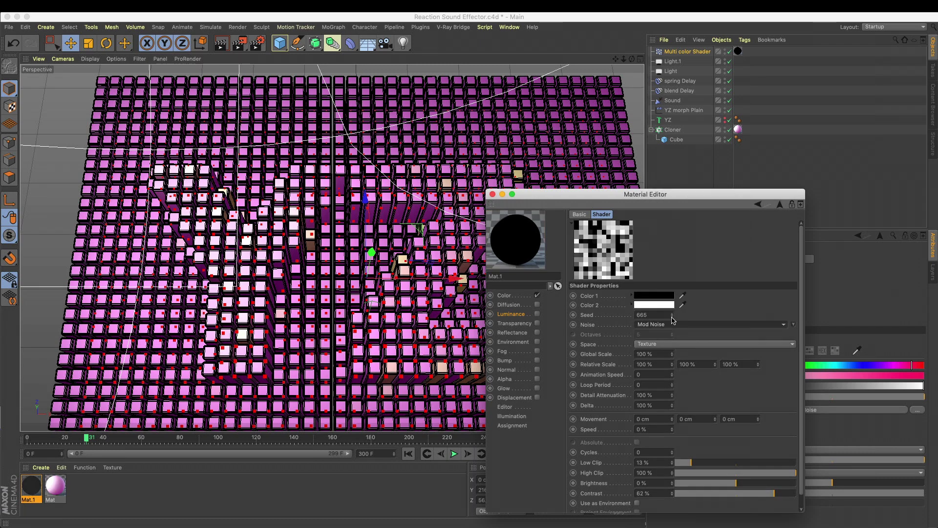
pyautogui.press('Down')
pyautogui.press('Down')
pyautogui.press('Down')
pyautogui.press('Down')
pyautogui.press('Down')
pyautogui.press('Down')
pyautogui.press('Down')
pyautogui.press('Down')
pyautogui.press('Down')
pyautogui.press('Down')
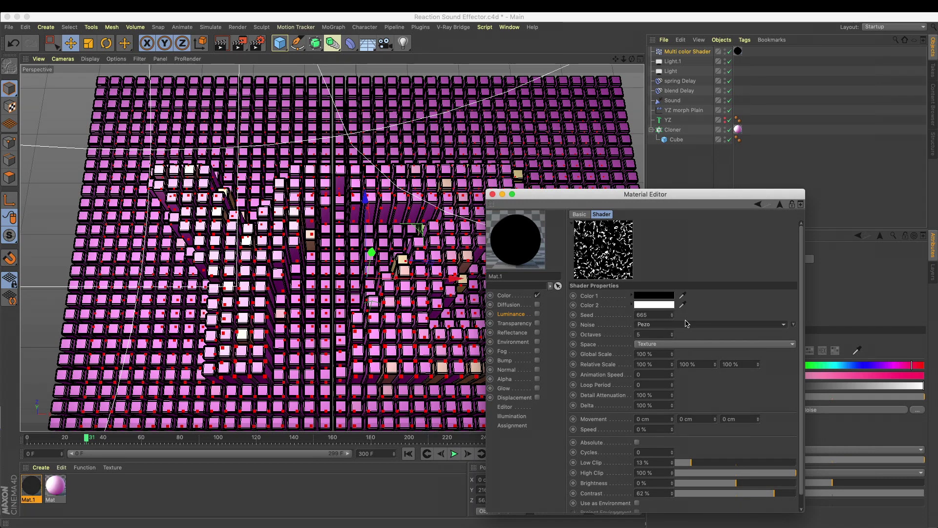
pyautogui.doubleClick(660, 353)
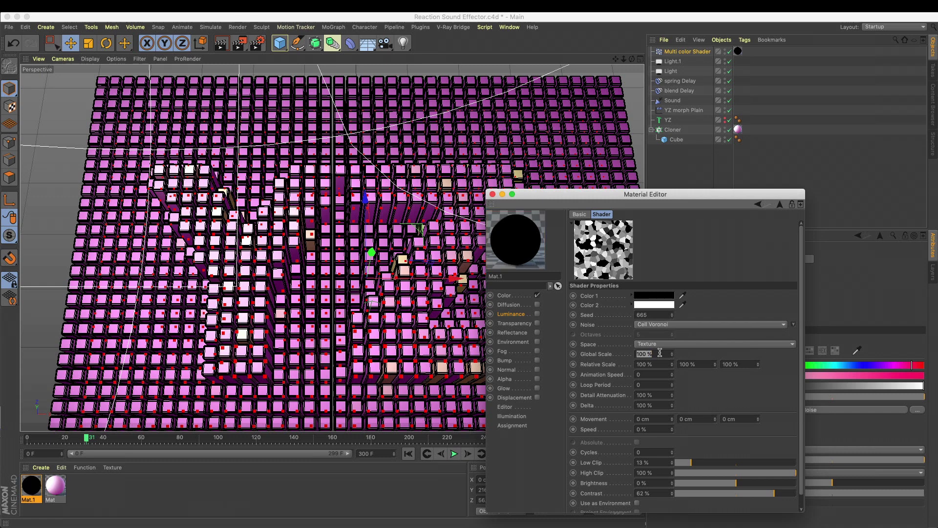
pyautogui.press('Return')
# - In the Noise shader of Mat.1's Color channel, set global scale to 300%, low clip to 5% and contrast to -81%
pyautogui.click(518, 295)
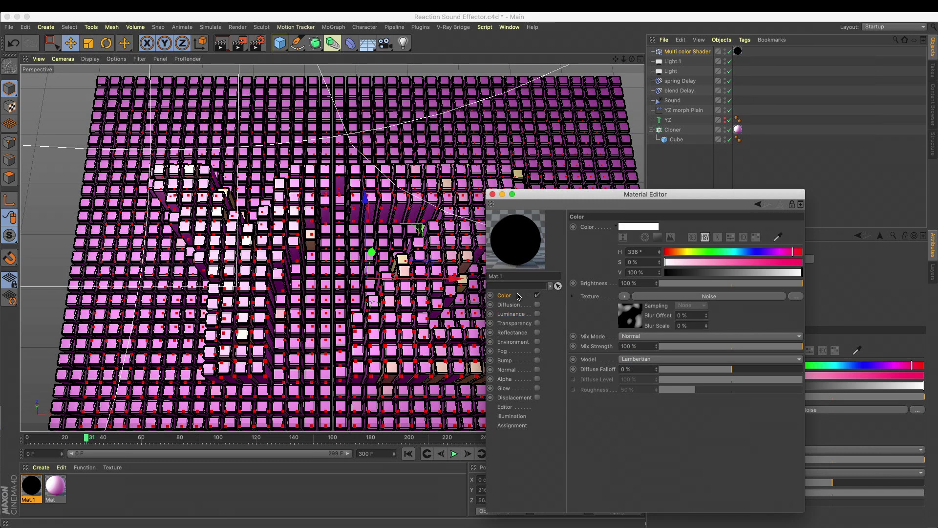
pyautogui.click(630, 313)
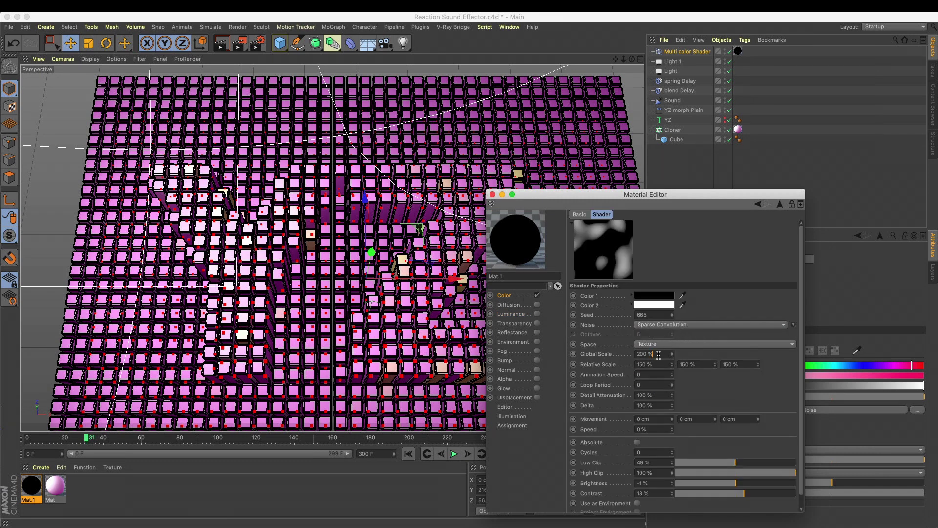
pyautogui.click(658, 354)
pyautogui.write('300')
pyautogui.press('Return')
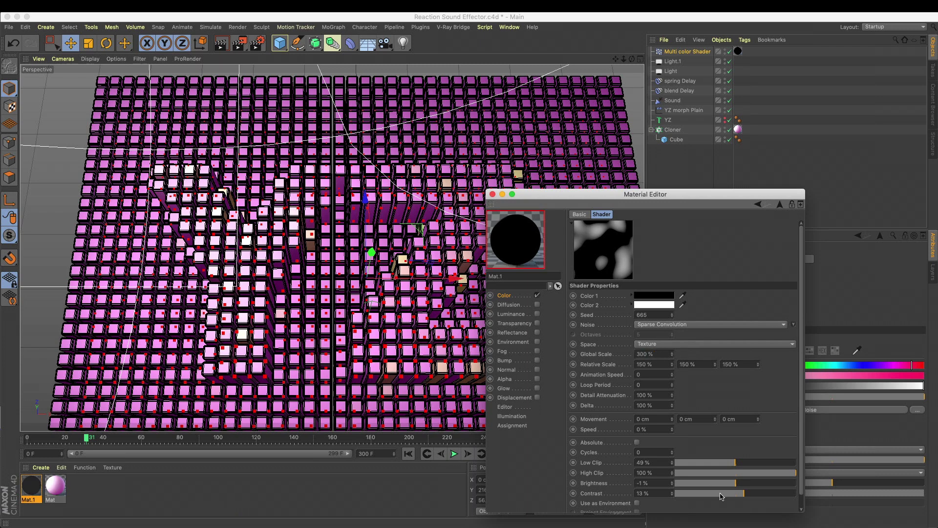
pyautogui.moveTo(721, 465); pyautogui.dragTo(682, 466)
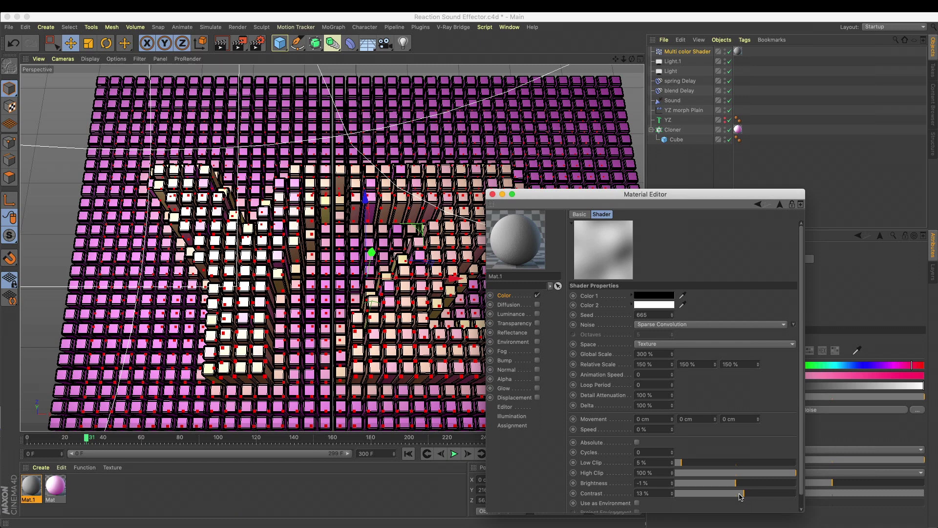
pyautogui.moveTo(751, 496); pyautogui.dragTo(685, 495)
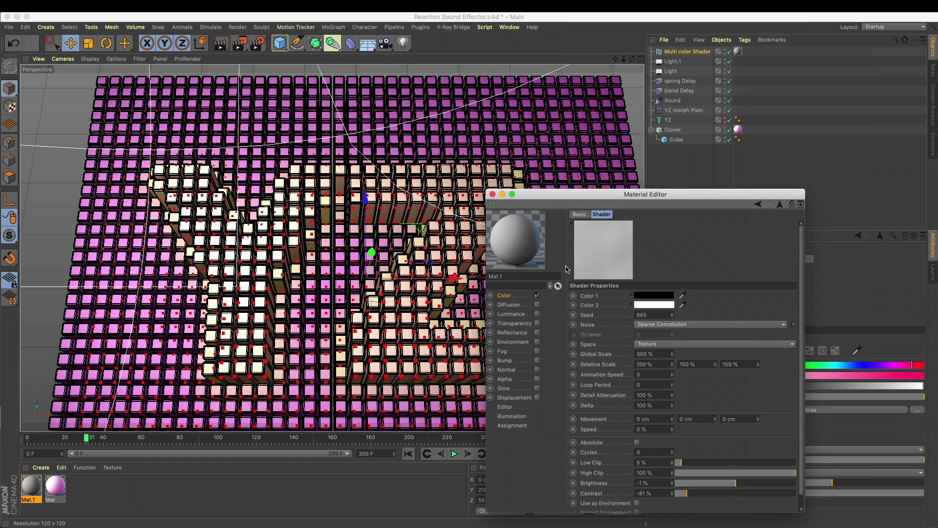
# - Move the middle red knot of Mat's Luminance Colorizer gradient to about 49% and show the Multi color Shader's falloff settings
pyautogui.click(63, 485)
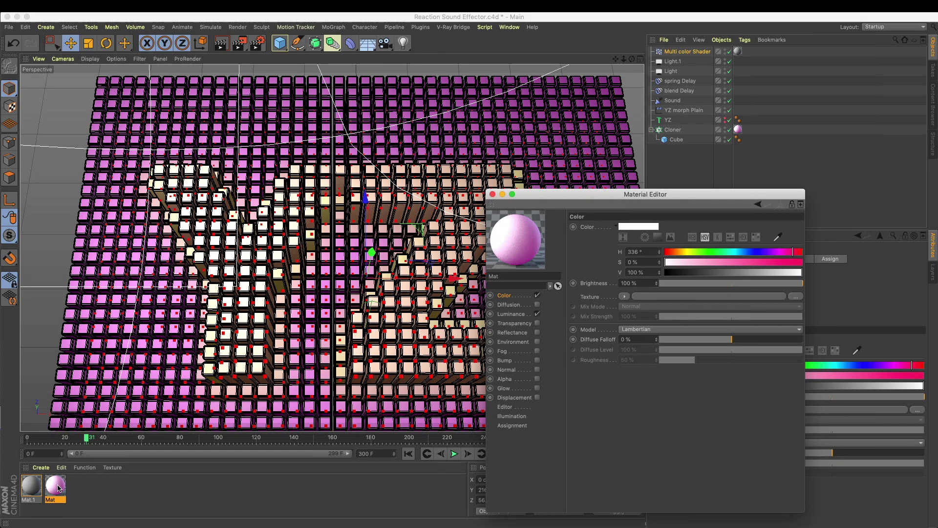
pyautogui.click(511, 314)
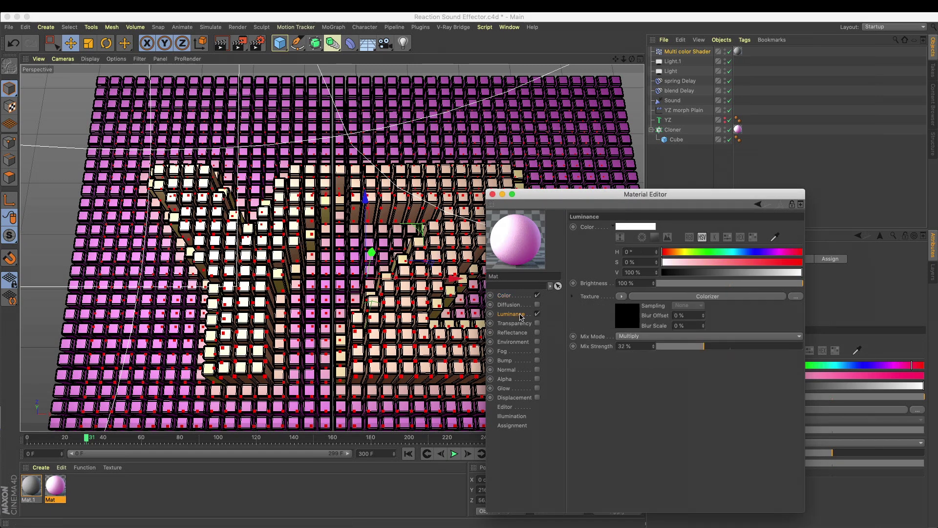
pyautogui.click(628, 316)
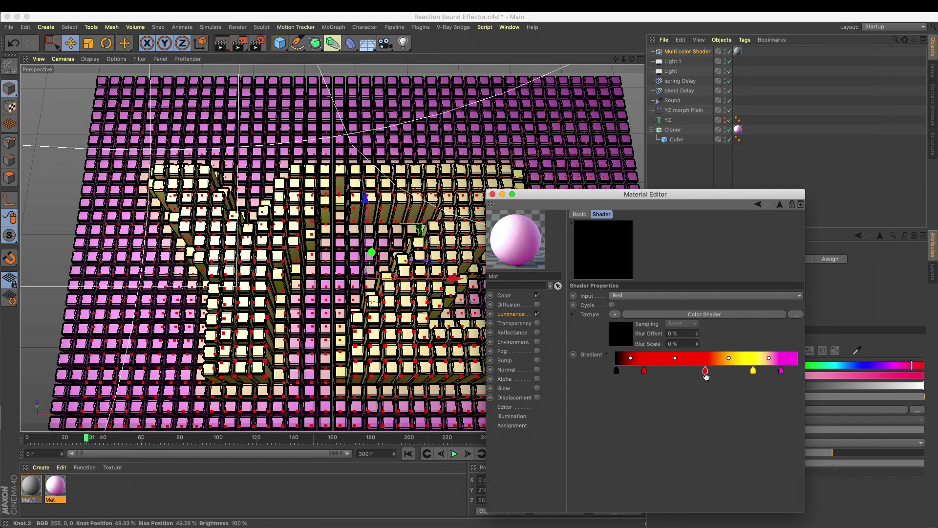
pyautogui.moveTo(684, 196); pyautogui.dragTo(383, 484)
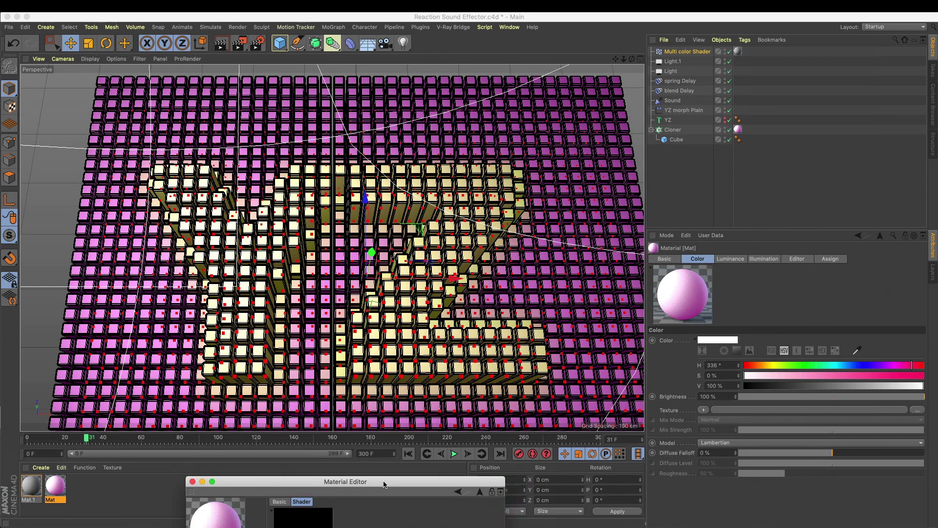
pyautogui.click(674, 52)
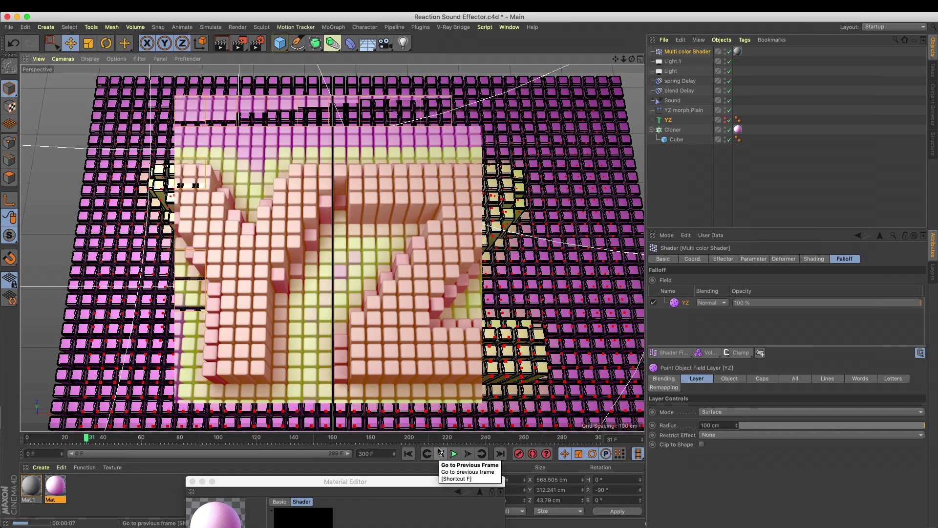
# - Move the Colorizer gradient's magenta knot to the very end and shift the yellow and middle red knots close to it
pyautogui.moveTo(318, 481); pyautogui.dragTo(664, 185)
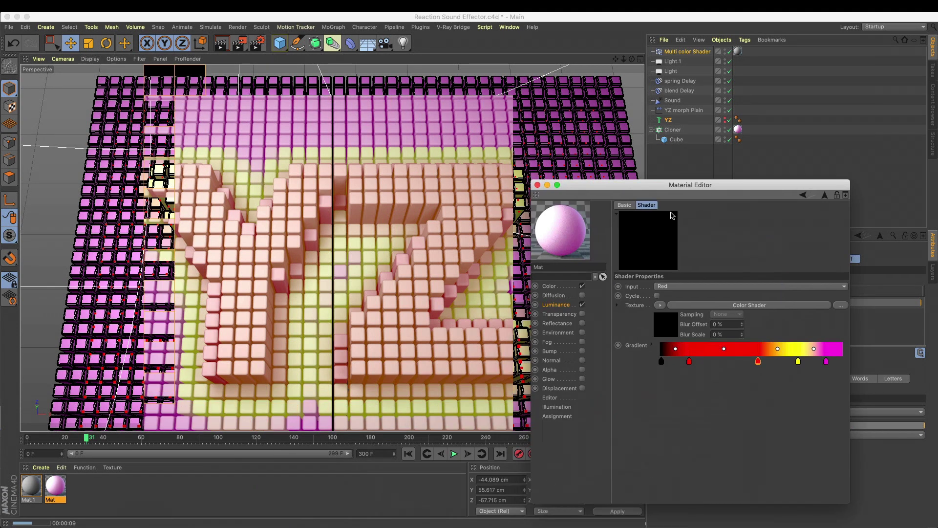
pyautogui.moveTo(825, 361); pyautogui.dragTo(842, 361)
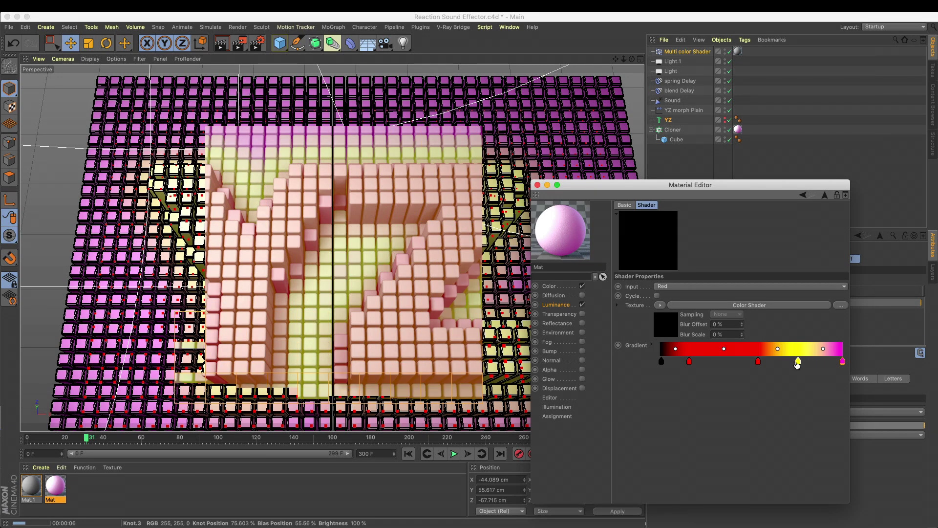
pyautogui.moveTo(797, 364); pyautogui.dragTo(824, 364)
pyautogui.moveTo(757, 362); pyautogui.dragTo(805, 366)
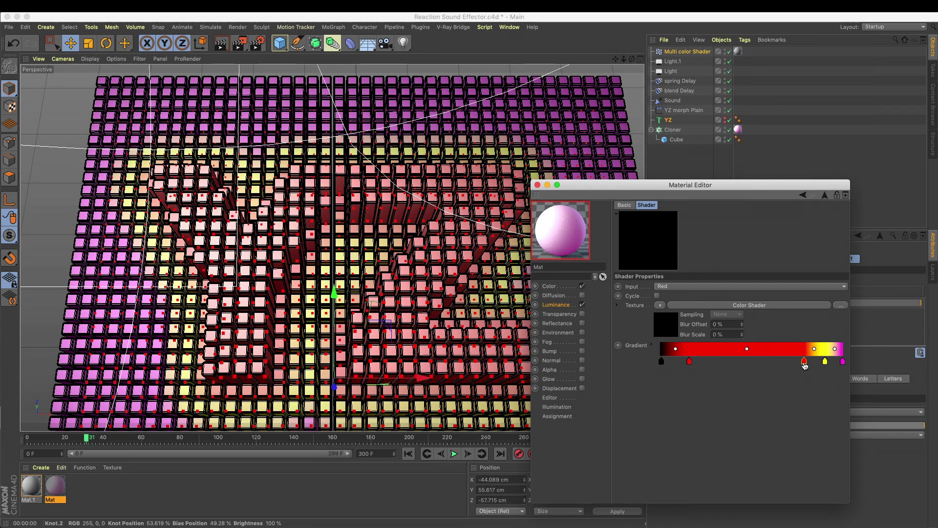
pyautogui.moveTo(654, 185); pyautogui.dragTo(711, 177)
pyautogui.moveTo(839, 358); pyautogui.dragTo(870, 359)
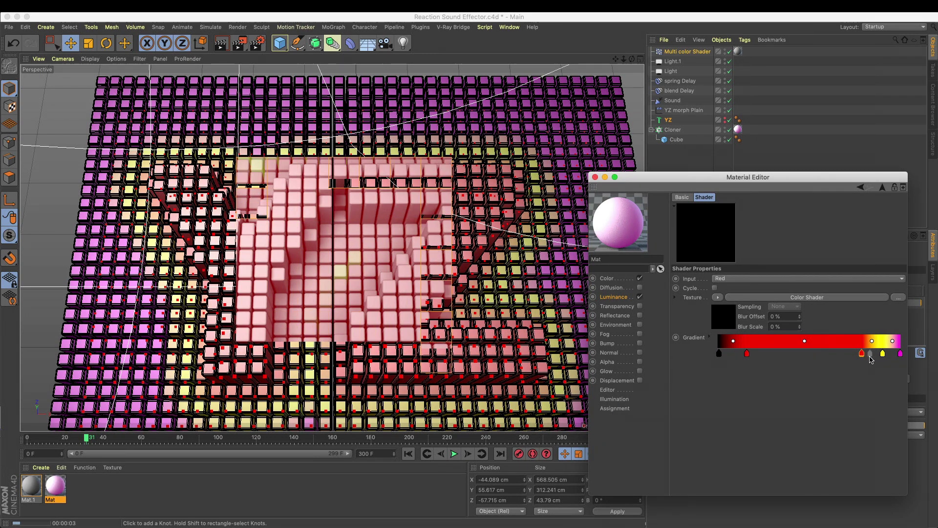
pyautogui.moveTo(748, 177); pyautogui.dragTo(464, 425)
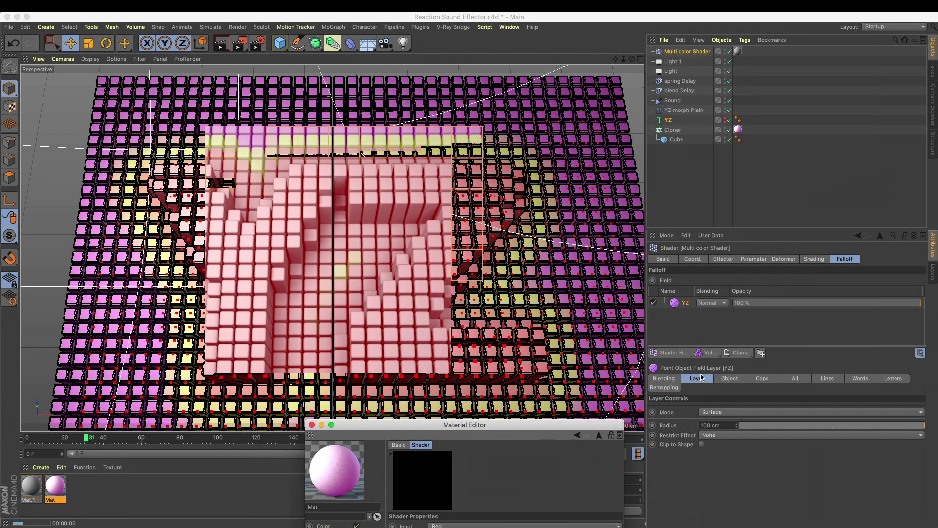
# - Reduce the radius of the YZ point object field layer in the Multi color Shader's falloff to 66 cm
pyautogui.click(681, 426)
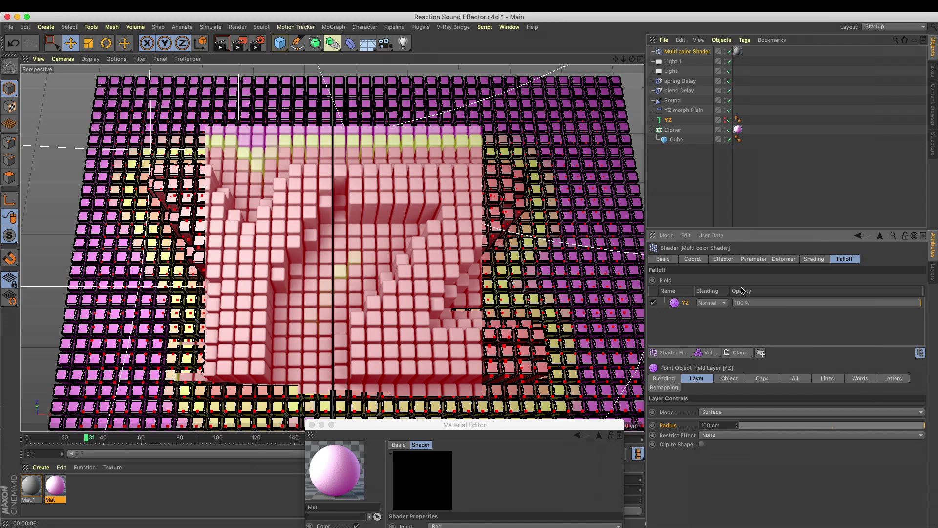
pyautogui.moveTo(916, 430); pyautogui.dragTo(864, 428)
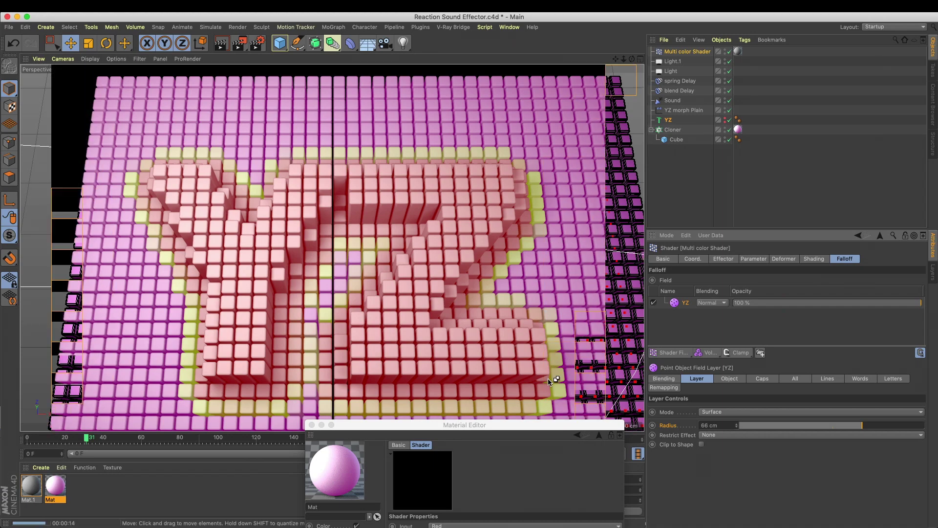
pyautogui.keyDown('alt'); pyautogui.moveTo(486, 333); pyautogui.dragTo(414, 227); pyautogui.keyUp('alt')
pyautogui.moveTo(432, 429); pyautogui.dragTo(568, 414)
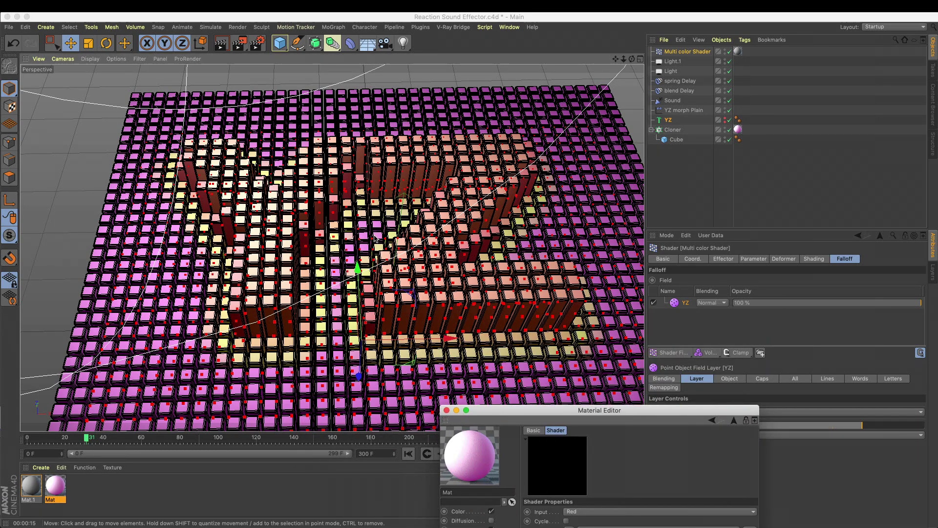
# - Render a close-up preview of the raised cubes in the perspective view
pyautogui.scroll(10, 443, 276)
pyautogui.keyDown('alt'); pyautogui.moveTo(432, 208); pyautogui.dragTo(439, 238); pyautogui.keyUp('alt')
pyautogui.hotkey('alt', 'r')
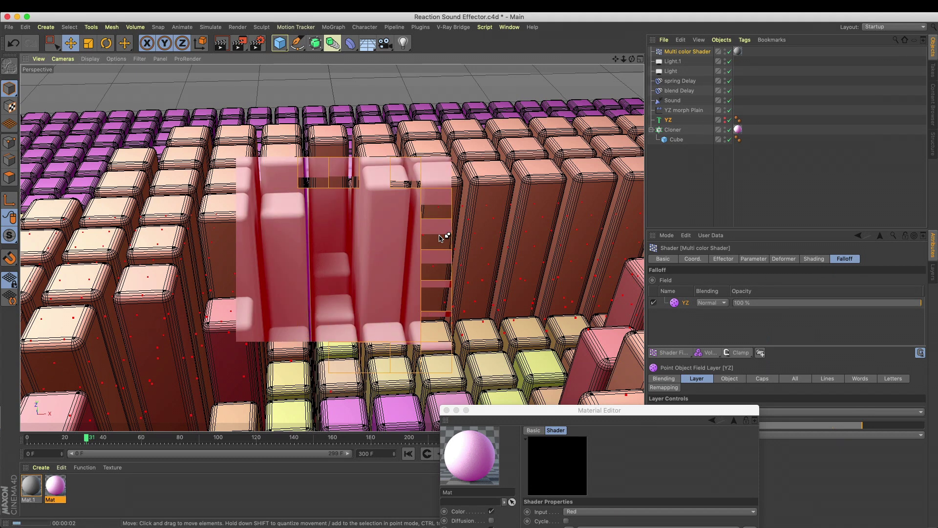
# - Add the Ambient Occlusion effect to the render settings and switch it off
pyautogui.click(258, 43)
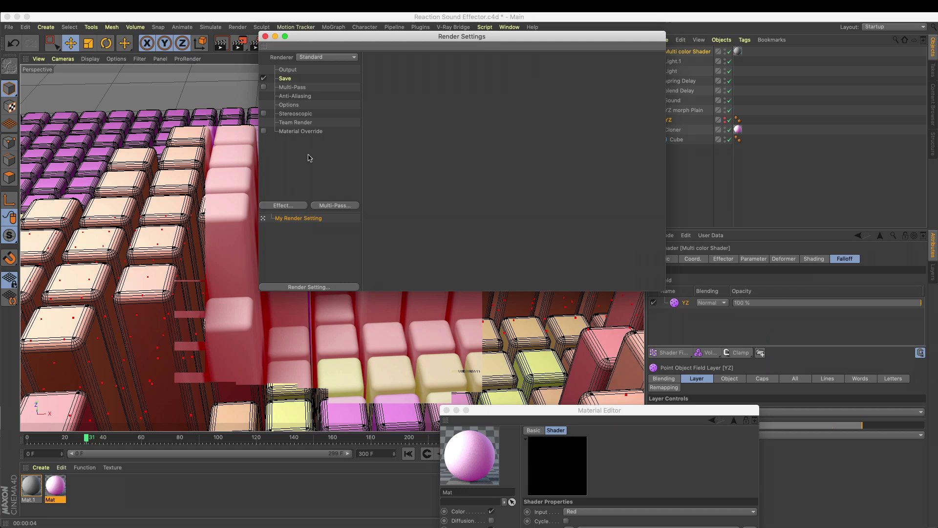
pyautogui.moveTo(368, 38); pyautogui.dragTo(678, 92)
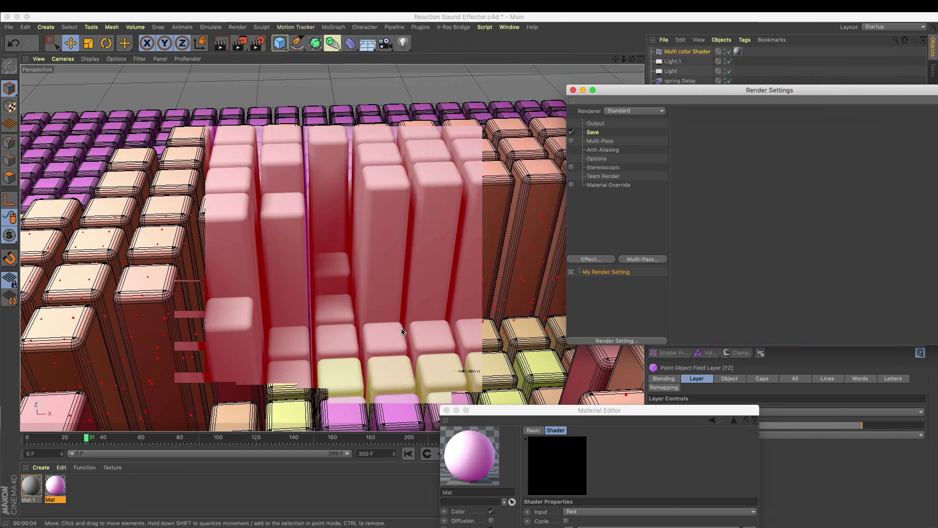
pyautogui.keyDown('alt'); pyautogui.moveTo(383, 301); pyautogui.dragTo(398, 235); pyautogui.keyUp('alt')
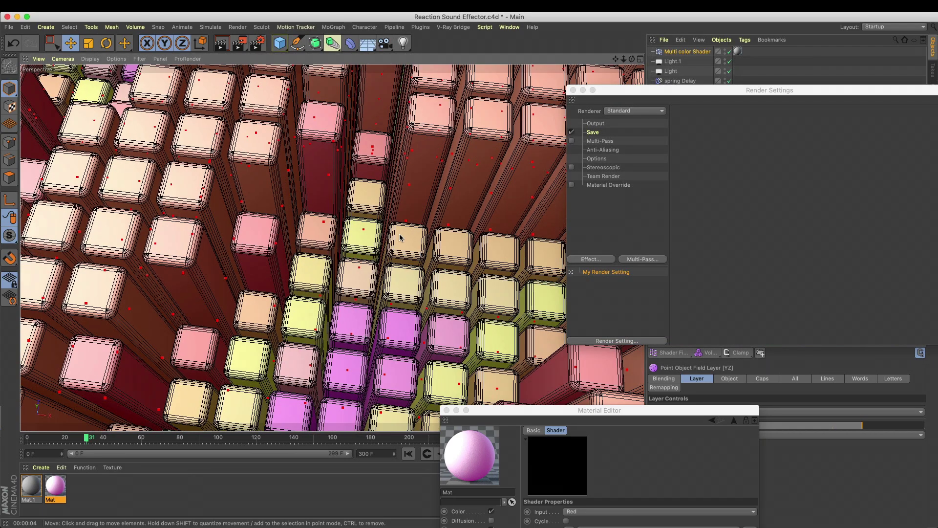
pyautogui.hotkey('ctrl', 'r')
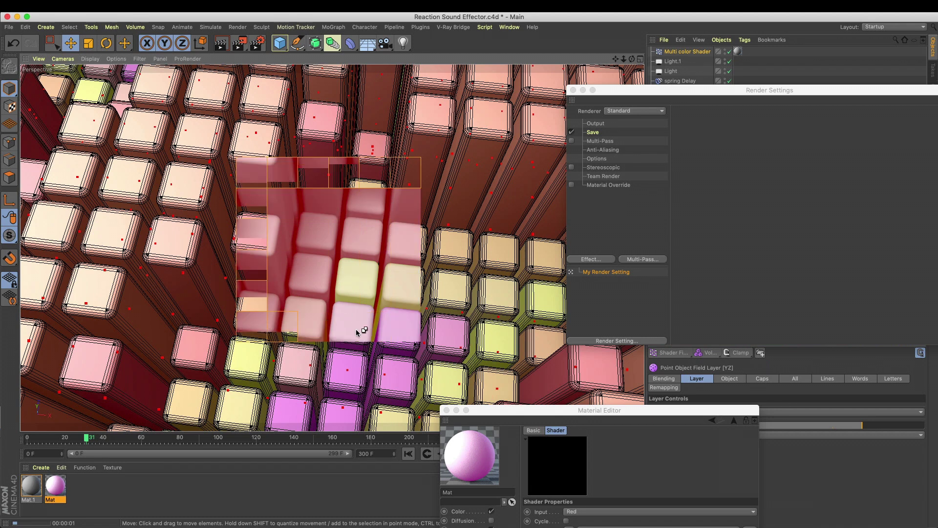
pyautogui.click(591, 259)
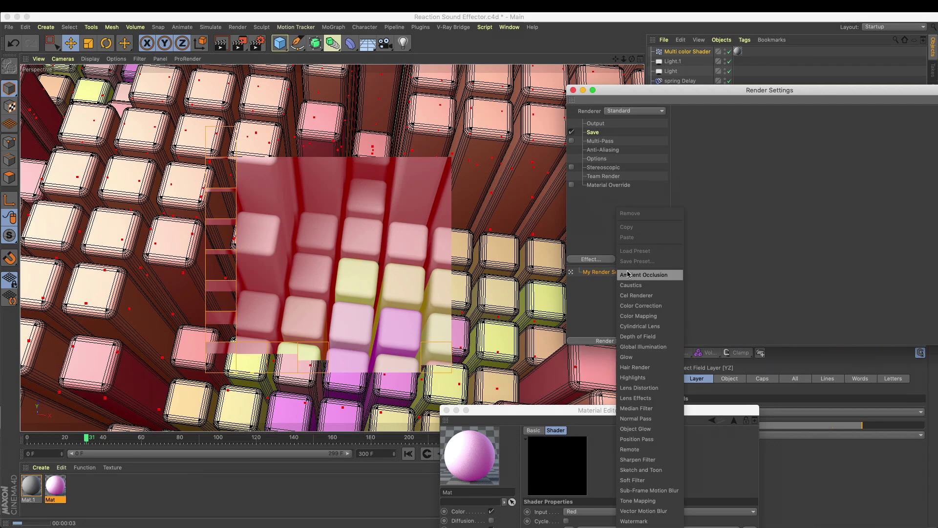
pyautogui.click(639, 274)
pyautogui.moveTo(674, 90); pyautogui.dragTo(670, 93)
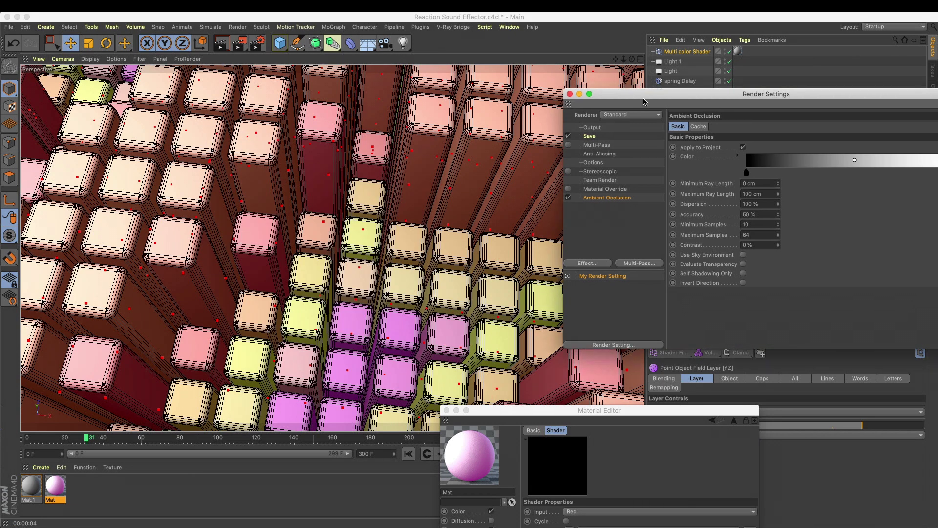
pyautogui.click(568, 198)
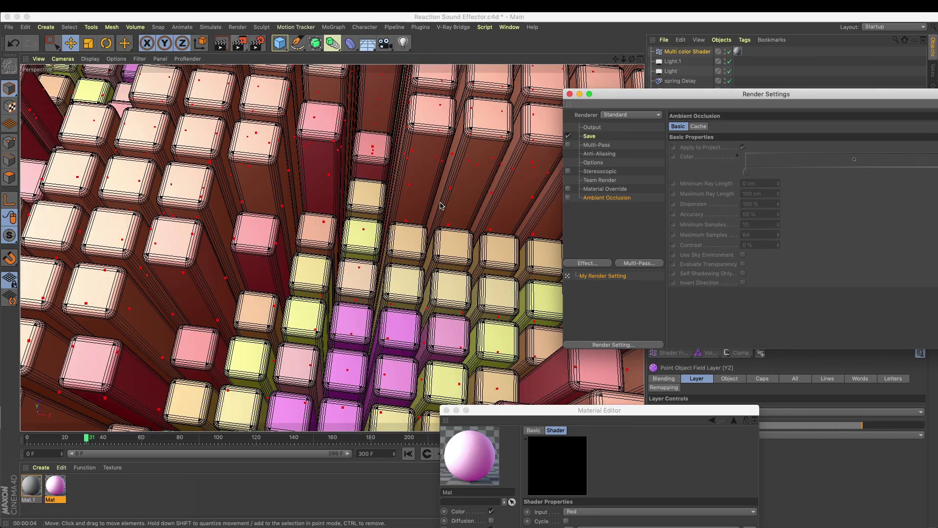
# - Copy the Colorizer shader from Mat's Luminance texture and paste it into the Color channel's texture
pyautogui.scroll(-10, 352, 231)
pyautogui.moveTo(395, 202)
pyautogui.keyDown('alt'); pyautogui.mouseDown()
pyautogui.moveTo(384, 214)
pyautogui.moveTo(384, 195)
pyautogui.moveTo(382, 205)
pyautogui.mouseUp(); pyautogui.keyUp('alt')
pyautogui.scroll(2, 391, 203)
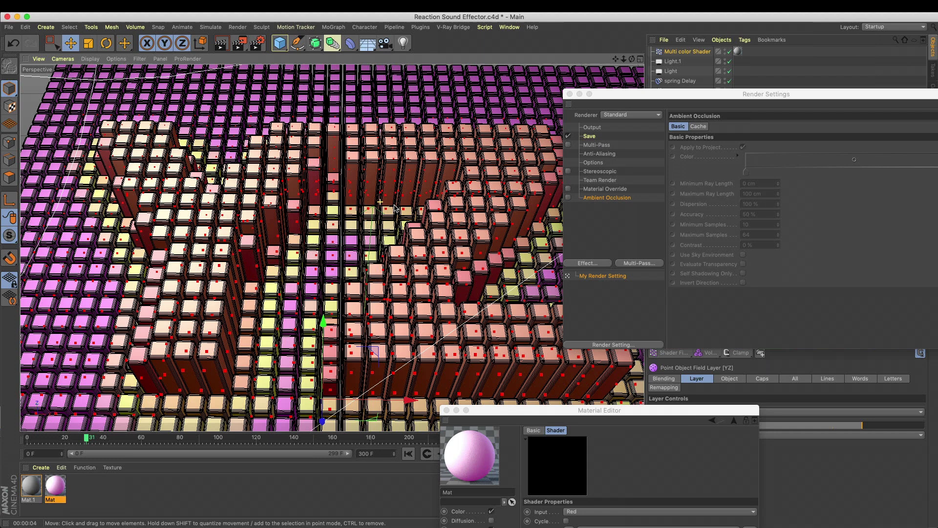
pyautogui.moveTo(492, 410); pyautogui.dragTo(548, 229)
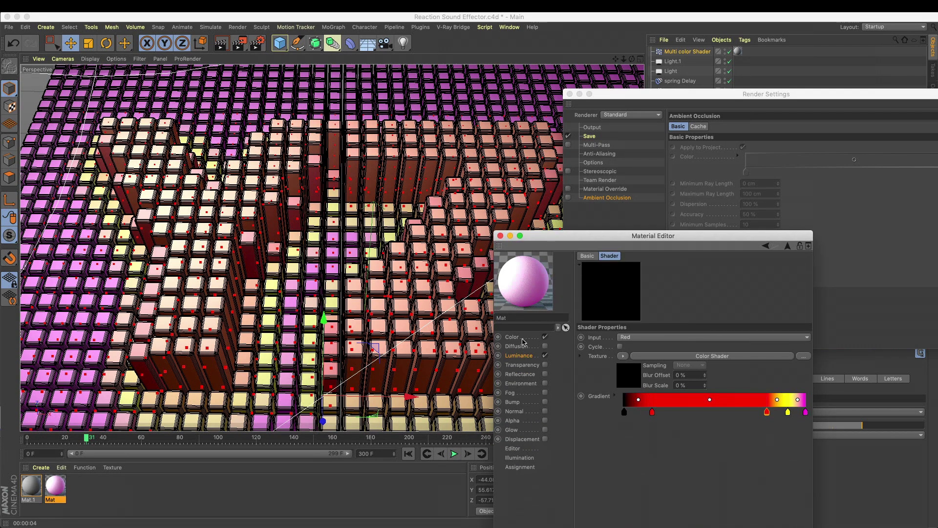
pyautogui.click(528, 337)
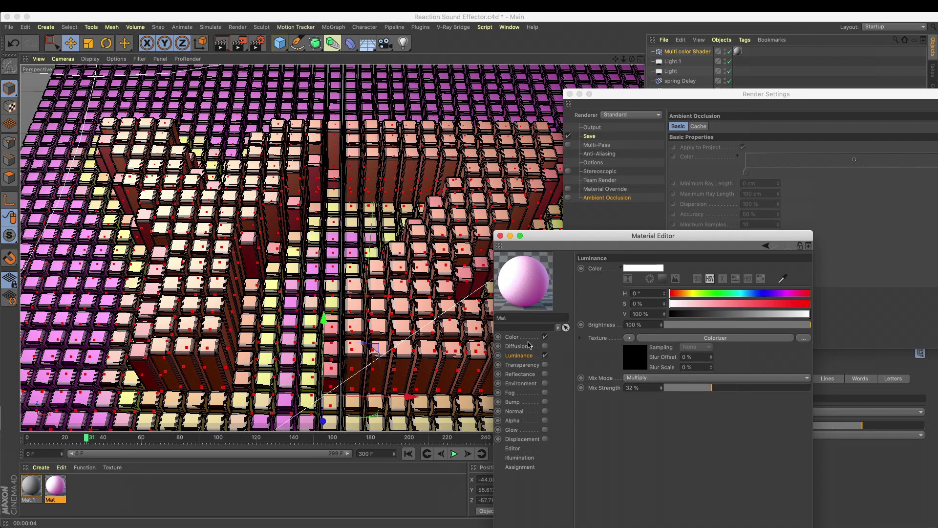
pyautogui.click(529, 356)
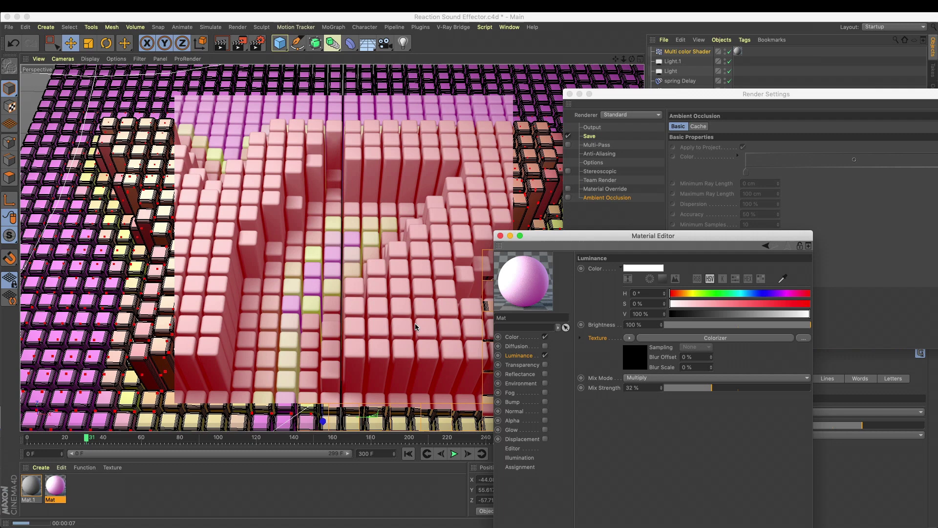
pyautogui.rightClick(603, 337)
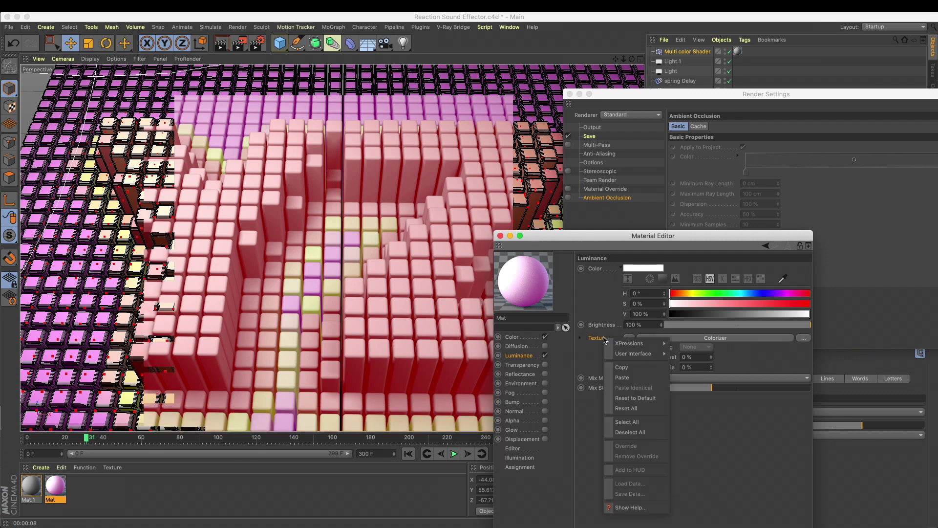
pyautogui.click(627, 367)
pyautogui.click(524, 338)
pyautogui.rightClick(615, 339)
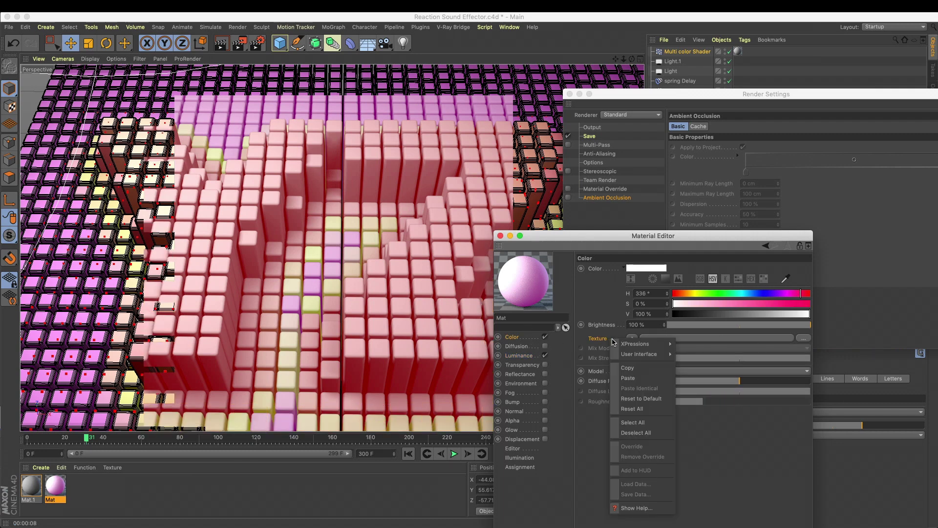
pyautogui.click(643, 375)
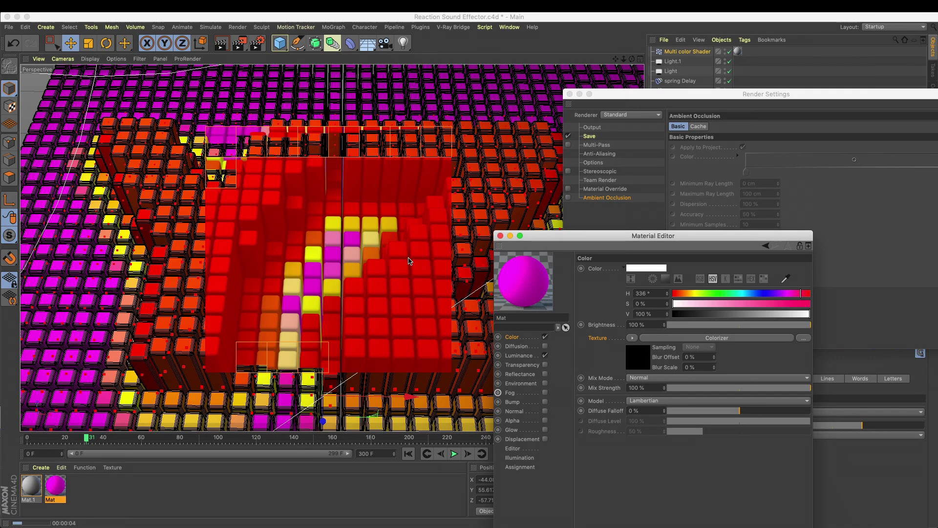
# - Try the Add mix mode in Mat's Luminance channel, and return to Multiply with a mix strength of 61%
pyautogui.click(519, 355)
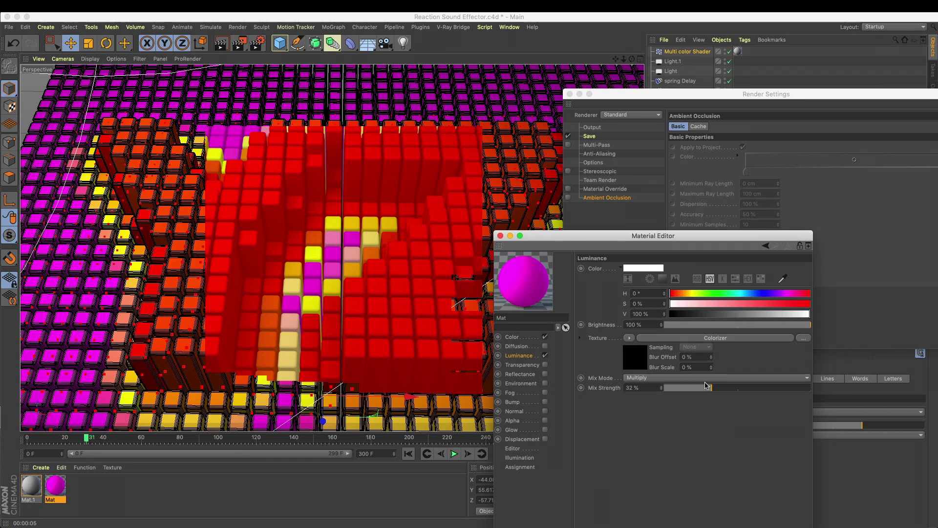
pyautogui.click(671, 378)
pyautogui.click(675, 397)
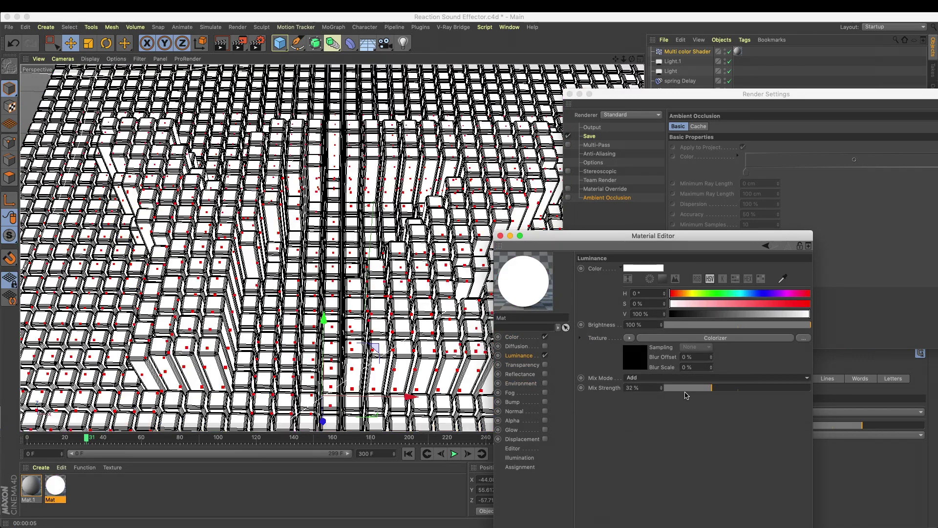
pyautogui.moveTo(706, 389); pyautogui.dragTo(678, 389)
pyautogui.click(684, 379)
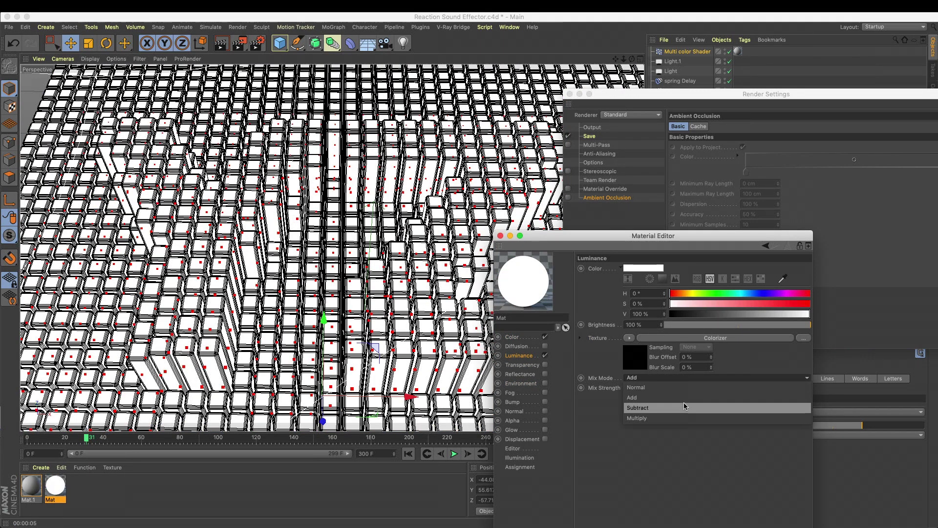
pyautogui.click(684, 417)
pyautogui.moveTo(692, 388); pyautogui.dragTo(780, 390)
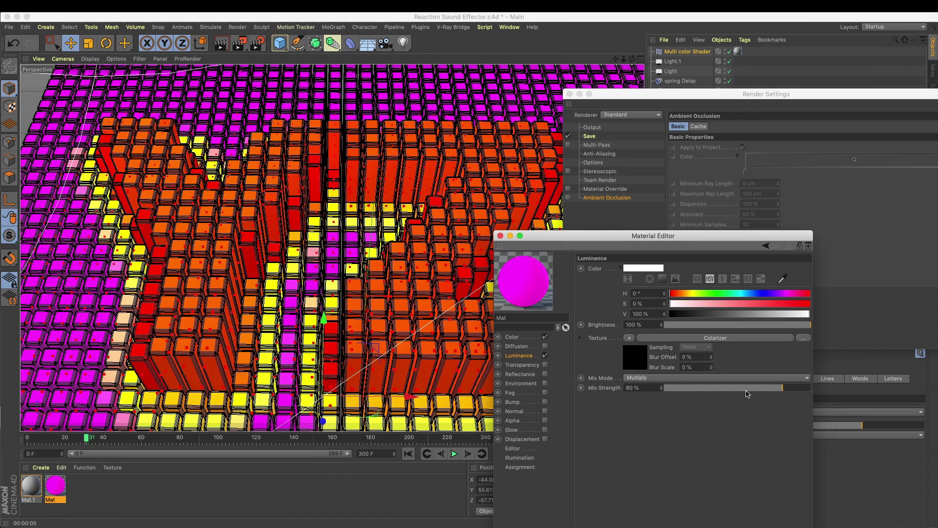
pyautogui.moveTo(746, 393); pyautogui.dragTo(754, 390)
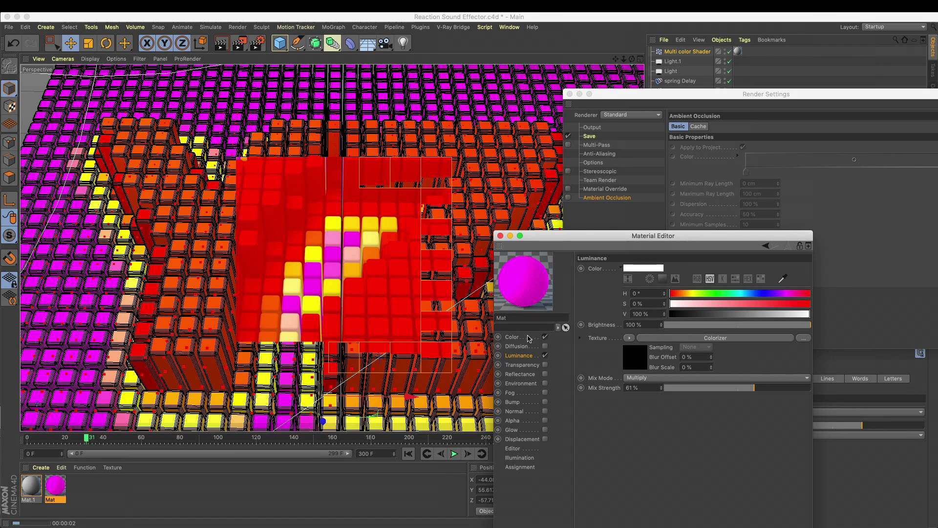
# - Try the Subtract, Multiply and Add mix modes at varying mix strengths for the Colorizer in Mat's Color channel
pyautogui.click(512, 337)
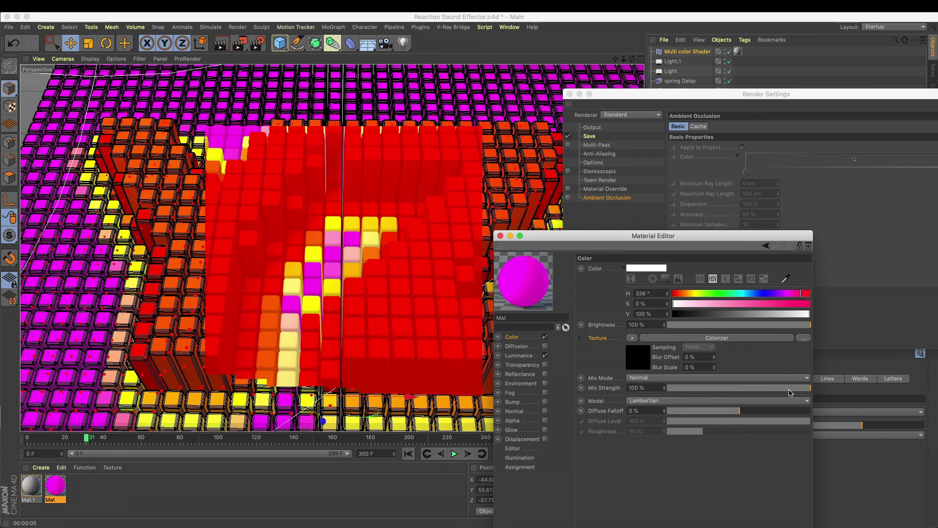
pyautogui.moveTo(797, 390); pyautogui.dragTo(759, 392)
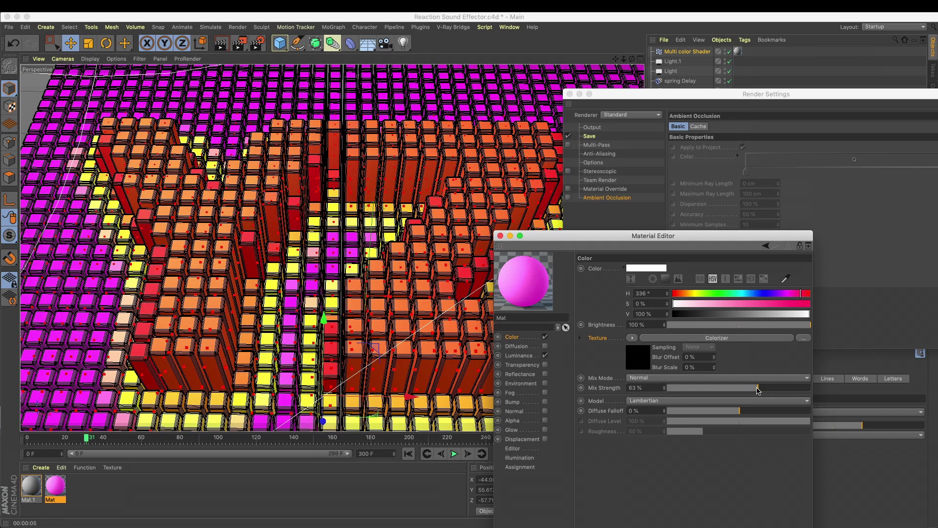
pyautogui.click(730, 378)
pyautogui.click(723, 410)
pyautogui.click(718, 377)
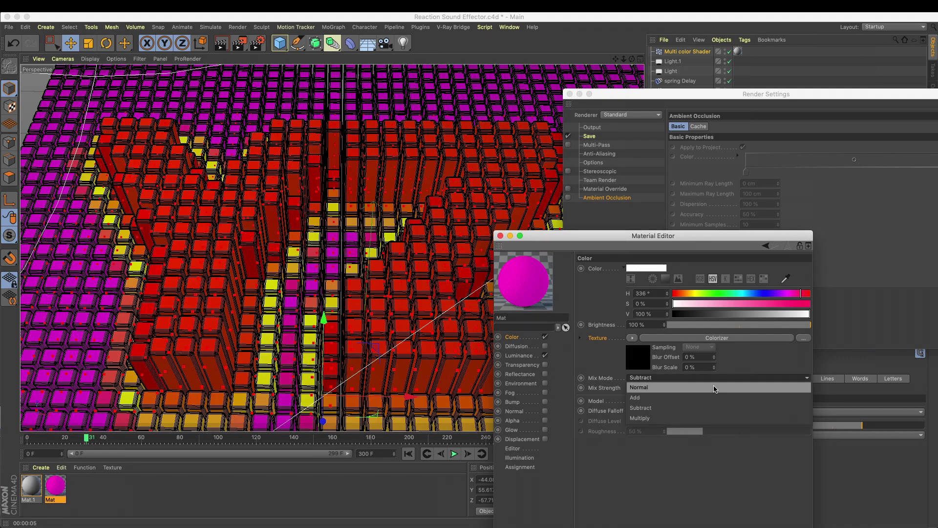
pyautogui.click(709, 413)
pyautogui.moveTo(738, 390); pyautogui.dragTo(807, 390)
pyautogui.moveTo(709, 390); pyautogui.dragTo(690, 390)
pyautogui.click(713, 377)
pyautogui.click(712, 389)
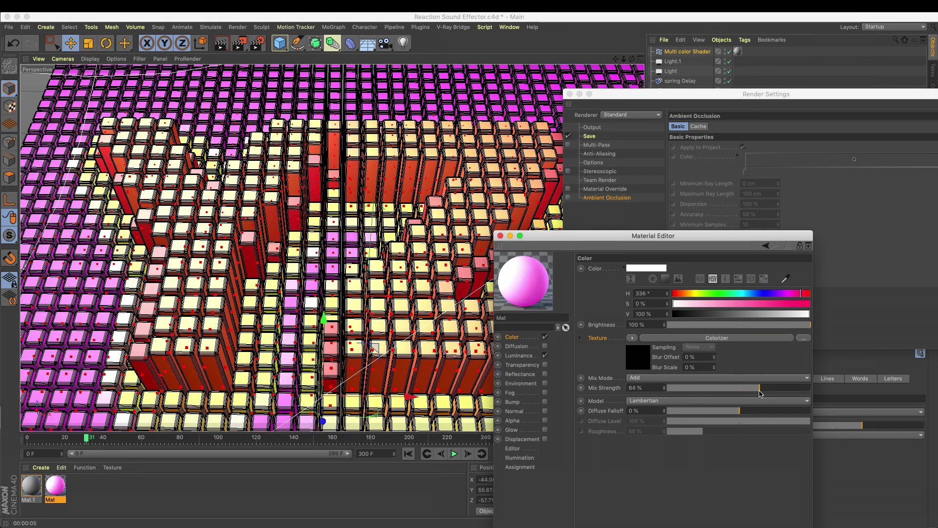
pyautogui.moveTo(712, 390); pyautogui.dragTo(663, 392)
# - Set the Color channel's mix mode to Normal with a mix strength of 60%, previewing the cubes in a render
pyautogui.click(707, 379)
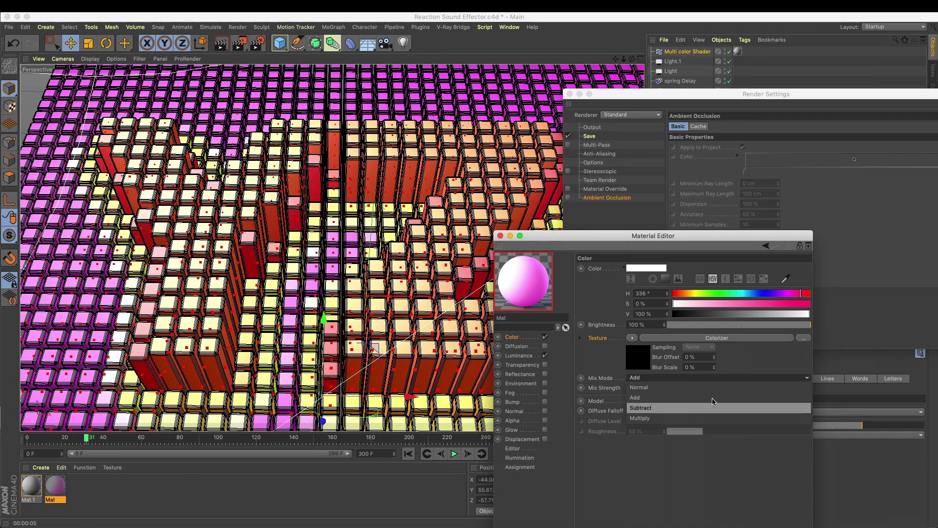
pyautogui.click(706, 387)
pyautogui.click(715, 388)
pyautogui.moveTo(721, 392); pyautogui.dragTo(746, 391)
pyautogui.hotkey('alt', 'r')
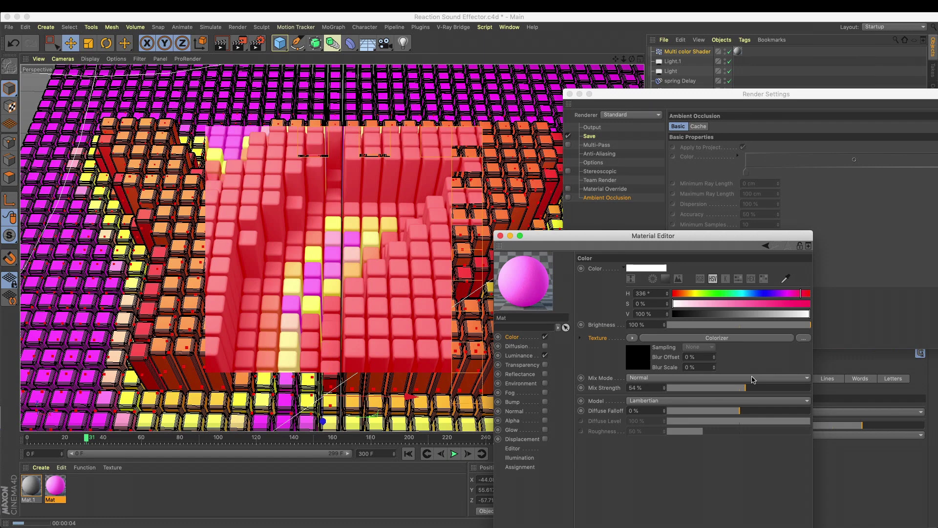
pyautogui.click(643, 387)
pyautogui.write('60')
pyautogui.press('Return')
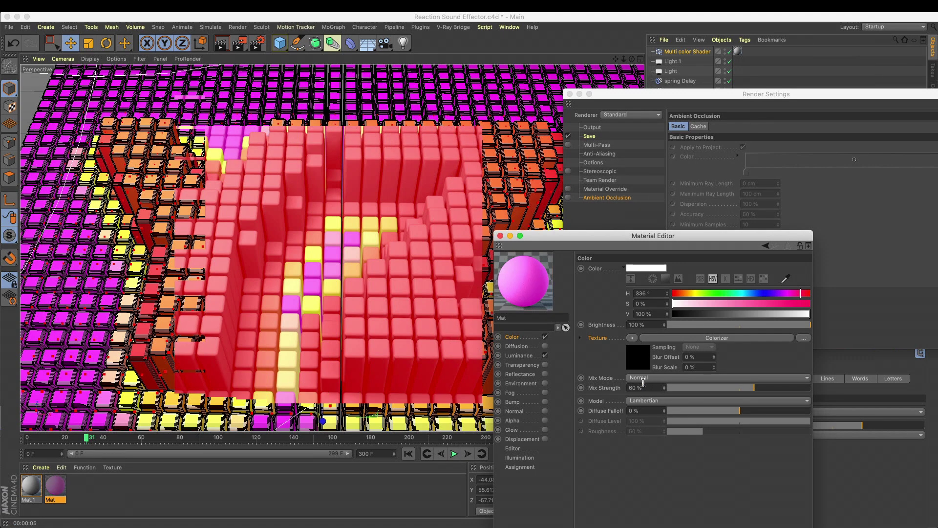
# - Compare the Add, Subtract and Multiply mix modes in the Color channel, lowering the mix strength to 26% for Multiply
pyautogui.click(647, 378)
pyautogui.click(653, 398)
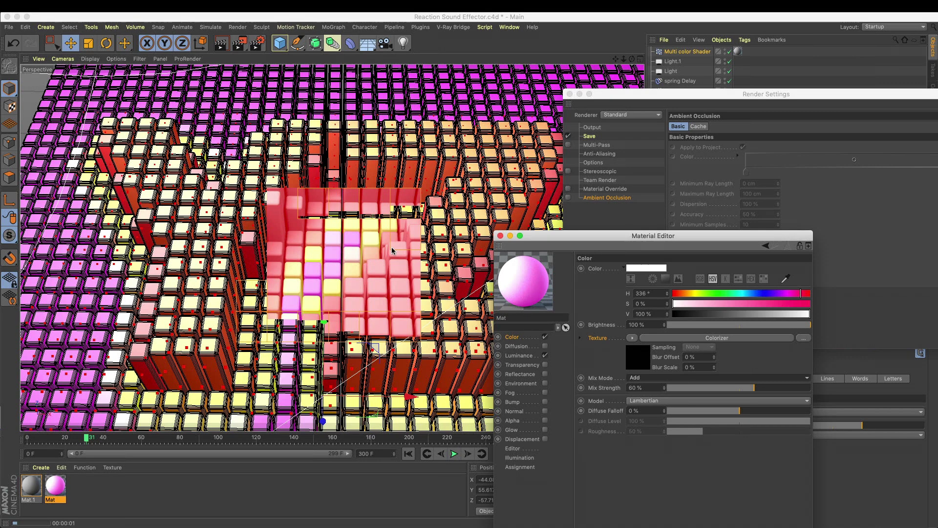
pyautogui.click(651, 378)
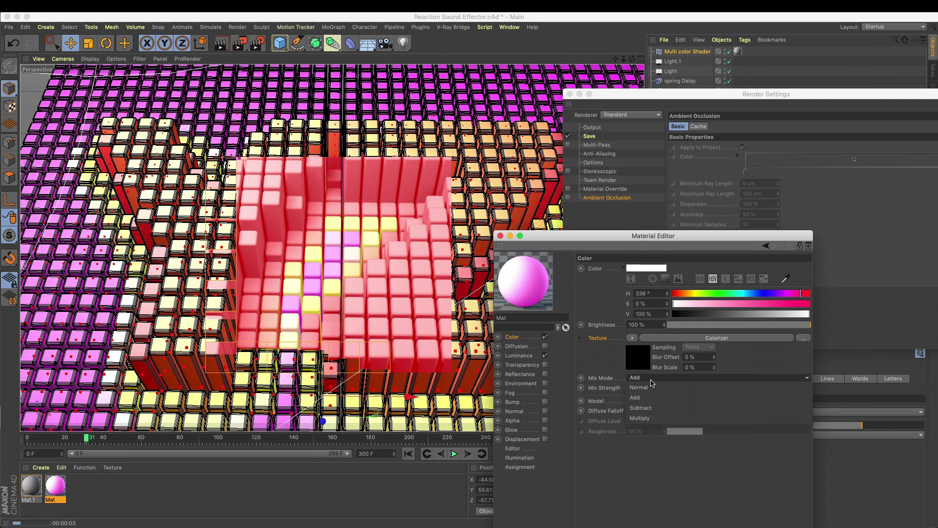
pyautogui.click(655, 408)
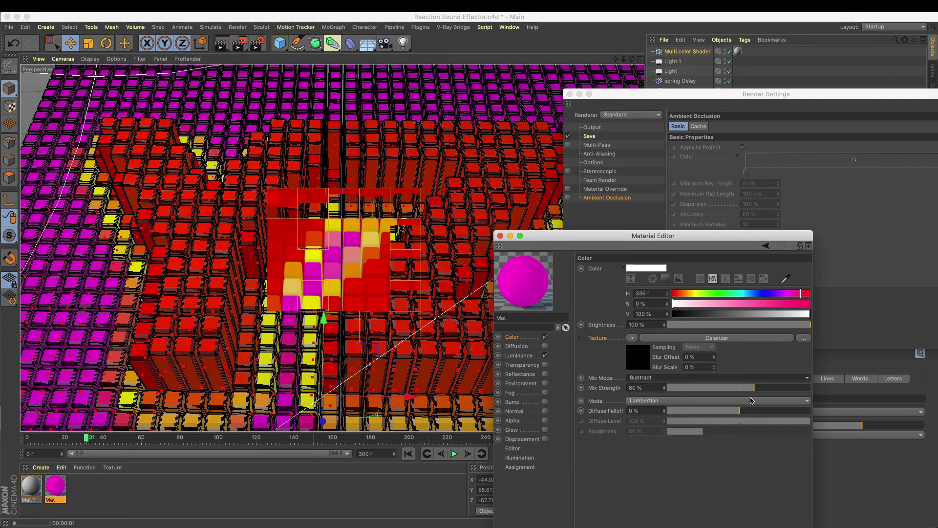
pyautogui.click(670, 378)
pyautogui.click(672, 418)
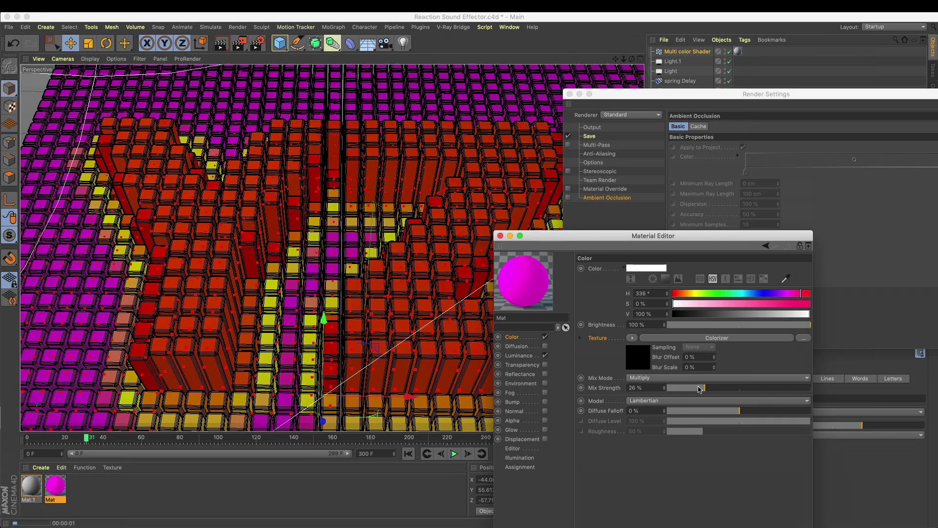
# - Set the Color channel's mix mode to Subtract and its mix strength to 0%
pyautogui.click(701, 379)
pyautogui.click(693, 408)
pyautogui.moveTo(728, 391); pyautogui.dragTo(635, 390)
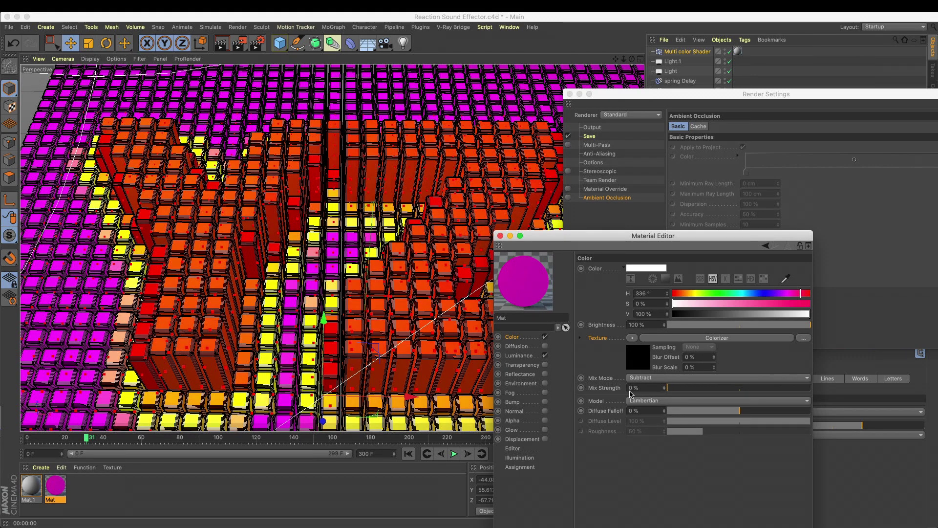
# - Try the Multiply mix mode at 100% mix strength in Mat's Color channel
pyautogui.click(663, 379)
pyautogui.click(658, 415)
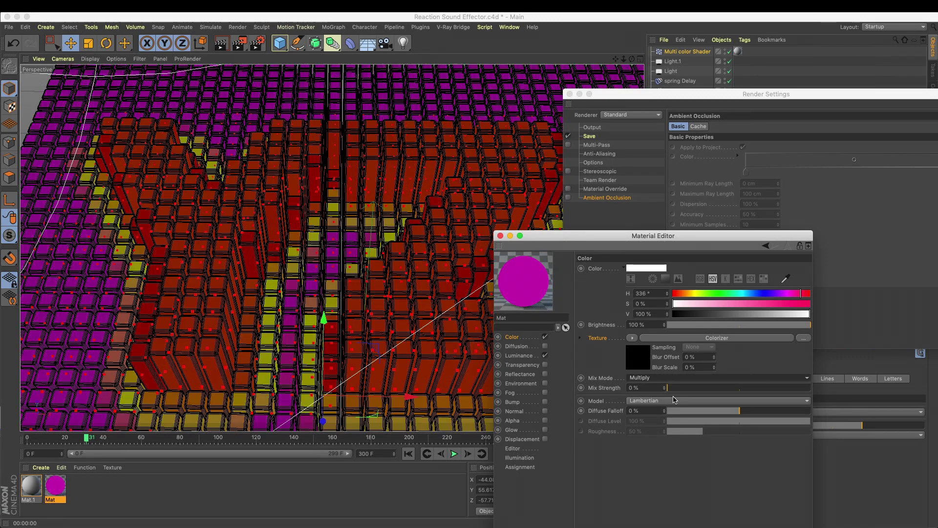
pyautogui.moveTo(696, 392); pyautogui.dragTo(813, 389)
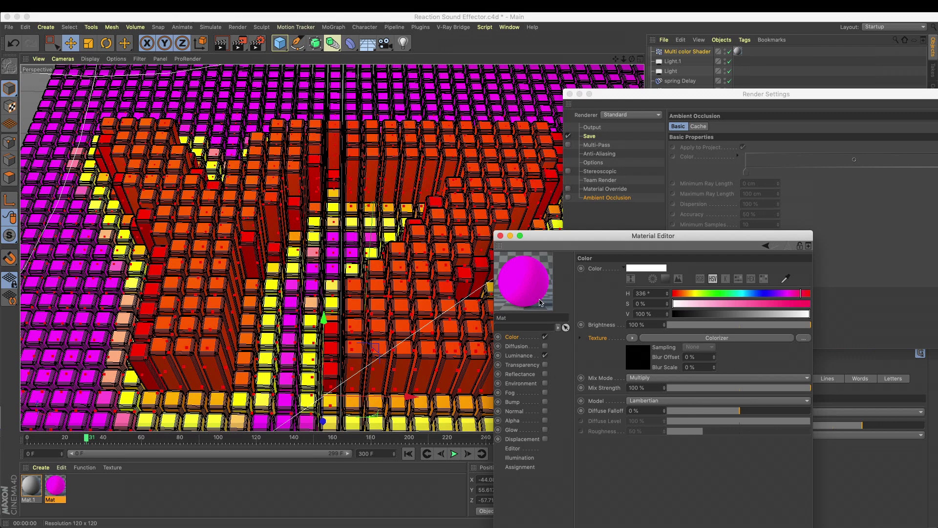
# - Set the Color channel's mix mode to Add with a mix strength of 51%, and preview the cubes in a render
pyautogui.click(673, 377)
pyautogui.click(667, 396)
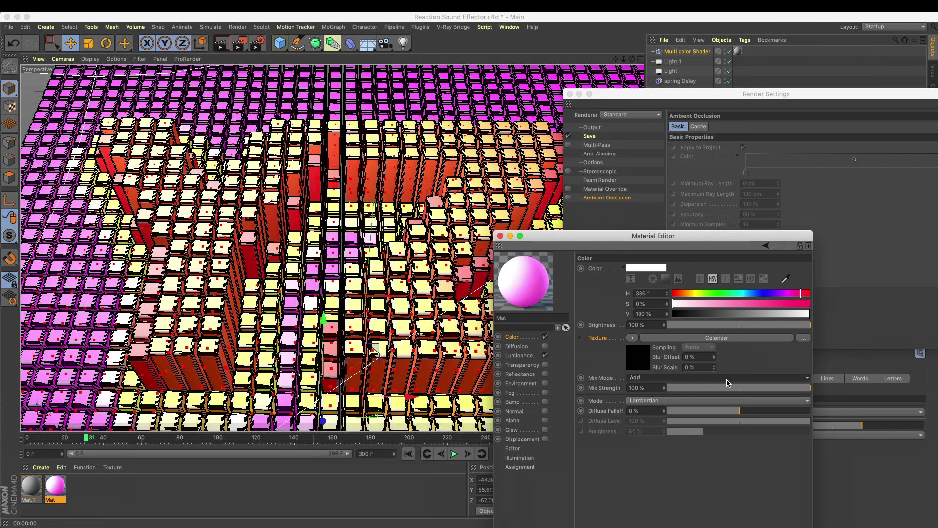
pyautogui.moveTo(762, 391); pyautogui.dragTo(677, 388)
pyautogui.press('super+r')
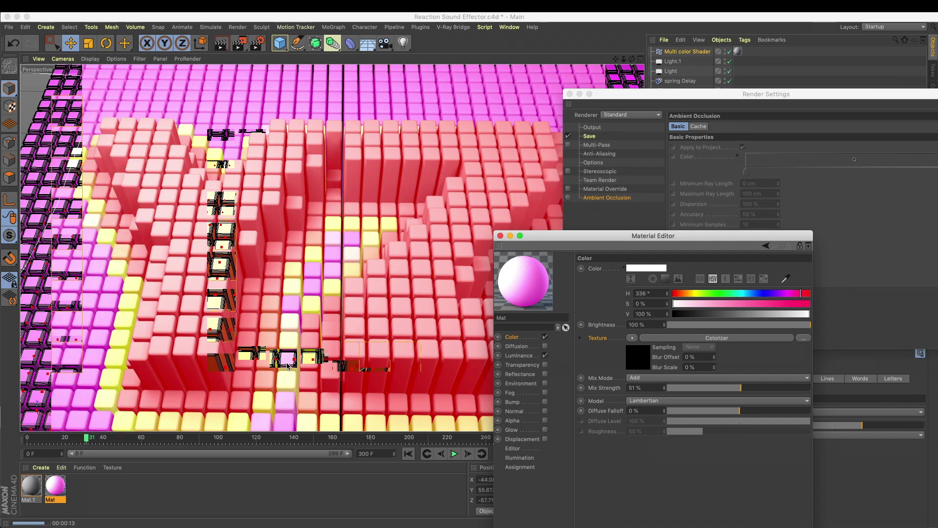
# - Enable the Ambient Occlusion render effect, recolor its gradient's black end dark purple, and preview the render
pyautogui.click(608, 216)
pyautogui.click(568, 198)
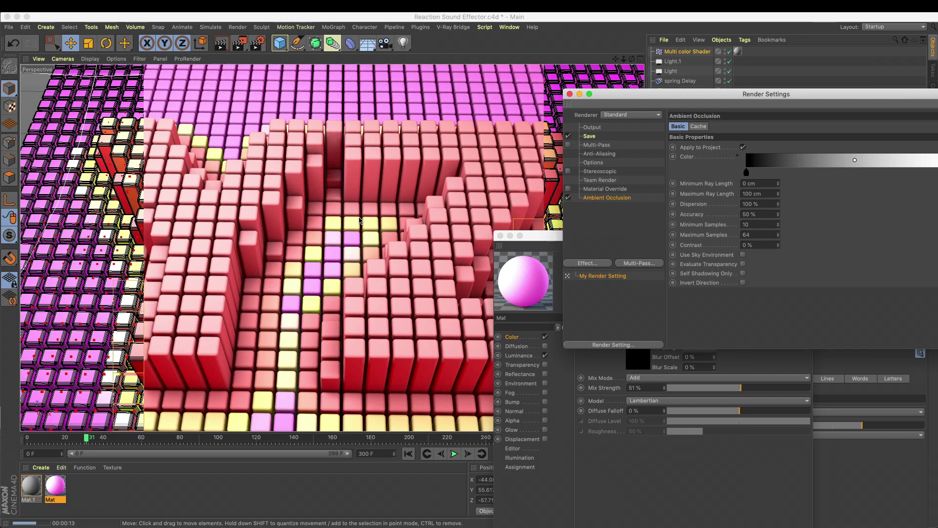
pyautogui.doubleClick(746, 171)
pyautogui.moveTo(698, 188)
pyautogui.mouseDown()
pyautogui.moveTo(847, 187)
pyautogui.moveTo(742, 210)
pyautogui.mouseUp()
pyautogui.click(820, 194)
pyautogui.click(757, 219)
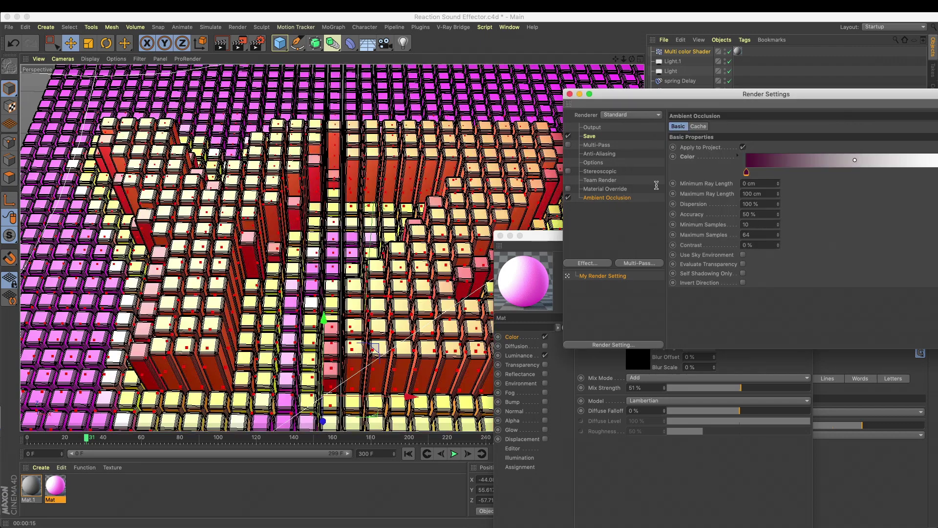
pyautogui.click(223, 47)
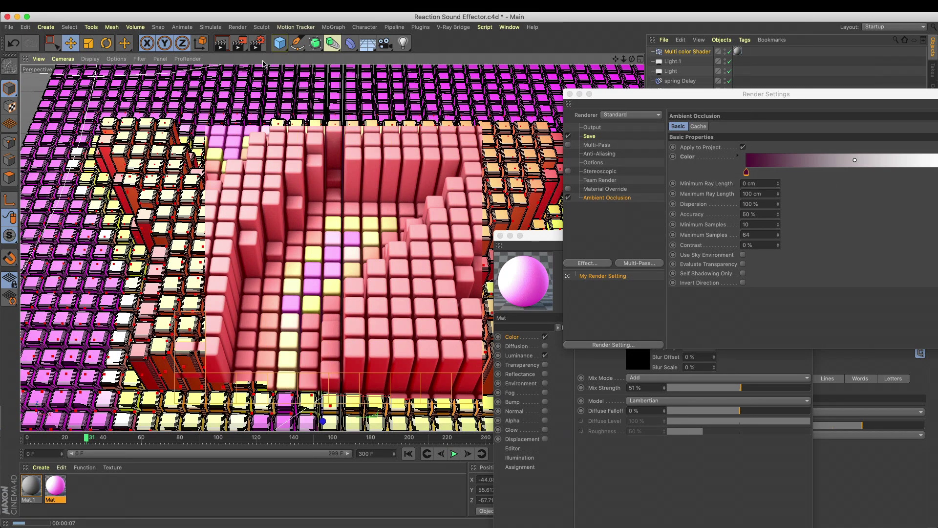
# - Enable Mat's Diffusion channel and load the Ambient Occlusion shader as its texture
pyautogui.click(563, 376)
pyautogui.click(522, 346)
pyautogui.click(544, 345)
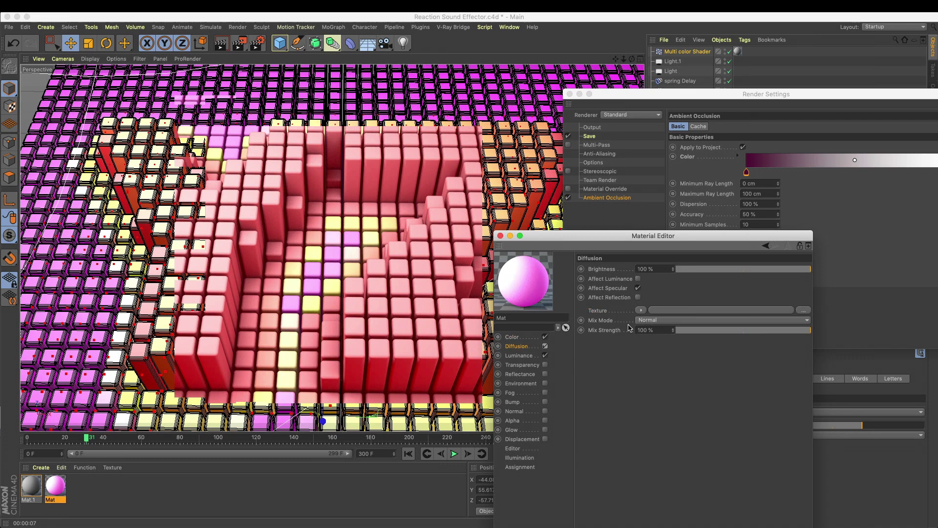
pyautogui.click(640, 310)
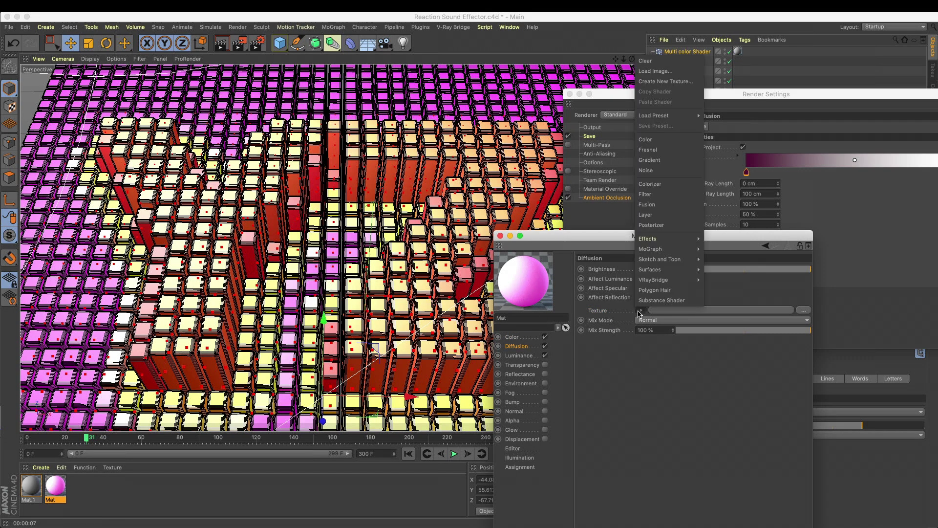
pyautogui.moveTo(654, 238)
pyautogui.click(729, 239)
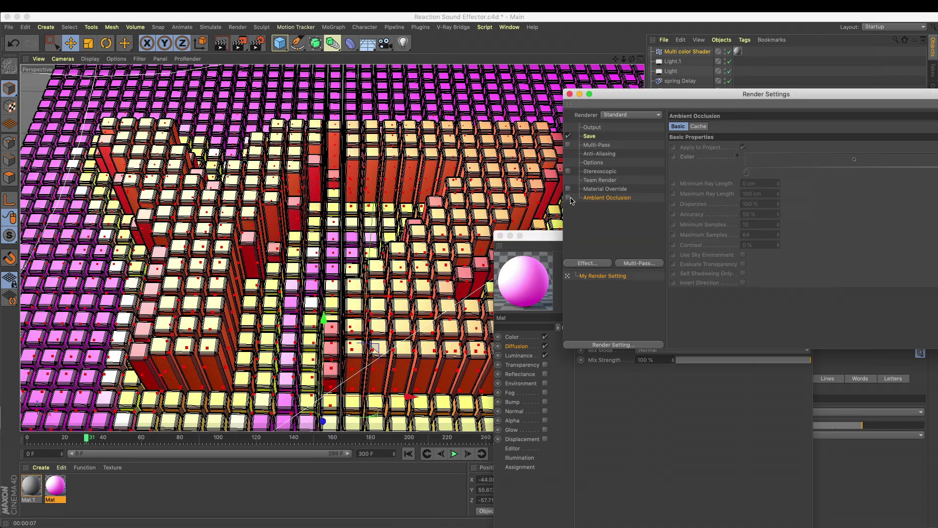
# - Render the cubes to the Picture Viewer with the Ambient Occlusion render effect off, stopping once the central area is visible
pyautogui.click(239, 43)
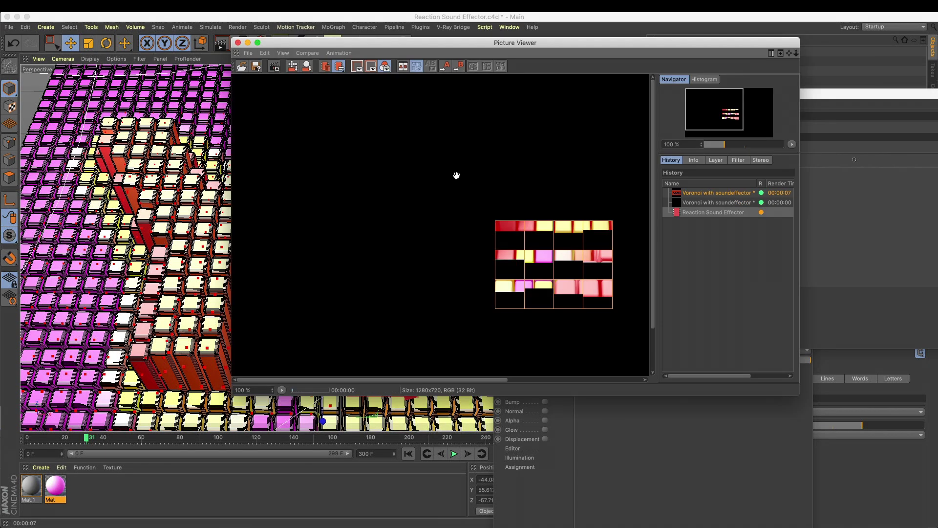
pyautogui.doubleClick(514, 230)
pyautogui.scroll(5, 515, 234)
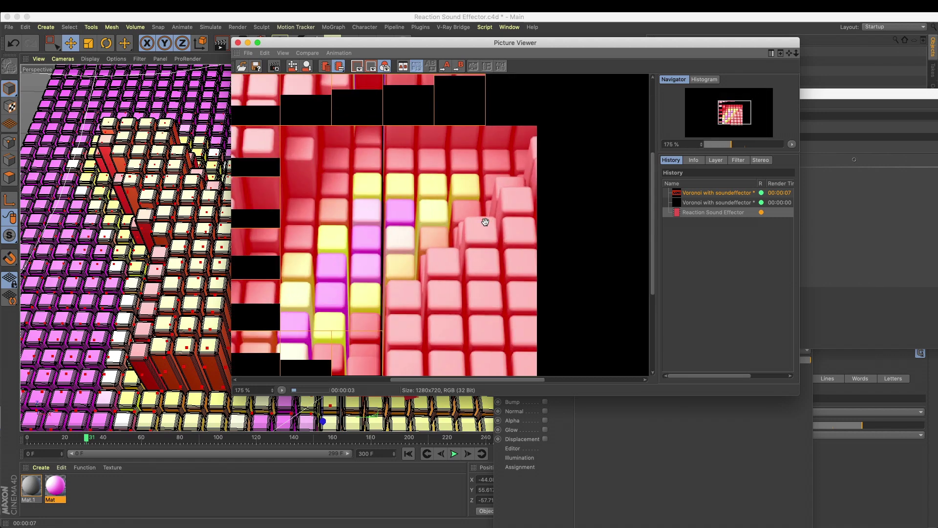
pyautogui.press('Escape')
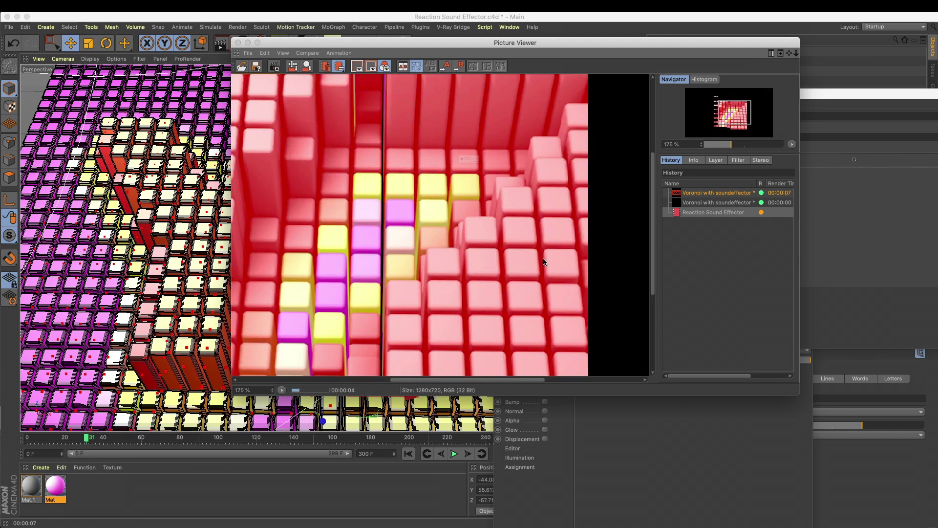
# - Disable Mat's Diffusion channel and render a second version to the Picture Viewer for comparison
pyautogui.click(542, 182)
pyautogui.moveTo(391, 42); pyautogui.dragTo(335, 368)
pyautogui.click(542, 346)
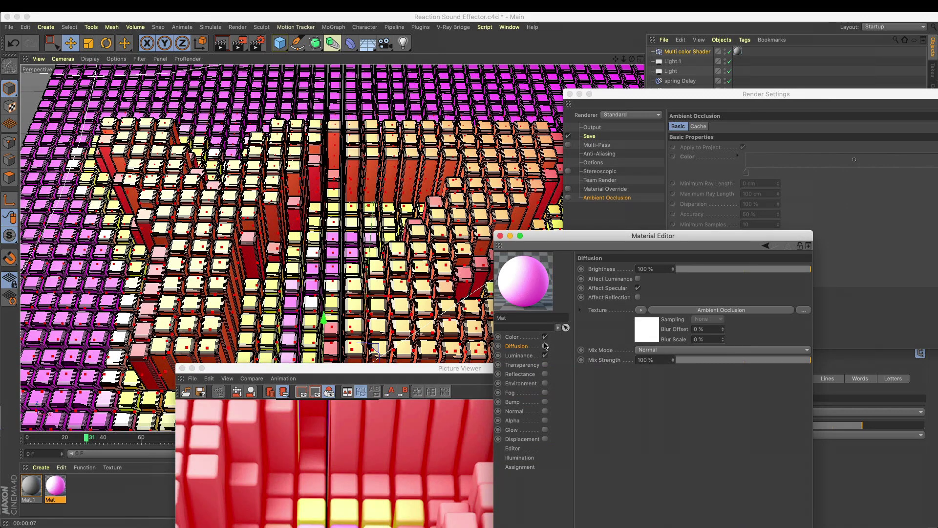
pyautogui.click(481, 369)
pyautogui.moveTo(482, 369); pyautogui.dragTo(536, 190)
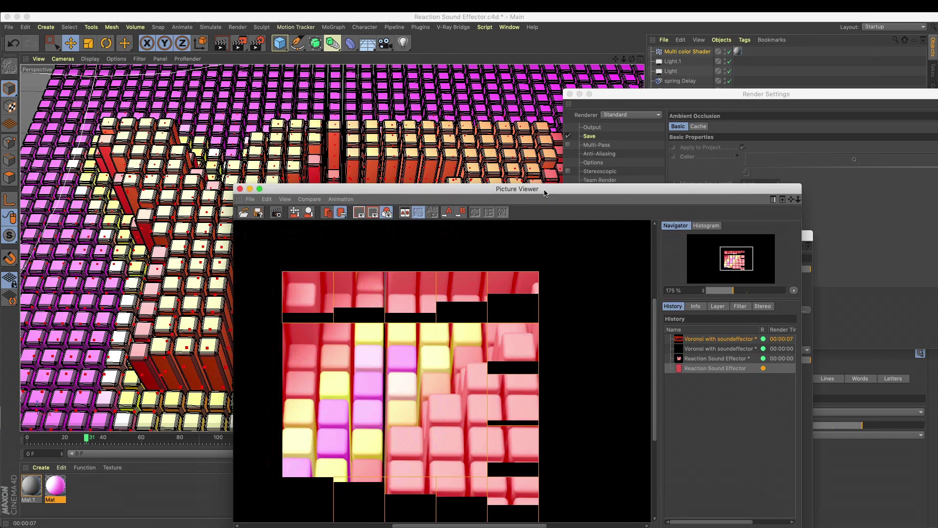
# - Compare the two Reaction Sound Effector renders in the Picture Viewer history, with and without the Diffusion channel's ambient occlusion
pyautogui.click(703, 358)
pyautogui.press('Down')
pyautogui.press('Up')
pyautogui.press('Down')
pyautogui.press('Up')
pyautogui.press('Down')
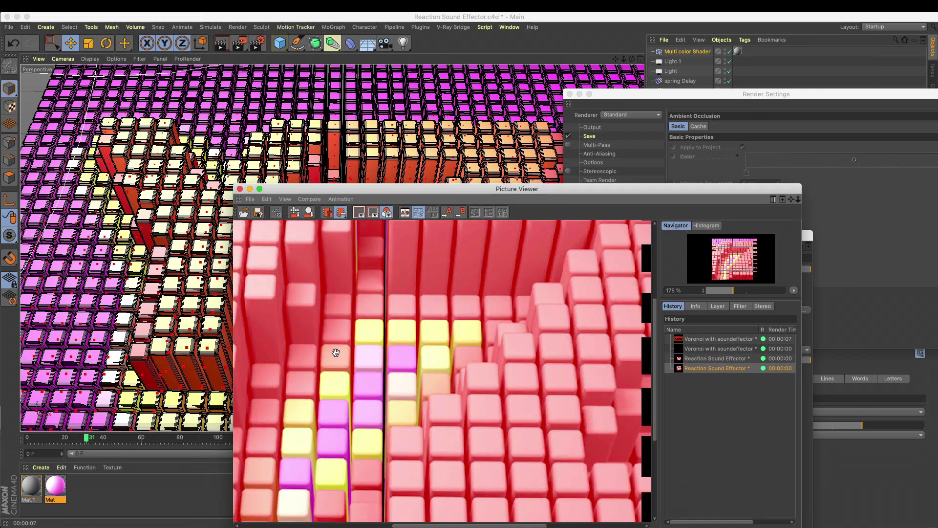
pyautogui.press('Up')
pyautogui.press('Down')
pyautogui.press('Up')
pyautogui.press('Down')
pyautogui.press('Up')
pyautogui.press('Down')
pyautogui.moveTo(405, 194); pyautogui.dragTo(520, 187)
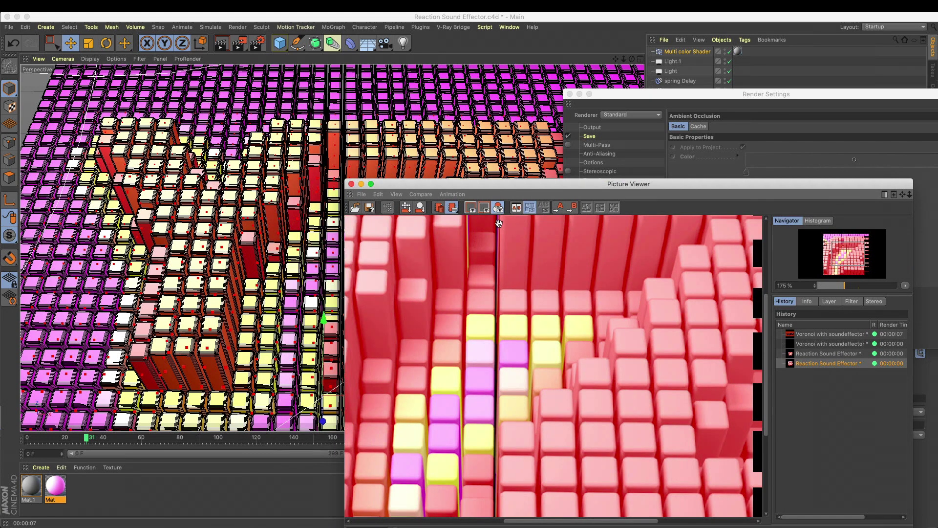
pyautogui.press('Up')
pyautogui.press('Down')
pyautogui.press('Up')
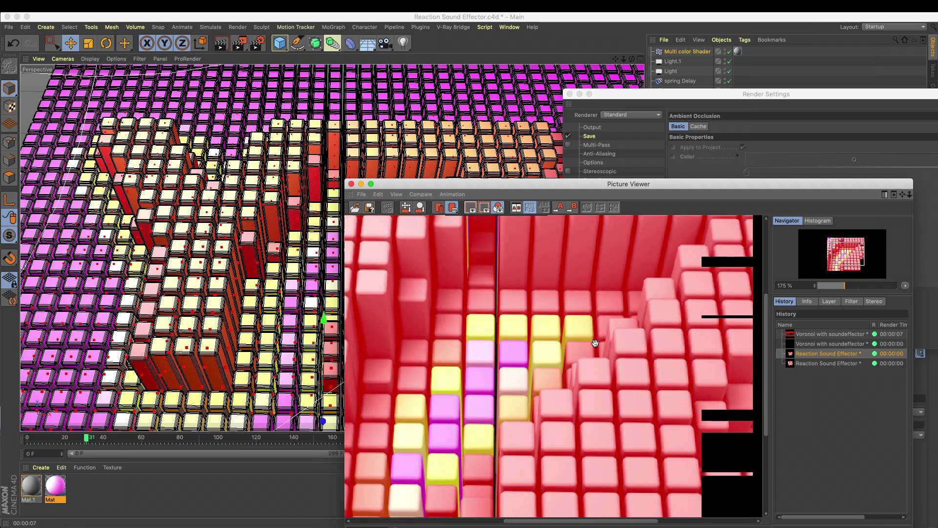
pyautogui.scroll(-4, 595, 342)
pyautogui.press('Down')
pyautogui.press('Up')
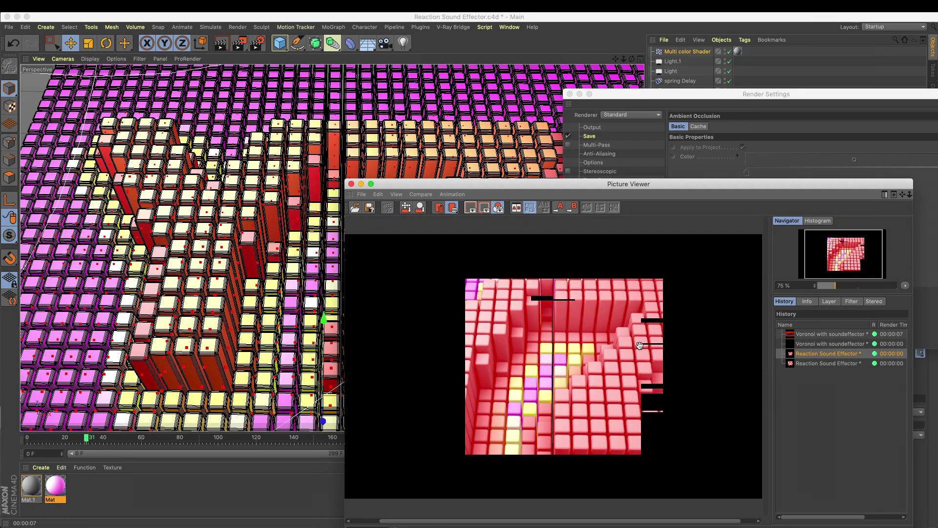
pyautogui.press('Down')
pyautogui.press('Up')
pyautogui.press('Down')
pyautogui.press('Up')
pyautogui.moveTo(573, 184); pyautogui.dragTo(167, 186)
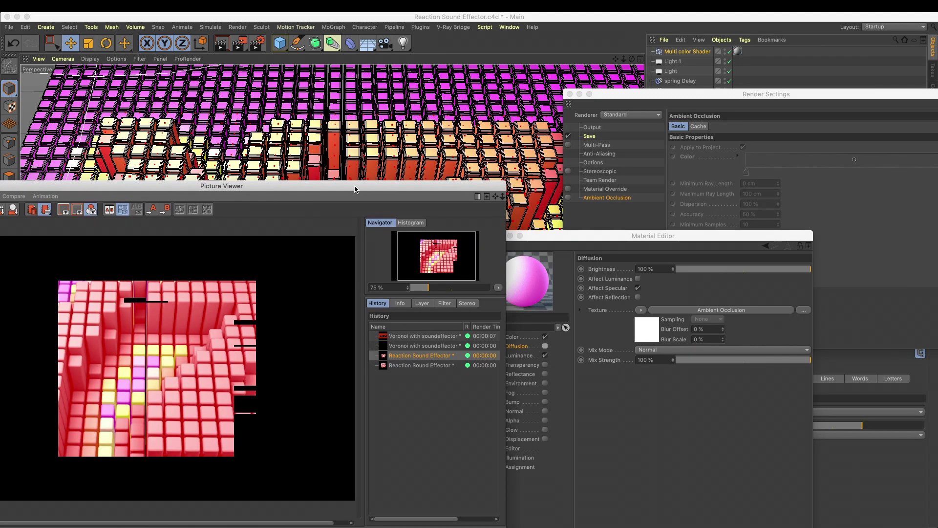
pyautogui.moveTo(355, 189); pyautogui.dragTo(778, 205)
pyautogui.click(394, 194)
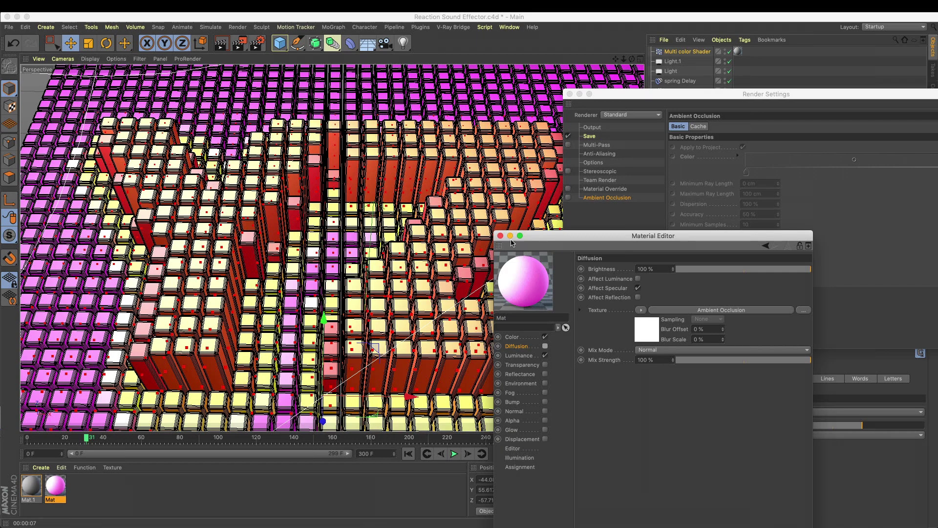
# - Enable Mat's Reflectance channel and preview the reflective cubes in a view render
pyautogui.click(499, 235)
pyautogui.moveTo(634, 99); pyautogui.dragTo(631, 343)
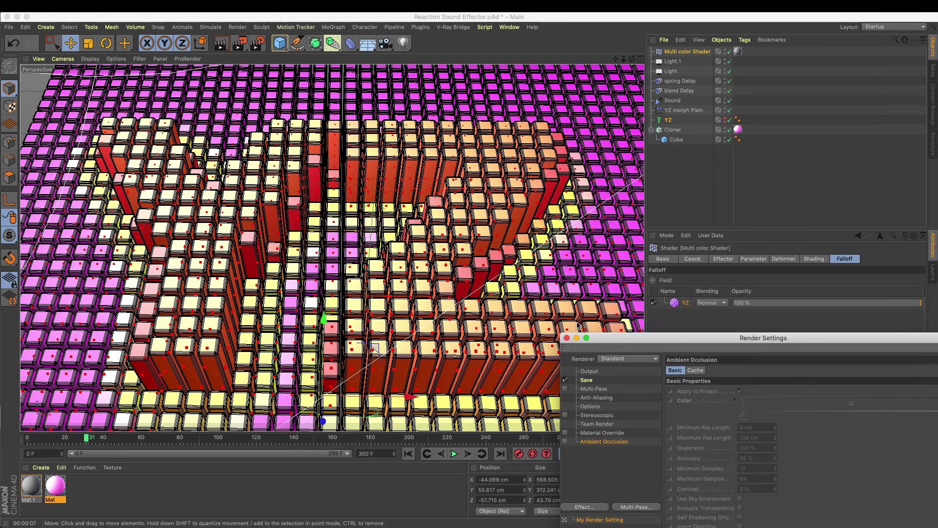
pyautogui.doubleClick(63, 490)
pyautogui.moveTo(303, 64); pyautogui.dragTo(754, 67)
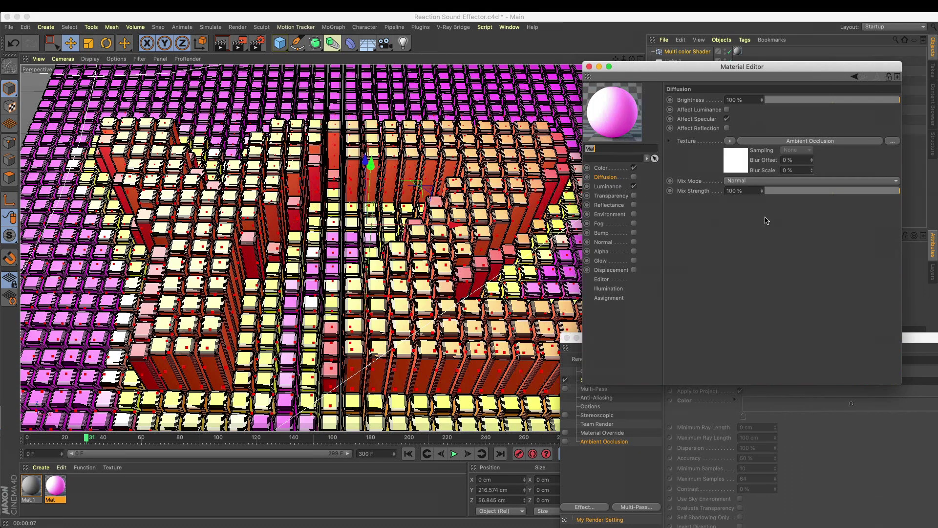
pyautogui.click(633, 204)
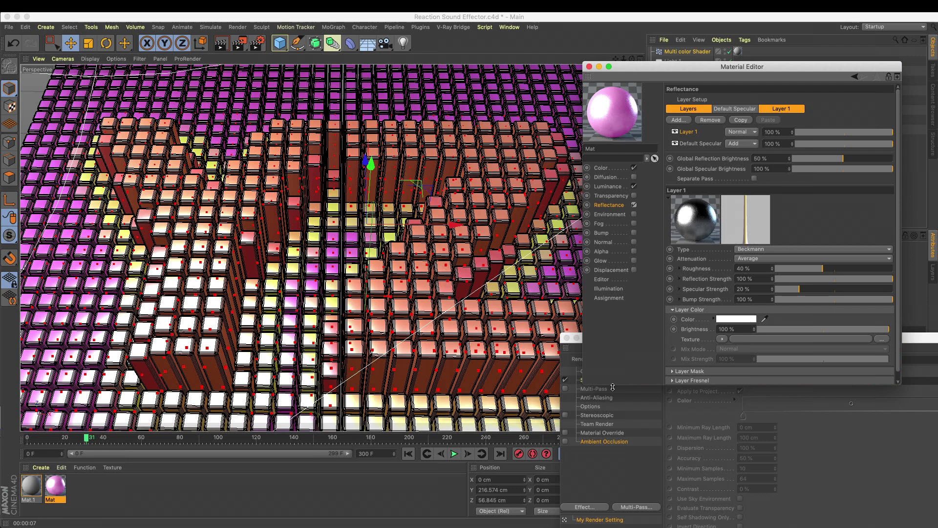
pyautogui.moveTo(613, 384); pyautogui.dragTo(612, 431)
pyautogui.click(225, 49)
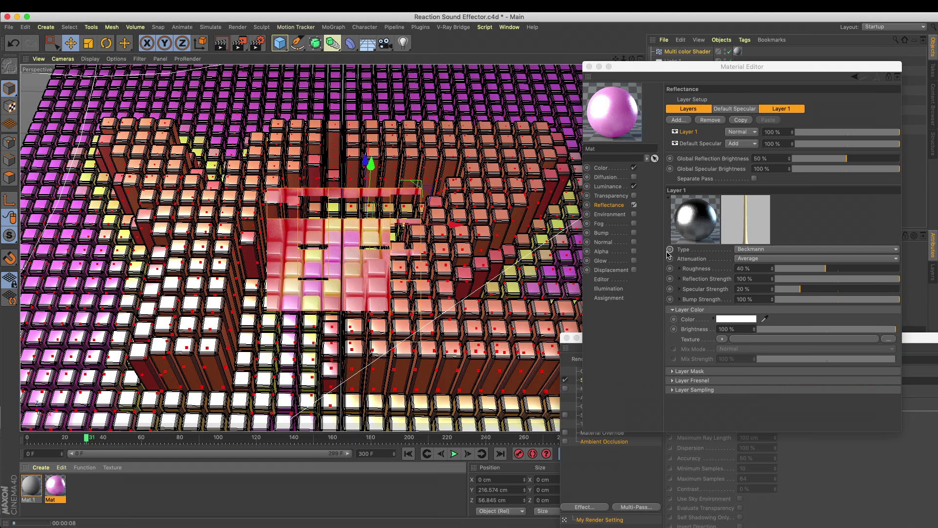
# - Enable Mat's Diffusion channel again, and turn on the Ambient Occlusion render effect with Apply to Project off
pyautogui.click(634, 177)
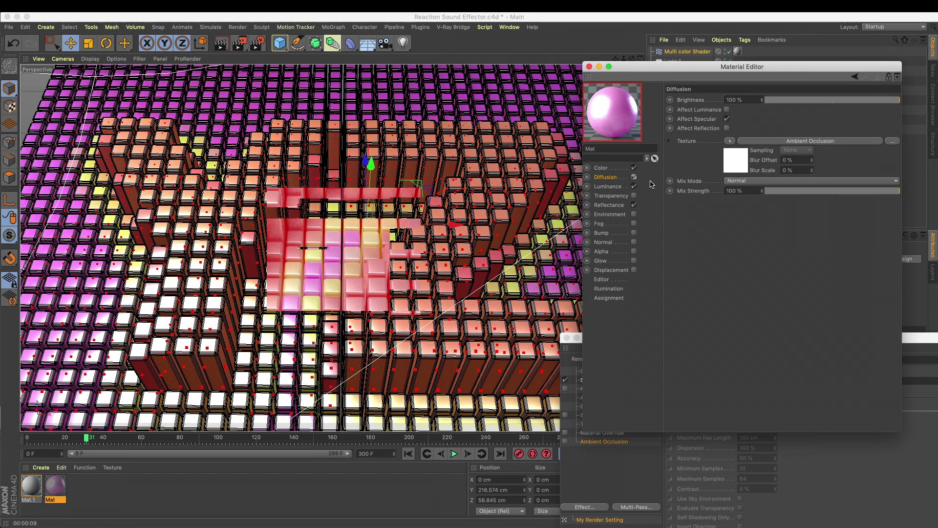
pyautogui.click(221, 45)
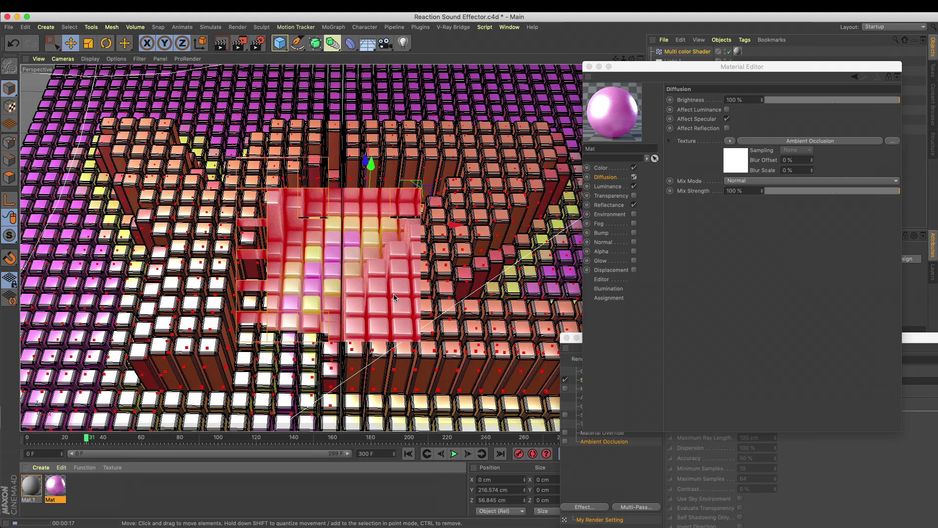
pyautogui.click(601, 442)
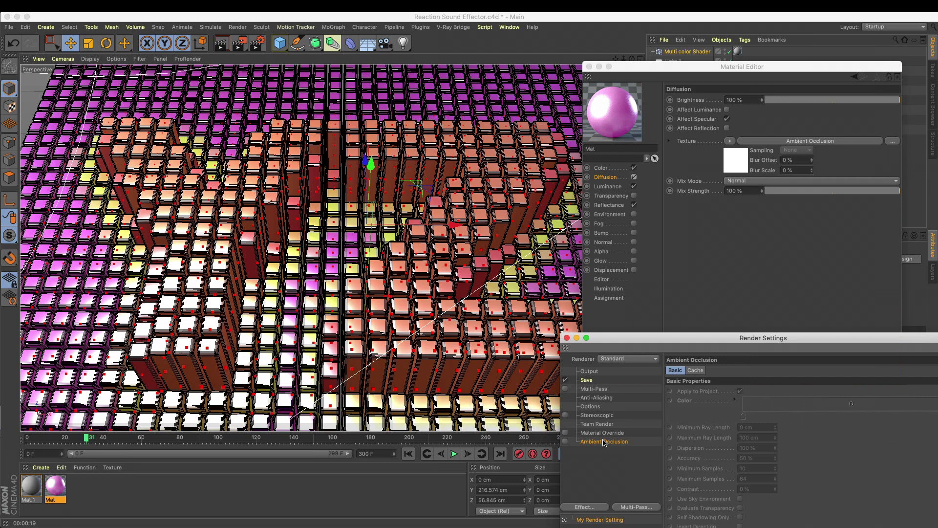
pyautogui.click(565, 442)
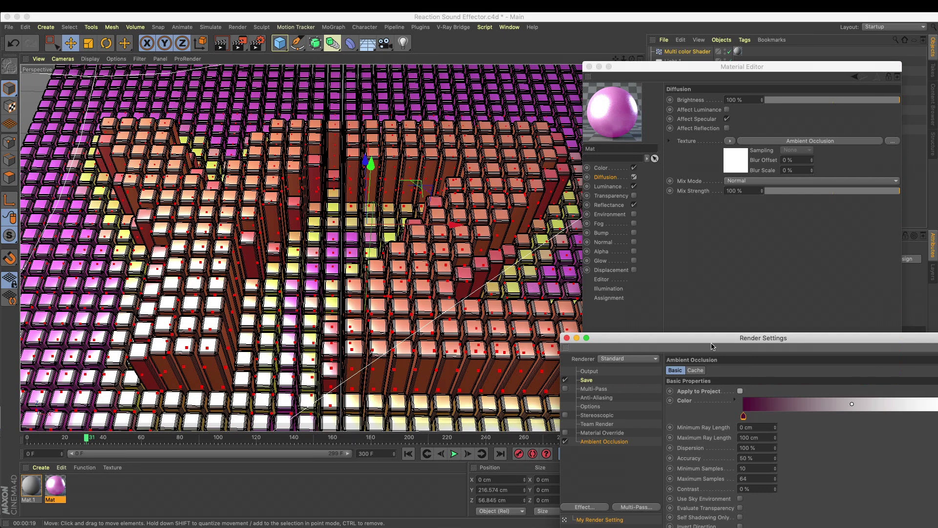
# - Look through the available Multi-Pass channels, and close the render settings and the material editor
pyautogui.click(618, 182)
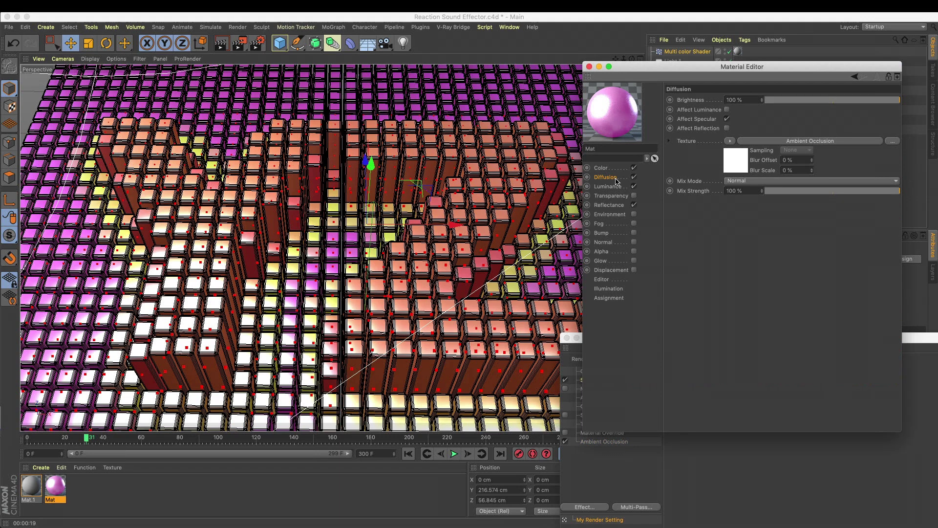
pyautogui.click(637, 474)
pyautogui.click(637, 507)
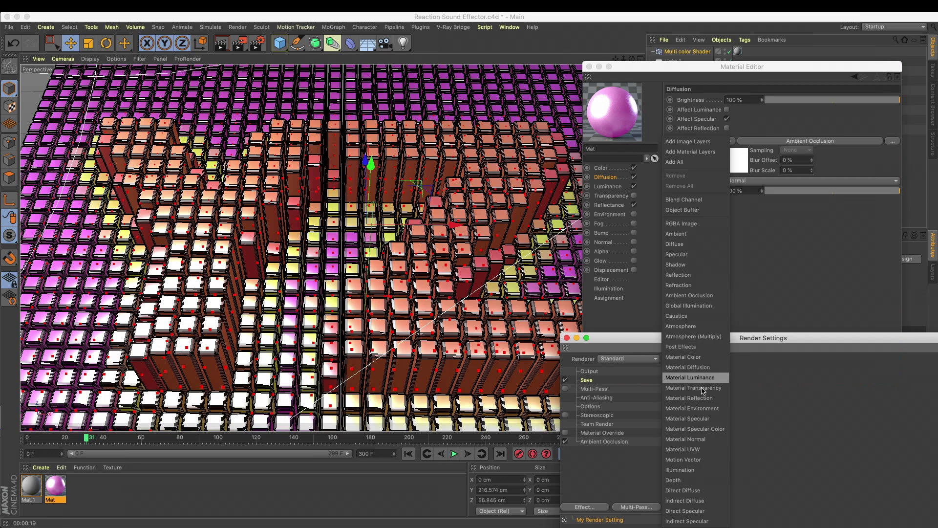
pyautogui.click(627, 470)
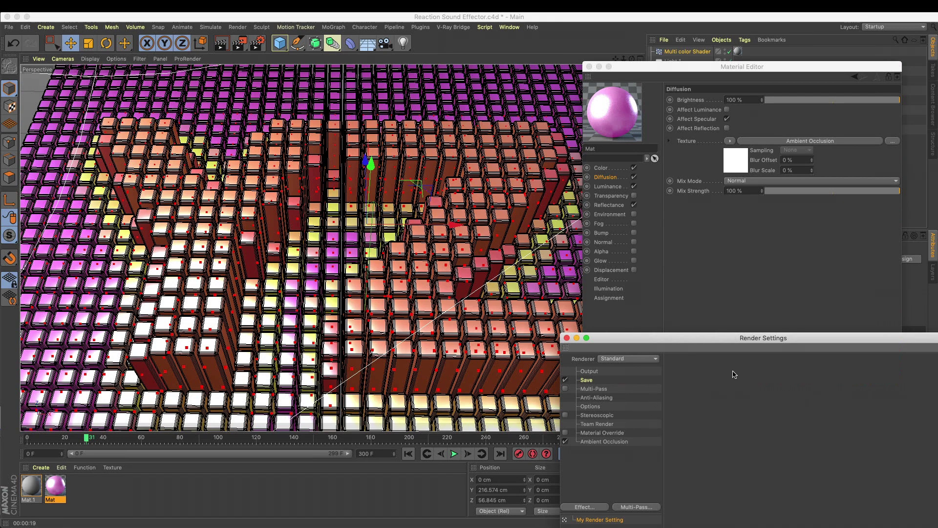
pyautogui.click(567, 338)
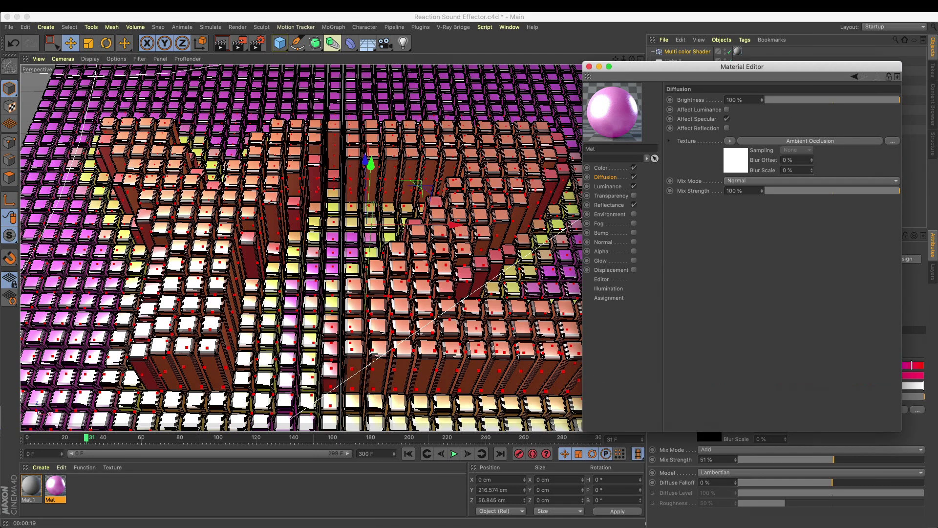
pyautogui.click(589, 66)
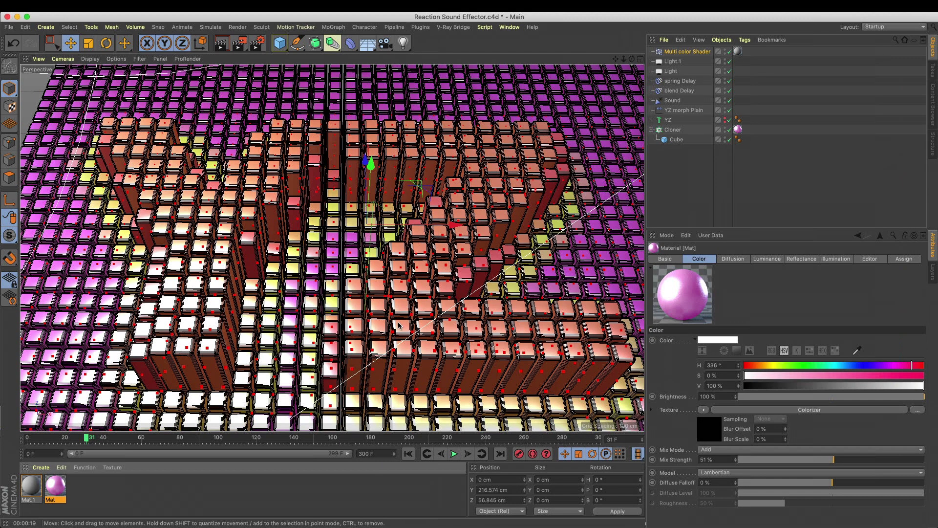
# - Render the view of the raised YZ letters from a slightly closer angle
pyautogui.moveTo(373, 318)
pyautogui.keyDown('alt'); pyautogui.mouseDown(button='right')
pyautogui.moveTo(361, 318)
pyautogui.moveTo(390, 321)
pyautogui.mouseUp(button='right'); pyautogui.keyUp('alt')
pyautogui.moveTo(390, 323)
pyautogui.keyDown('alt'); pyautogui.mouseDown()
pyautogui.moveTo(377, 304)
pyautogui.moveTo(368, 318)
pyautogui.mouseUp(); pyautogui.keyUp('alt')
pyautogui.click(221, 44)
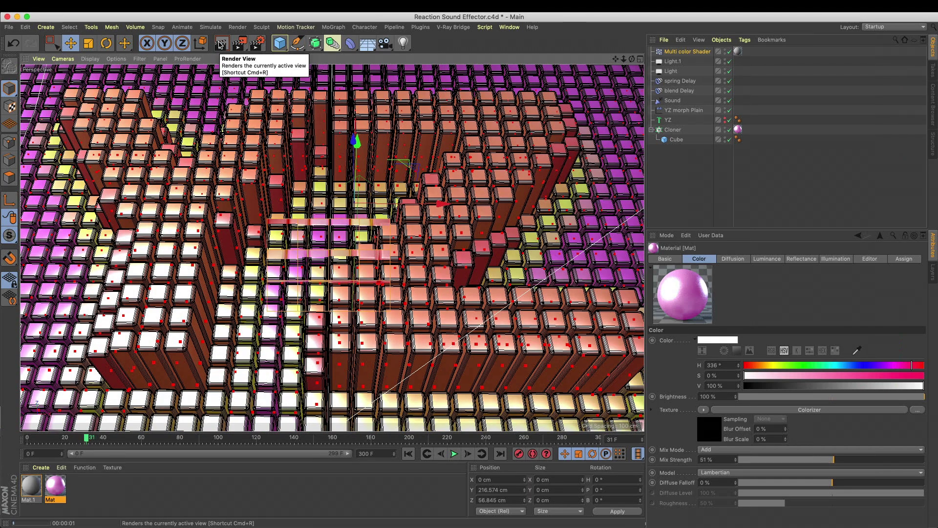